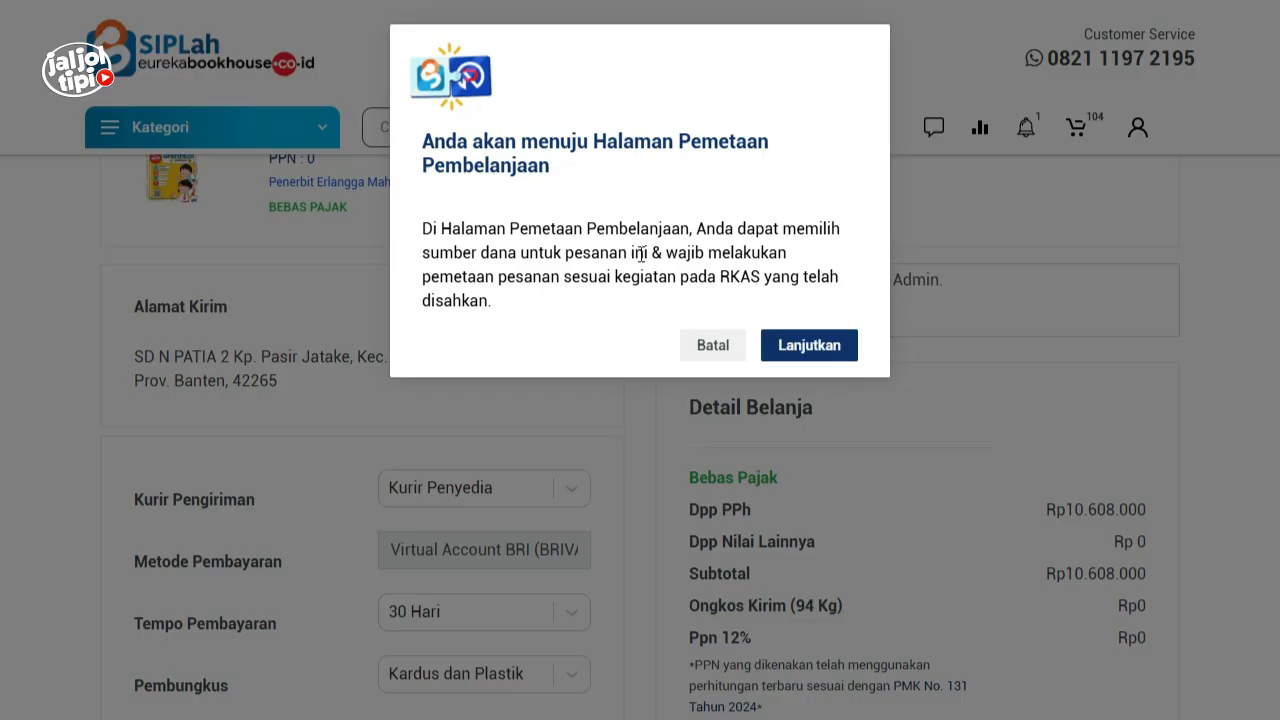
Step: Continue to the Halaman Pemetaan Pembelanjaan and sign in with the displayed Dapodik account
{"action": "left_click", "coordinate": [813, 346]}
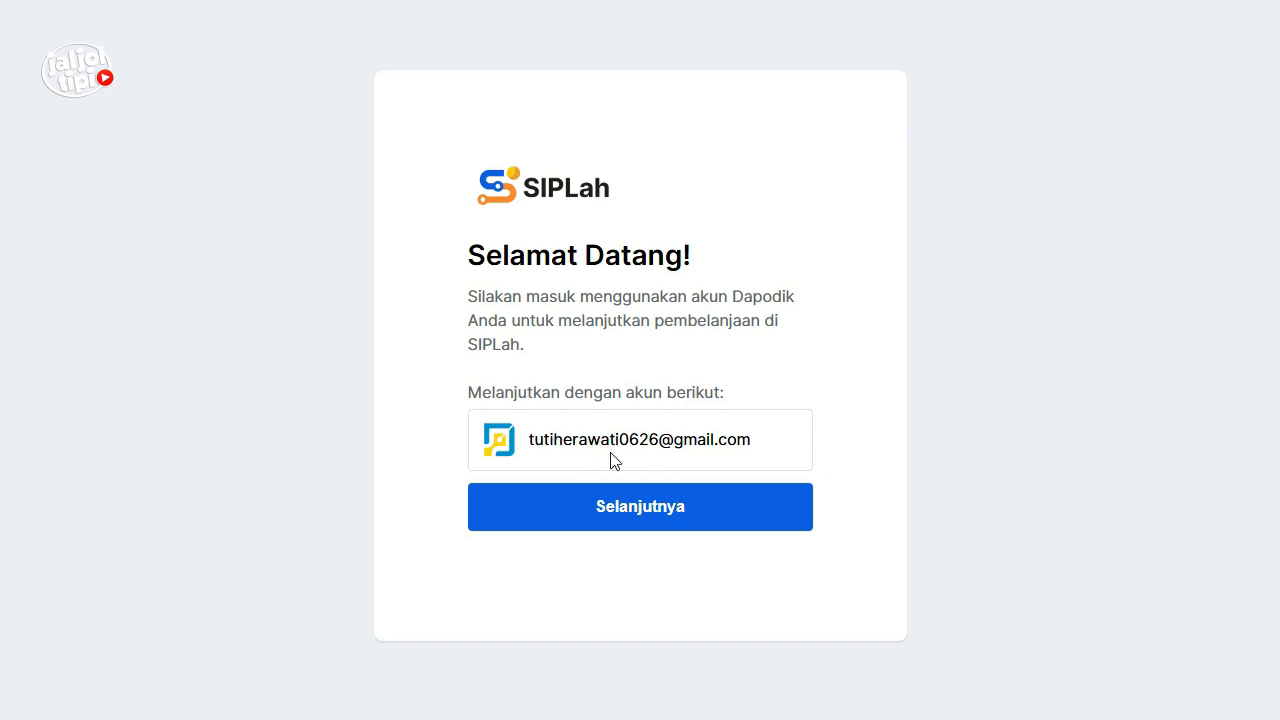
{"action": "left_click", "coordinate": [638, 515]}
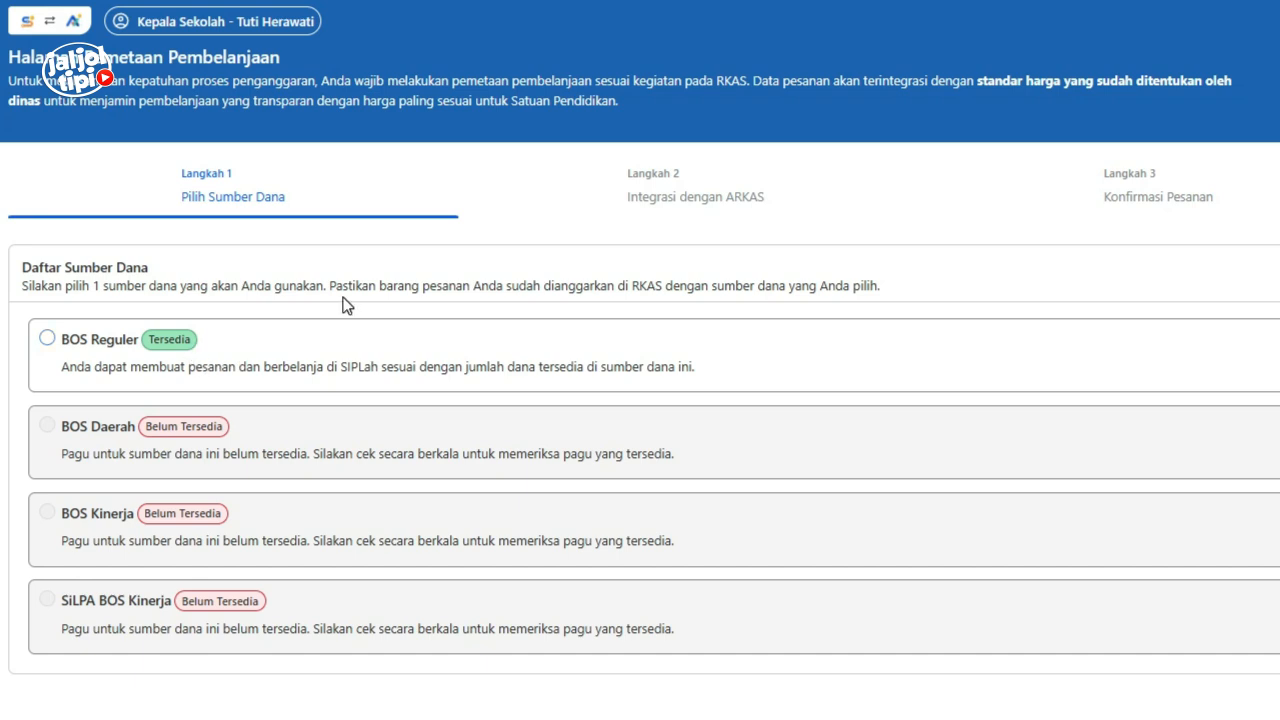
Step: Choose BOS Reguler as the funding source and proceed to the Integrasi dengan ARKAS stage
{"action": "left_click", "coordinate": [70, 345]}
{"action": "left_click", "coordinate": [104, 348]}
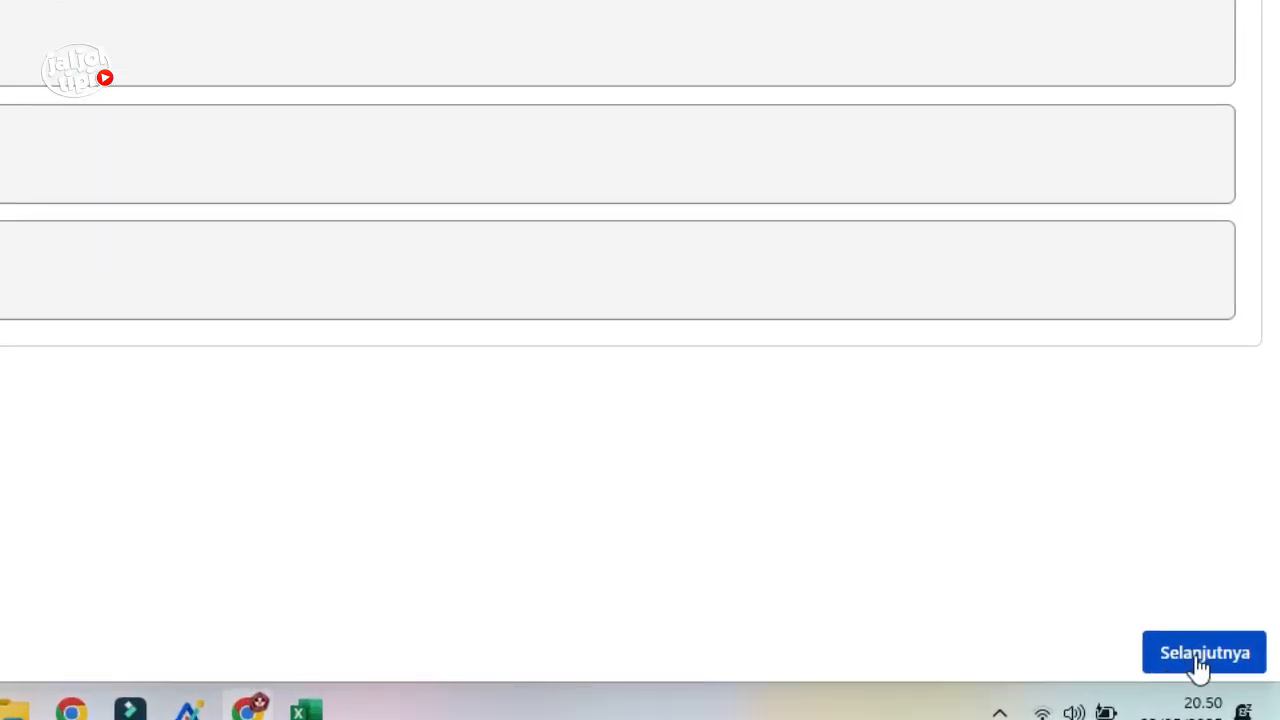
{"action": "left_click", "coordinate": [1203, 655]}
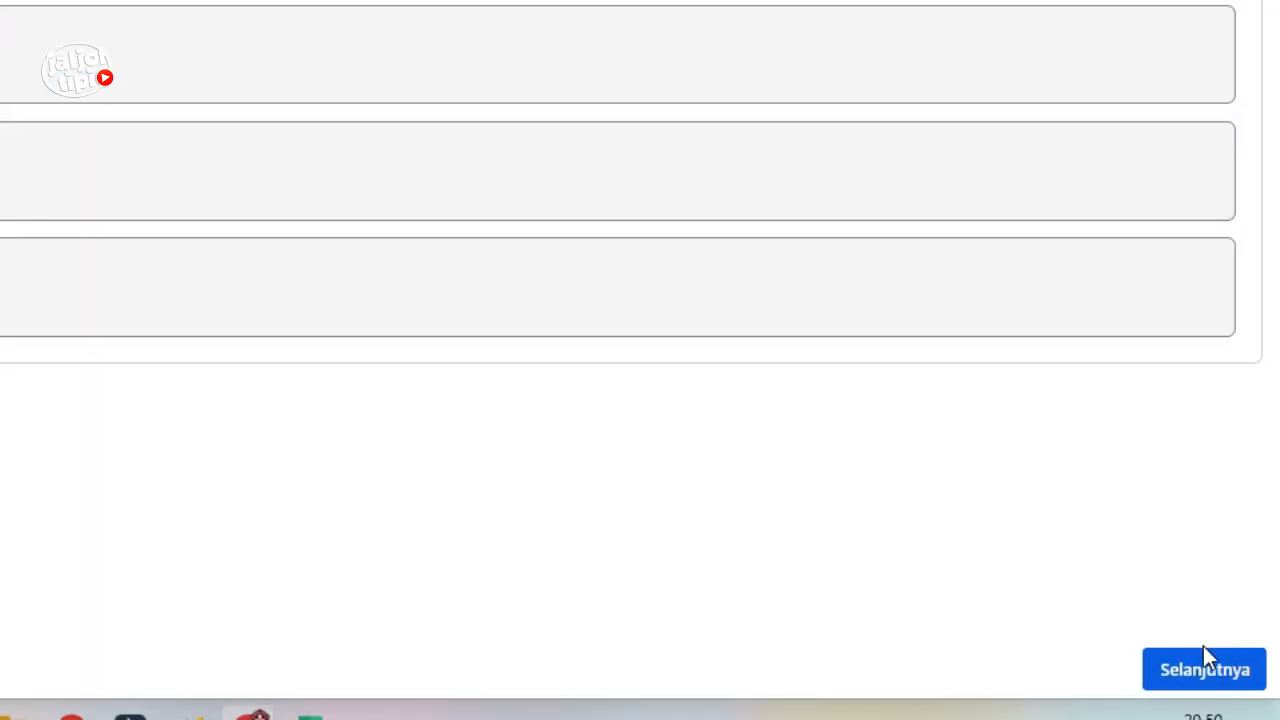
{"action": "left_click", "coordinate": [1203, 665]}
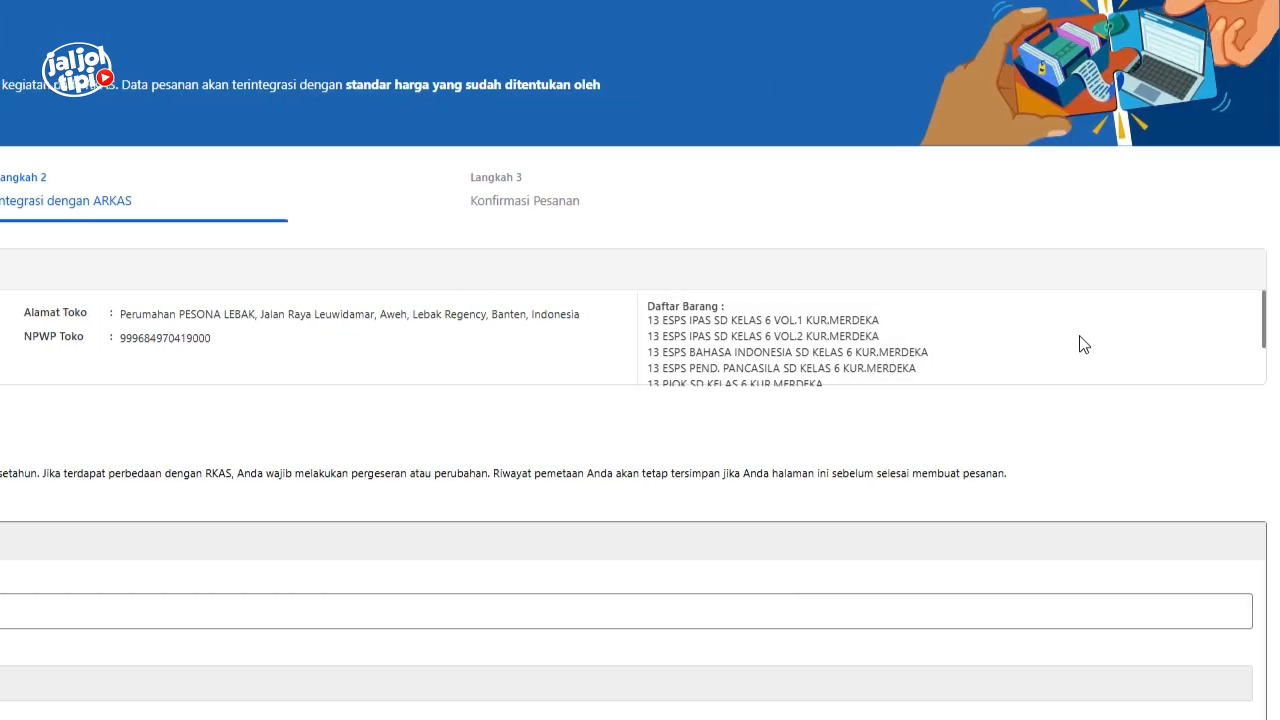
Step: Review the ordered books, switch to ARKAS and examine the RKAS account codes under Pengadaan Buku Teks Utama/Pendamping Peserta Didik
{"action": "scroll", "coordinate": [1262, 328], "scroll_direction": "down", "scroll_amount": 3}
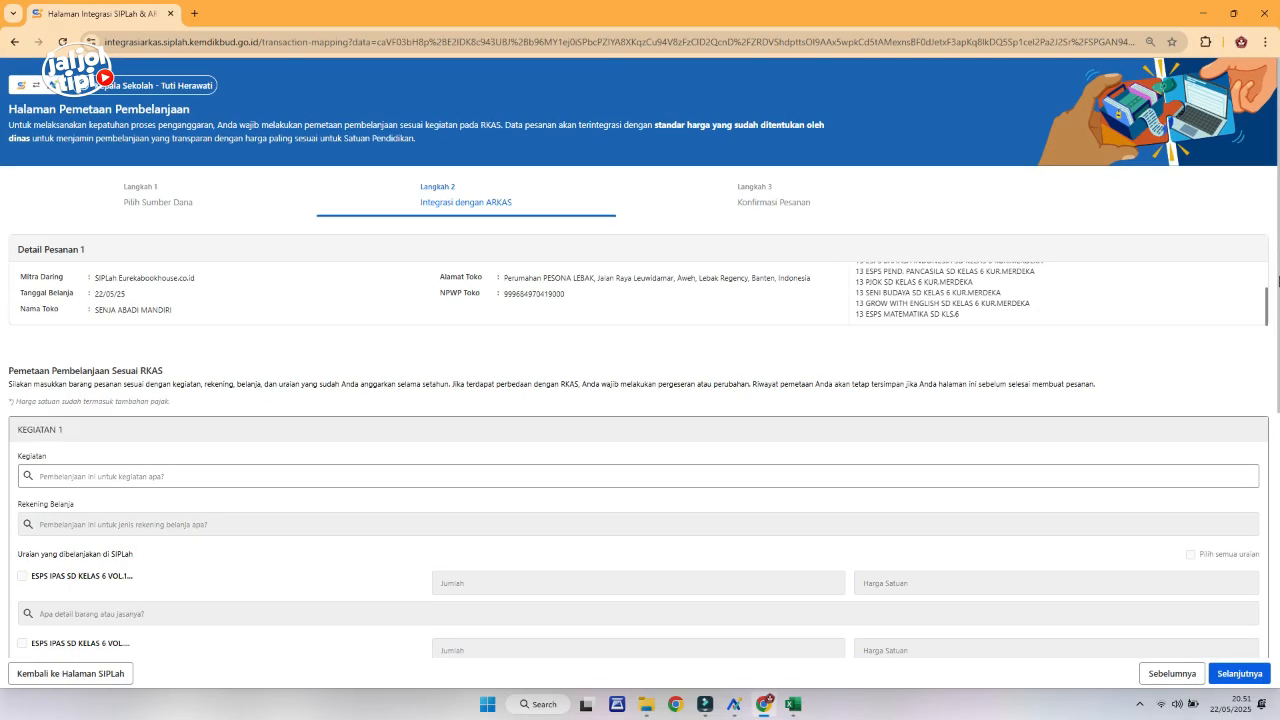
{"action": "left_click_drag", "start_coordinate": [1278, 275], "coordinate": [1278, 427]}
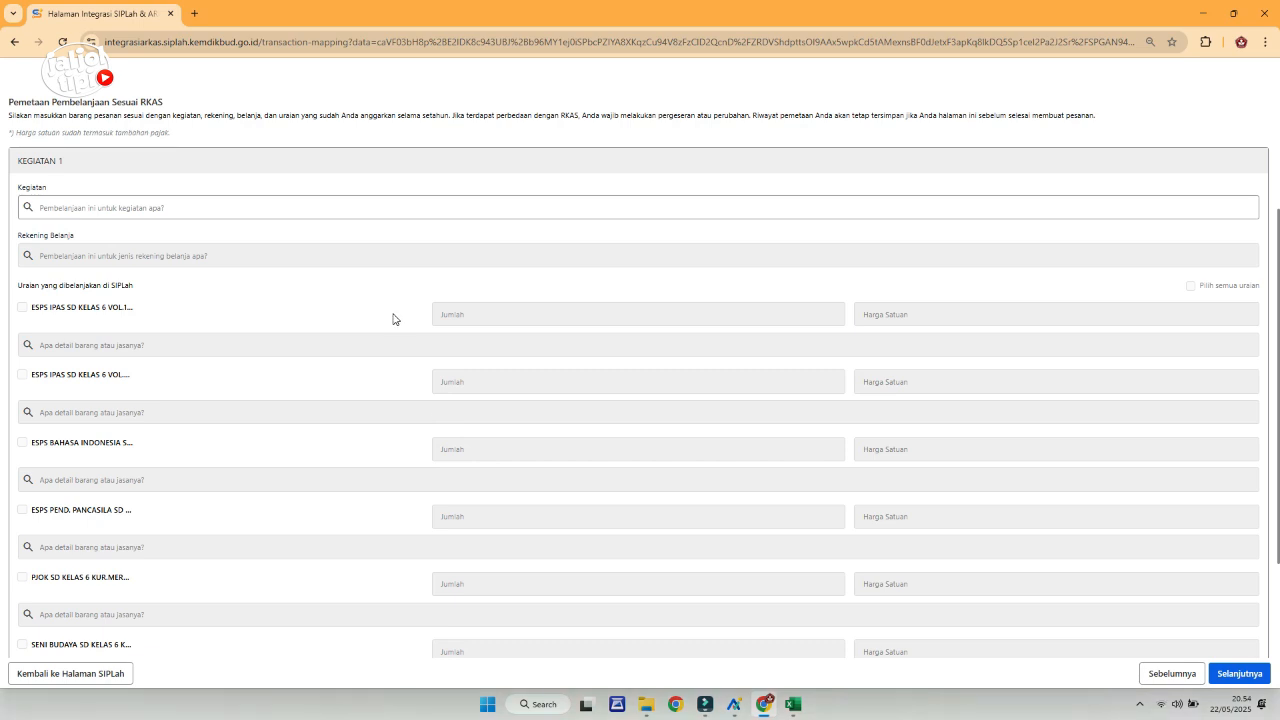
{"action": "left_click", "coordinate": [734, 708]}
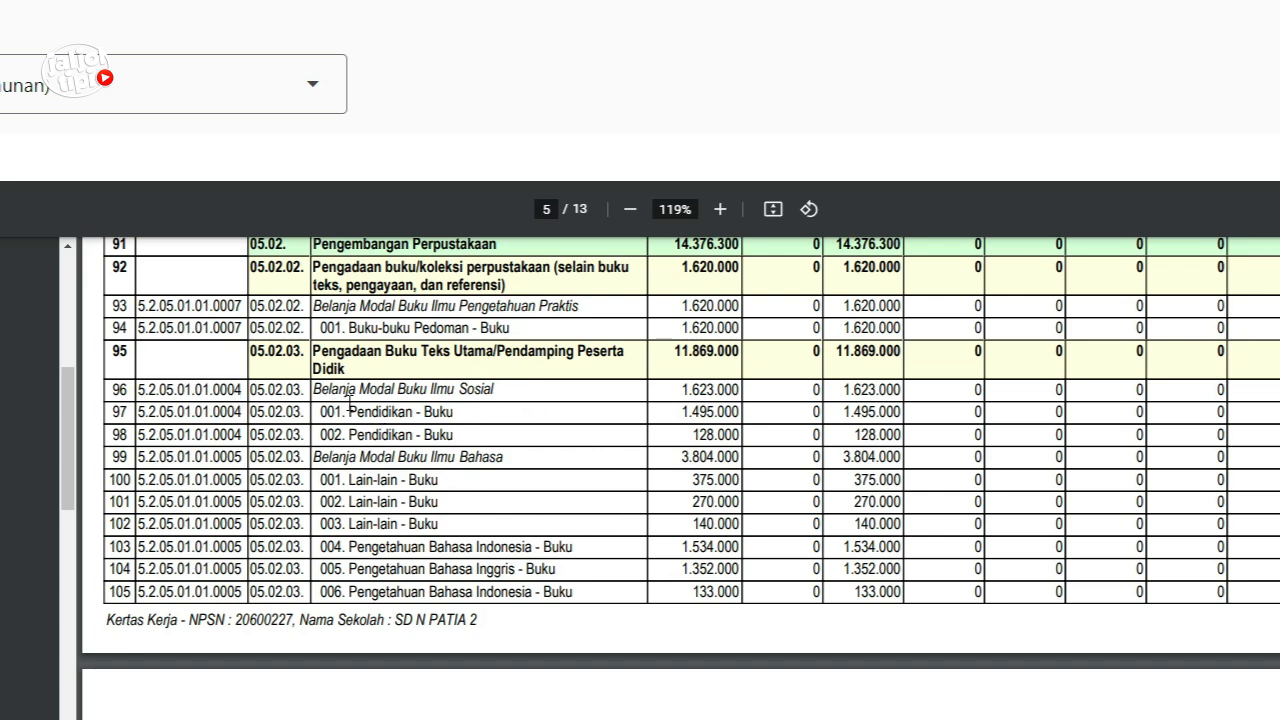
{"action": "left_click_drag", "start_coordinate": [214, 390], "coordinate": [399, 393]}
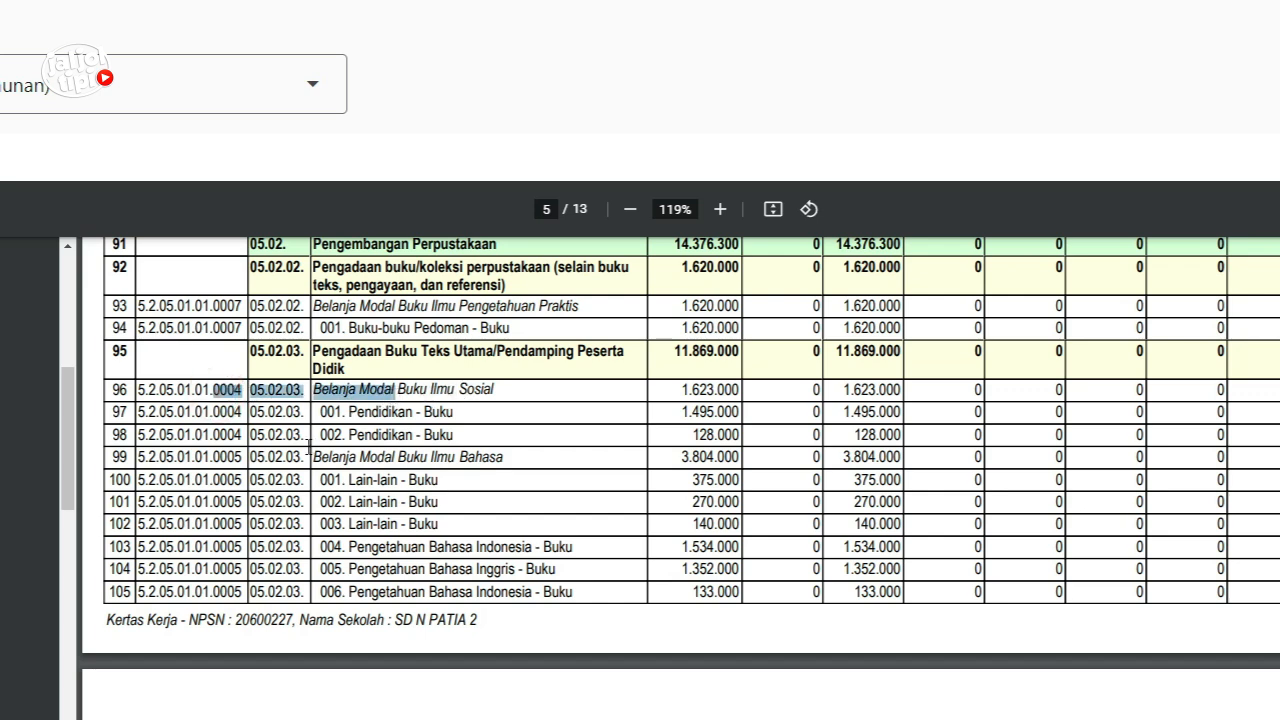
{"action": "left_click_drag", "start_coordinate": [221, 457], "coordinate": [449, 465]}
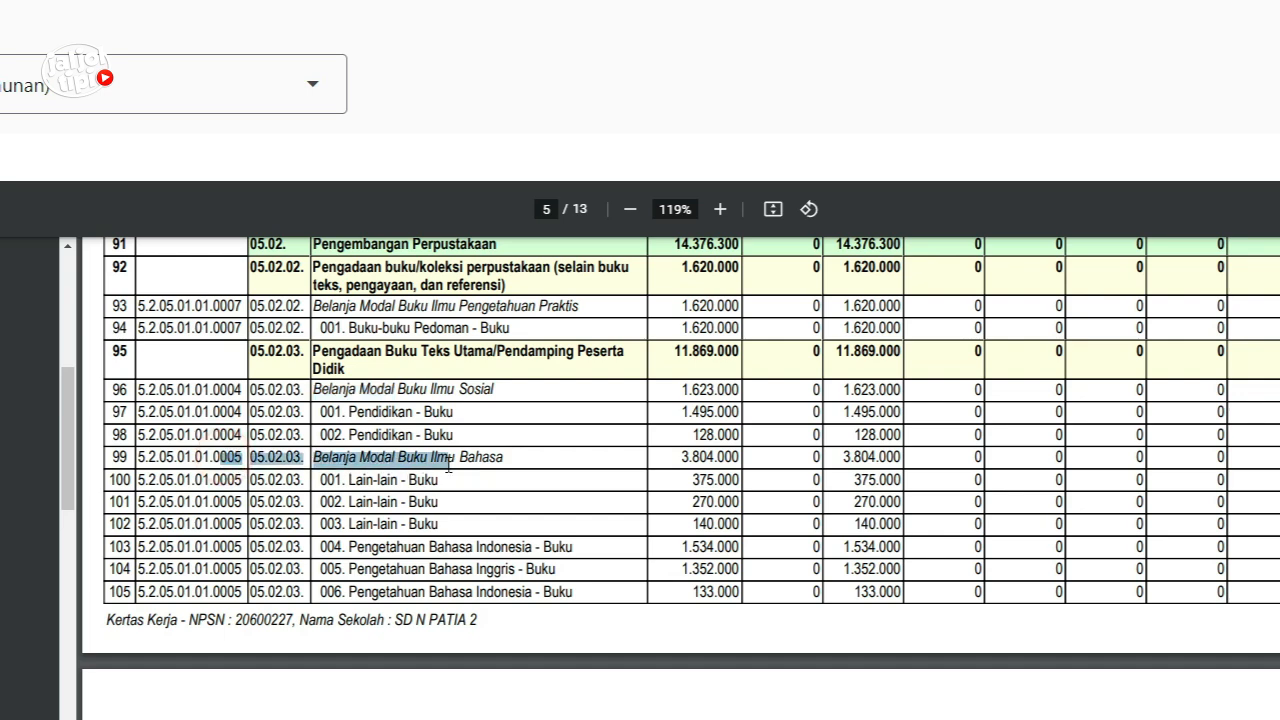
{"action": "left_click", "coordinate": [220, 485]}
{"action": "scroll", "coordinate": [222, 530], "scroll_direction": "down", "scroll_amount": 3}
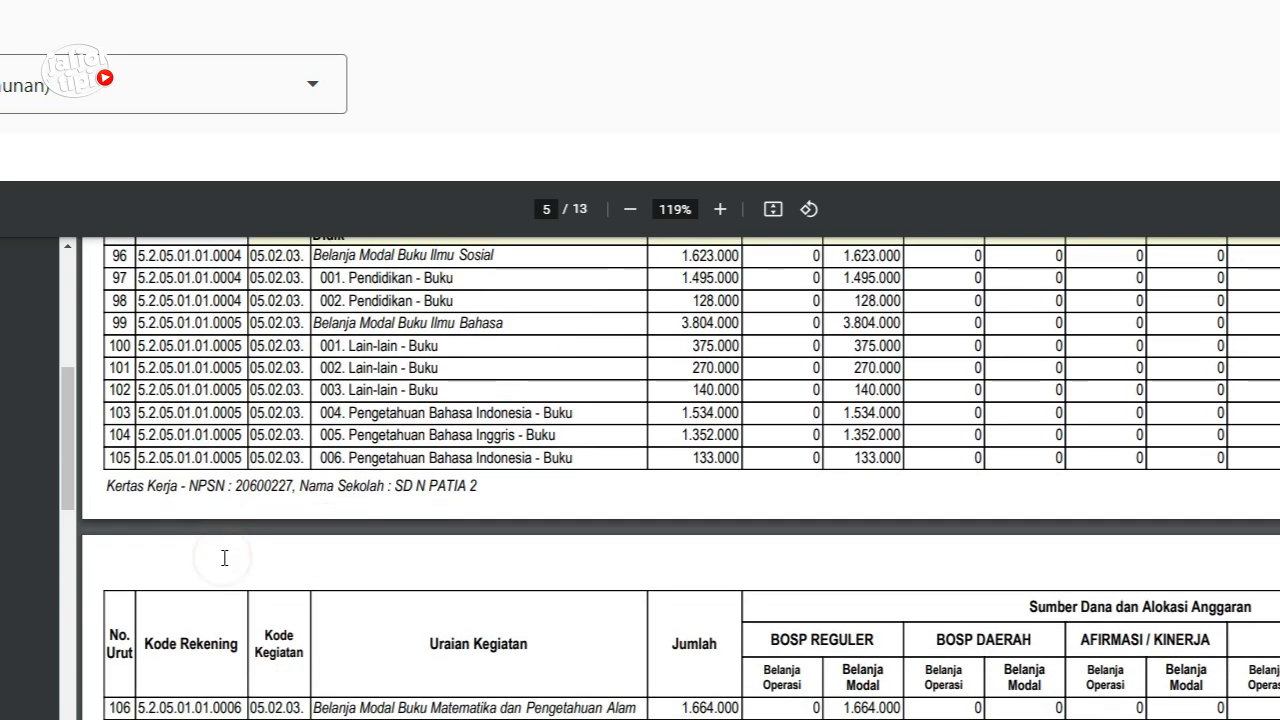
{"action": "scroll", "coordinate": [224, 558], "scroll_direction": "down", "scroll_amount": 2}
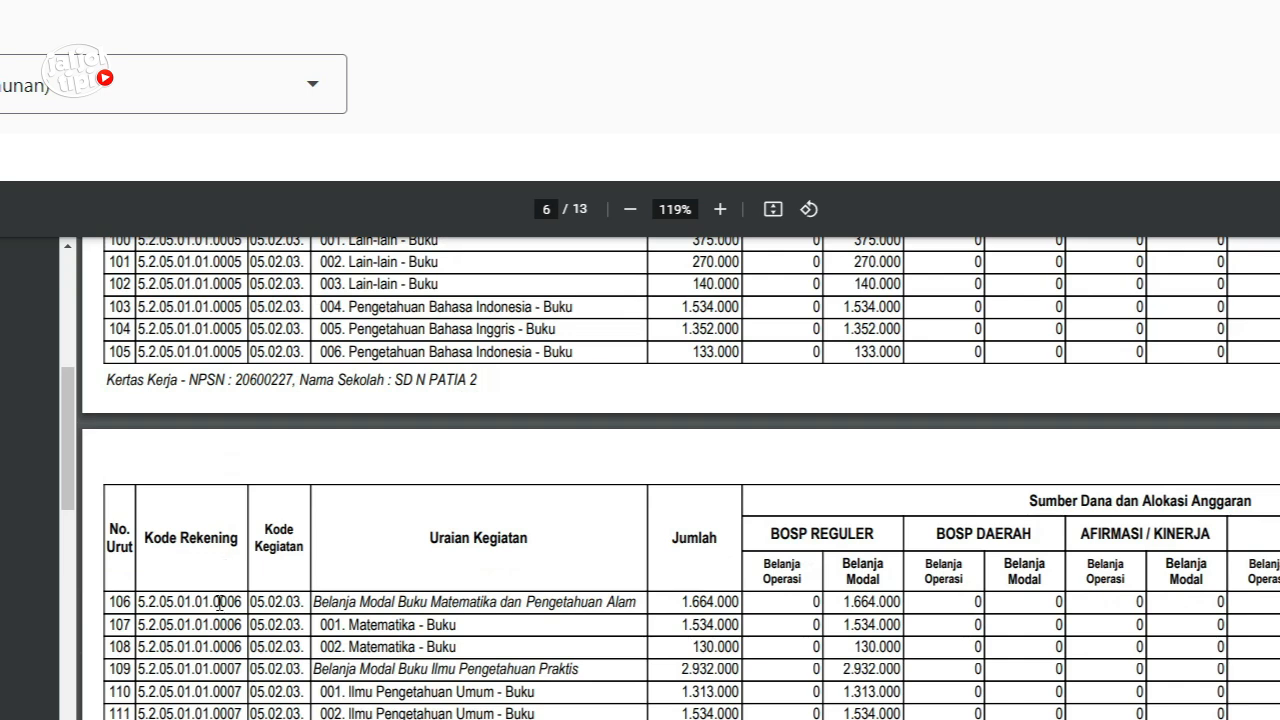
{"action": "left_click_drag", "start_coordinate": [220, 602], "coordinate": [295, 603]}
{"action": "scroll", "coordinate": [409, 531], "scroll_direction": "up", "scroll_amount": 5}
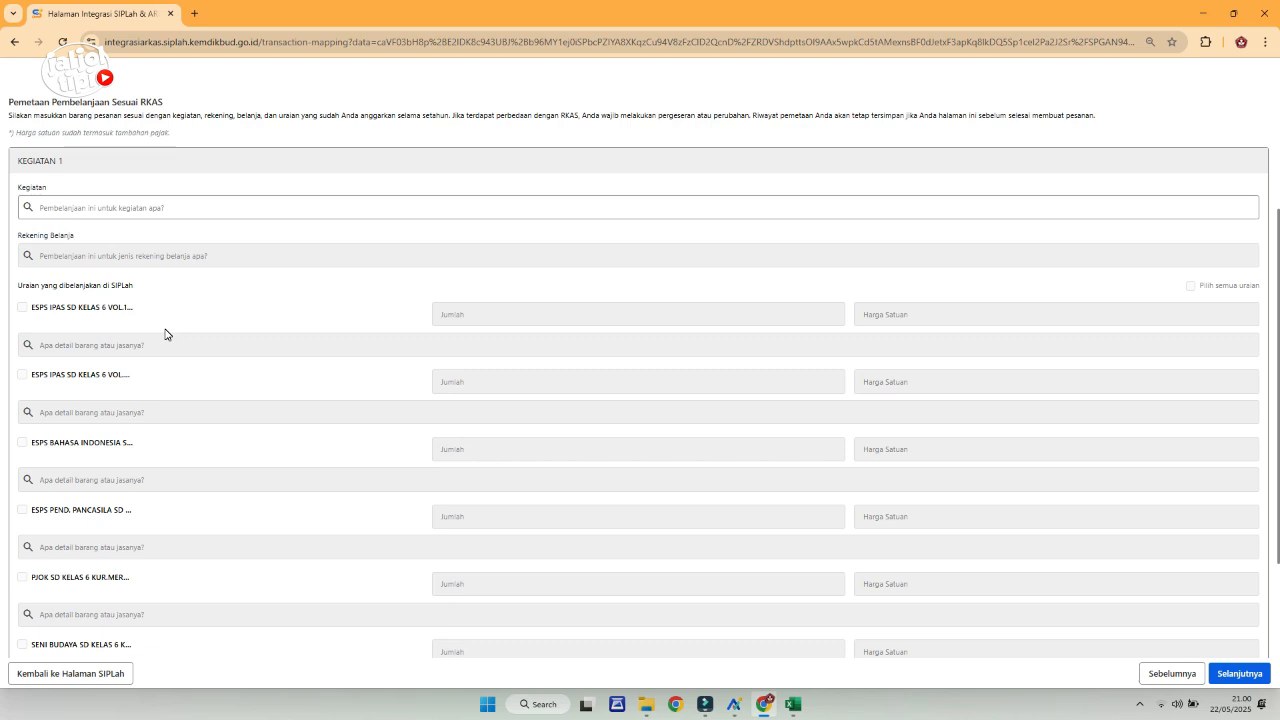
Step: Return to the SIPLah mapping page and look over the KEGIATAN 1 form down to Tambah Kegiatan
{"action": "left_click", "coordinate": [1278, 236]}
{"action": "left_click_drag", "start_coordinate": [1277, 236], "coordinate": [1279, 449]}
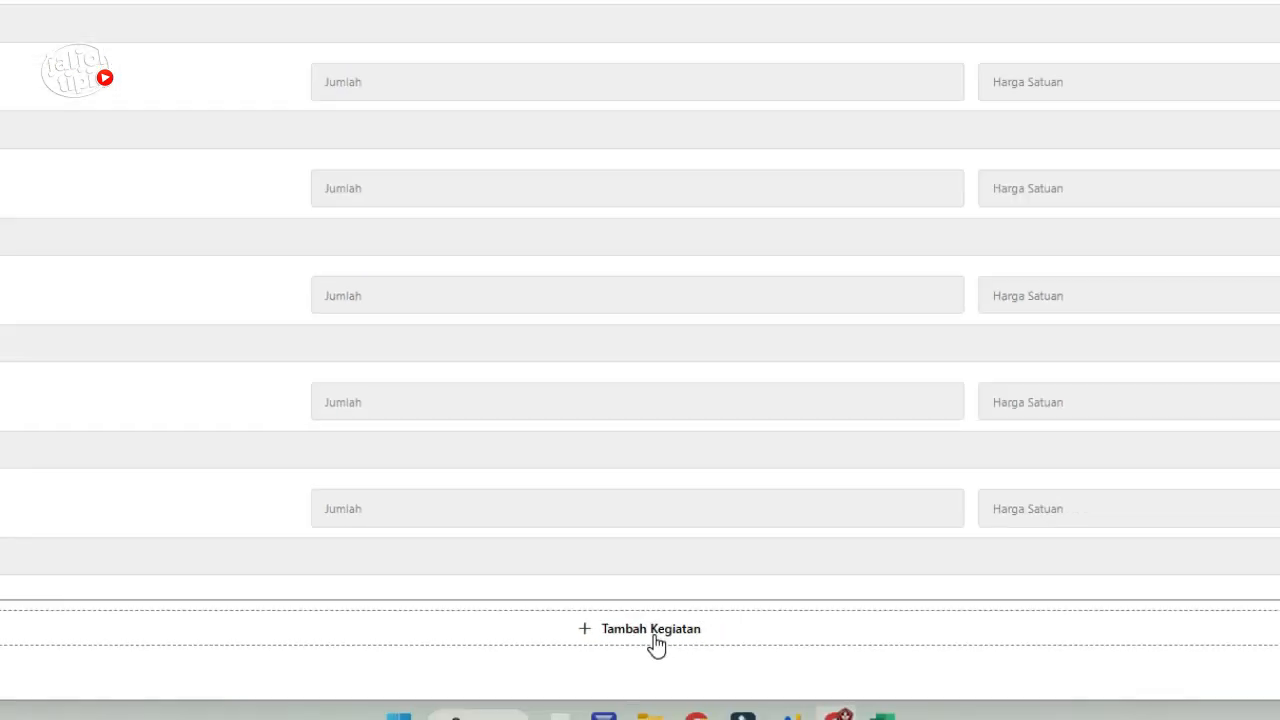
{"action": "left_click_drag", "start_coordinate": [1278, 348], "coordinate": [1278, 234]}
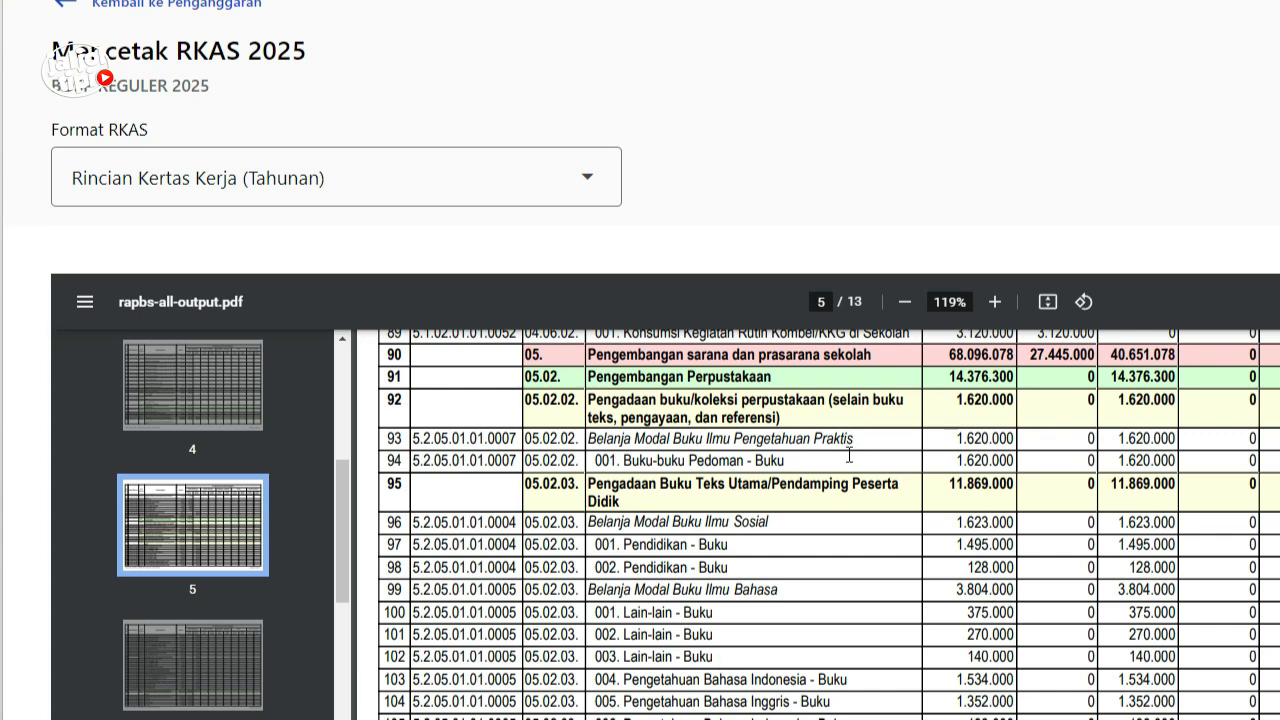
Step: In ARKAS, set the RKAS format to Rincian Kertas Kerja (Bulanan) for Agustus and review the resulting worksheet
{"action": "left_click", "coordinate": [565, 182]}
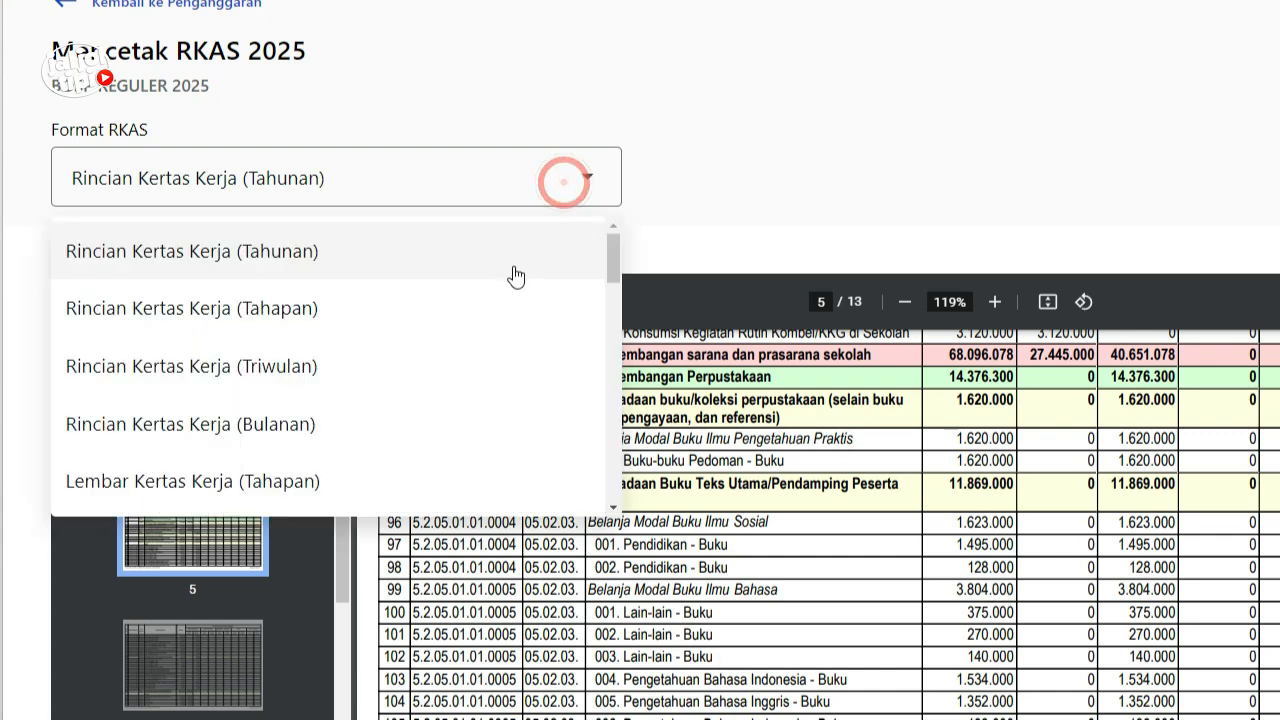
{"action": "left_click", "coordinate": [307, 406]}
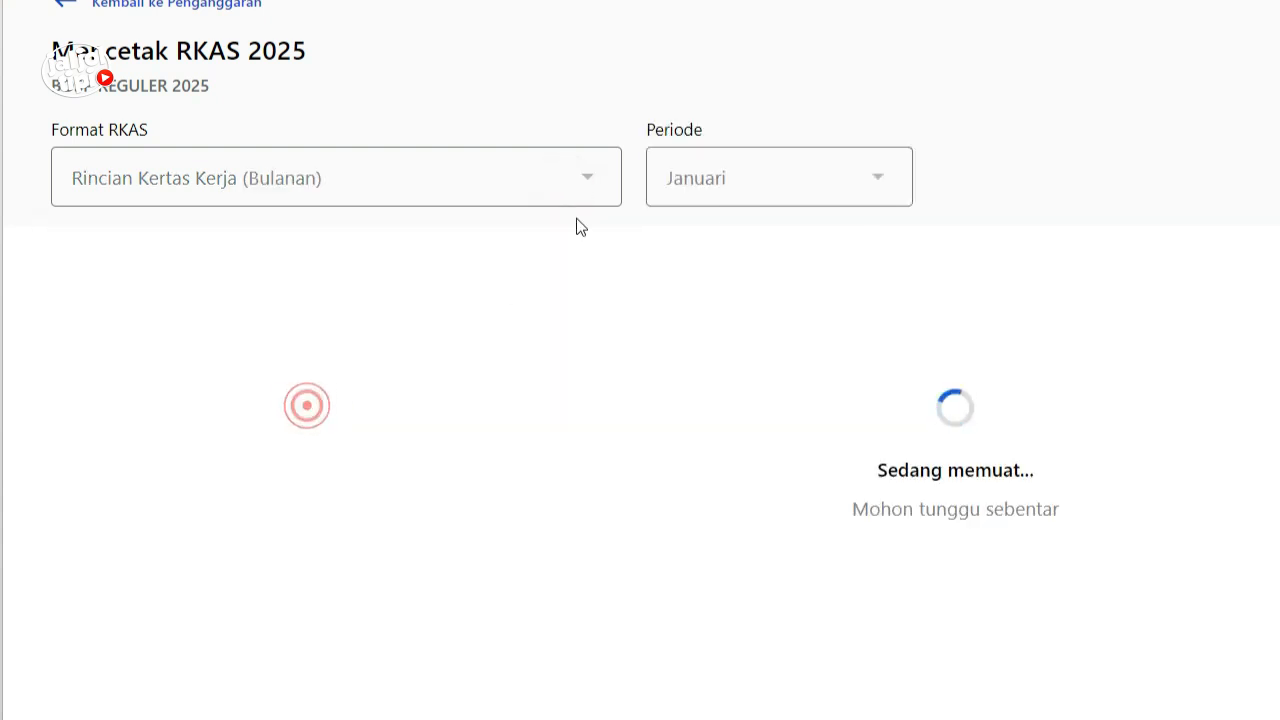
{"action": "left_click", "coordinate": [863, 177]}
{"action": "left_click_drag", "start_coordinate": [905, 323], "coordinate": [912, 438]}
{"action": "left_click", "coordinate": [842, 397]}
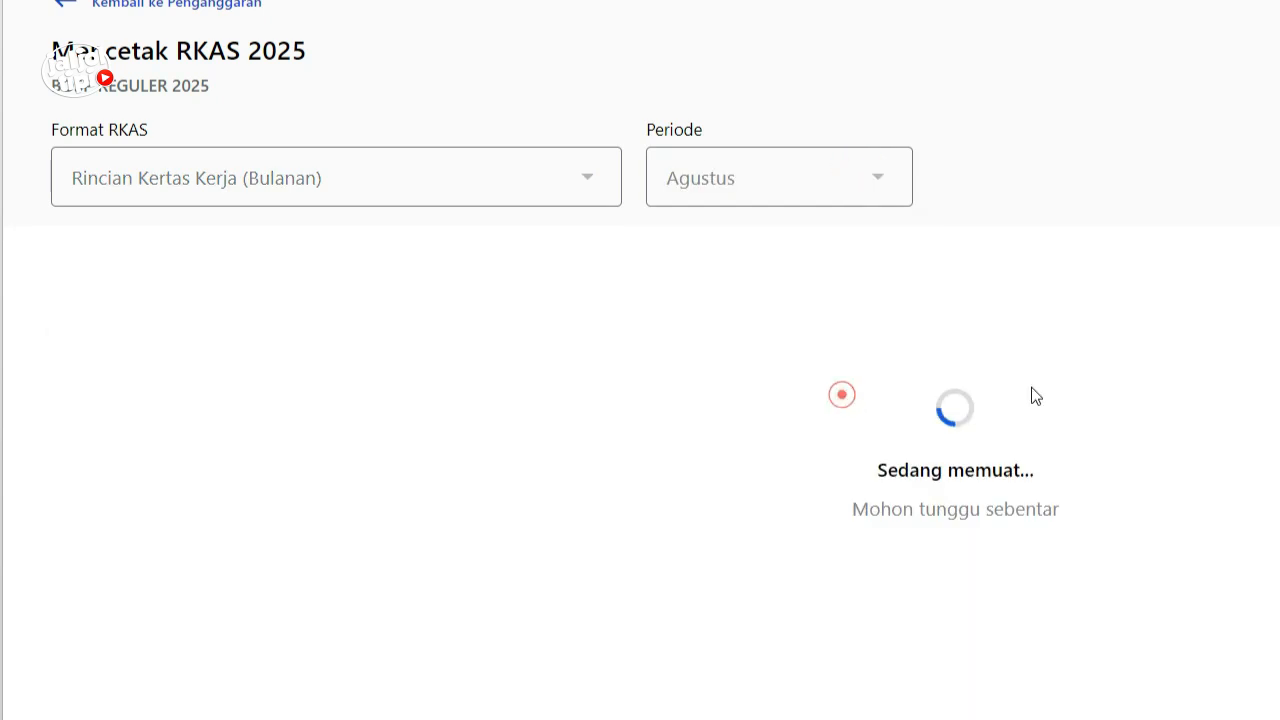
{"action": "scroll", "coordinate": [660, 390], "scroll_direction": "down", "scroll_amount": 15}
{"action": "scroll", "coordinate": [360, 322], "scroll_direction": "down", "scroll_amount": 1}
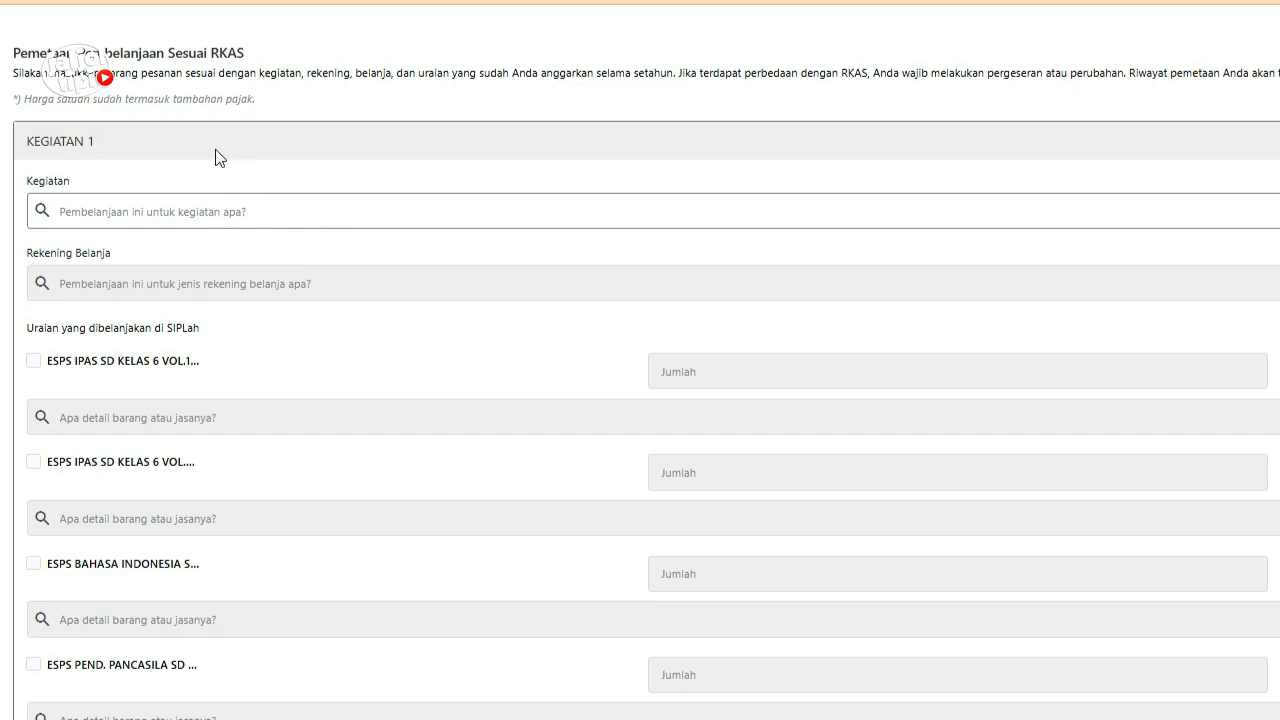
Step: On the SIPLah mapping page, set the Kegiatan of KEGIATAN 1 to 05.02.03, Pengadaan Buku Teks Utama/Pendamping Peserta Didik
{"action": "left_click", "coordinate": [74, 210]}
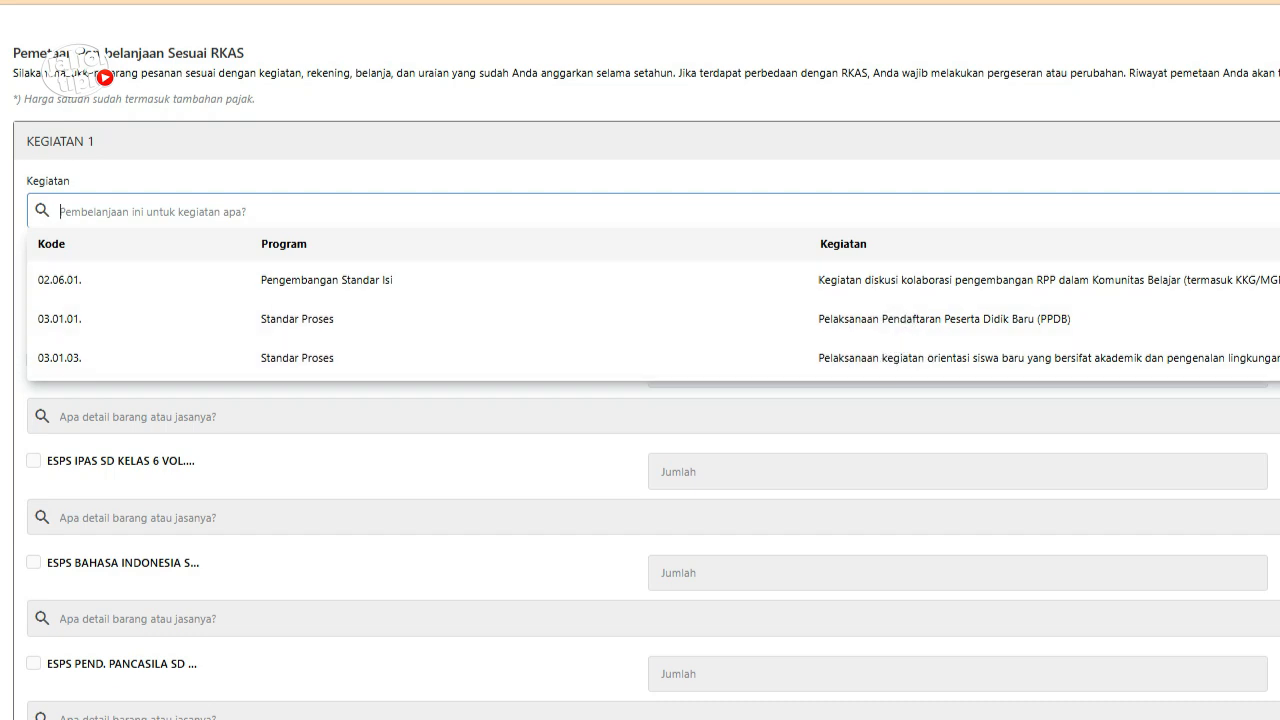
{"action": "scroll", "coordinate": [653, 310], "scroll_direction": "down", "scroll_amount": 10}
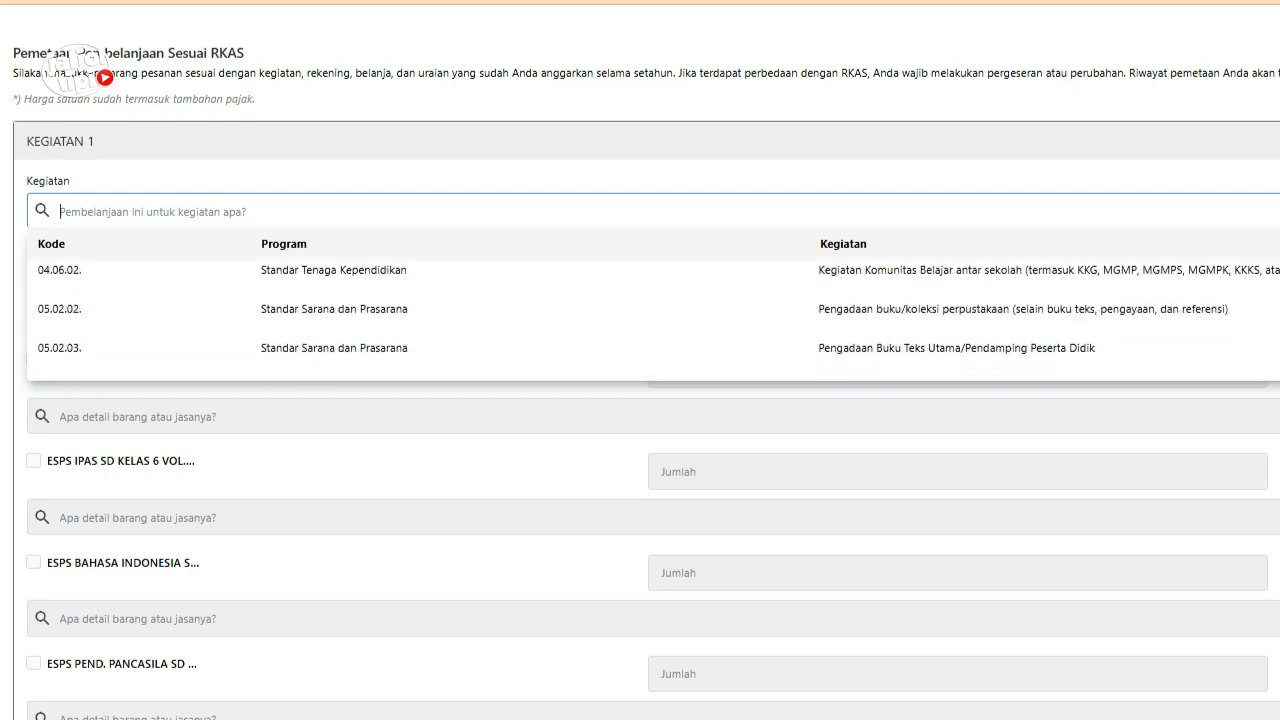
{"action": "scroll", "coordinate": [653, 310], "scroll_direction": "down", "scroll_amount": 3}
{"action": "scroll", "coordinate": [653, 310], "scroll_direction": "up", "scroll_amount": 12}
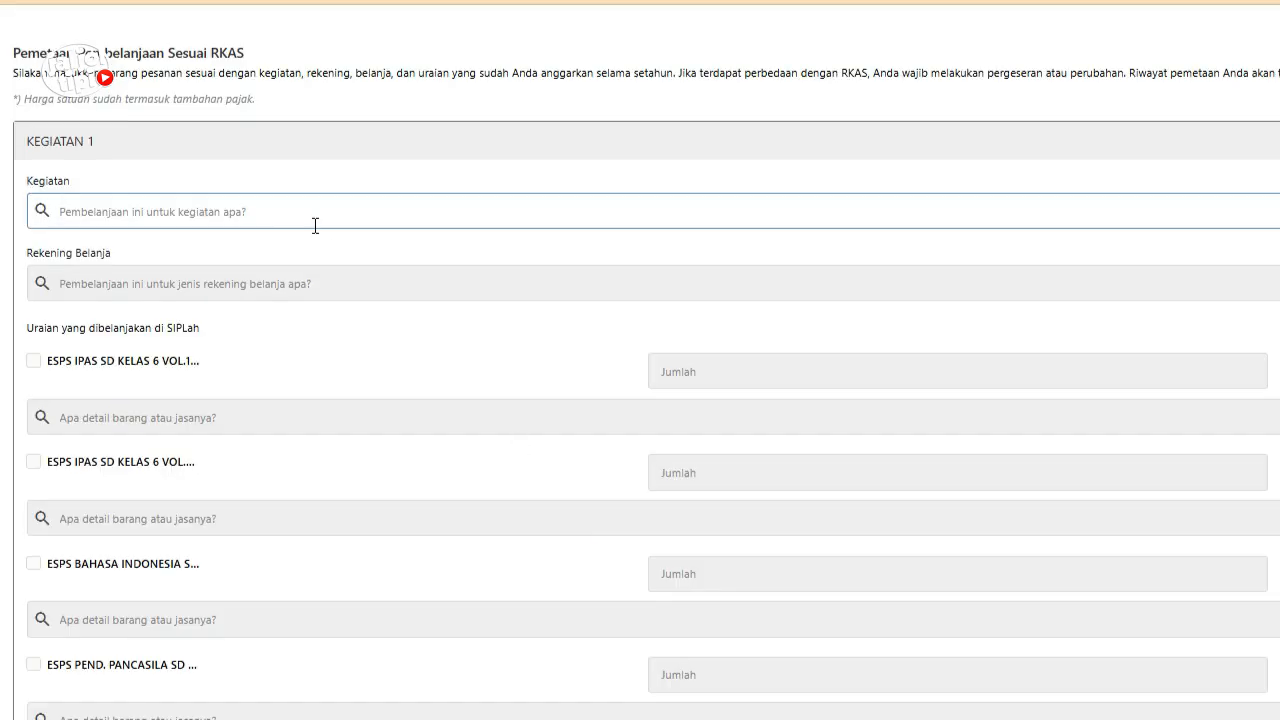
{"action": "left_click", "coordinate": [308, 215]}
{"action": "type", "text": "05.02.03"}
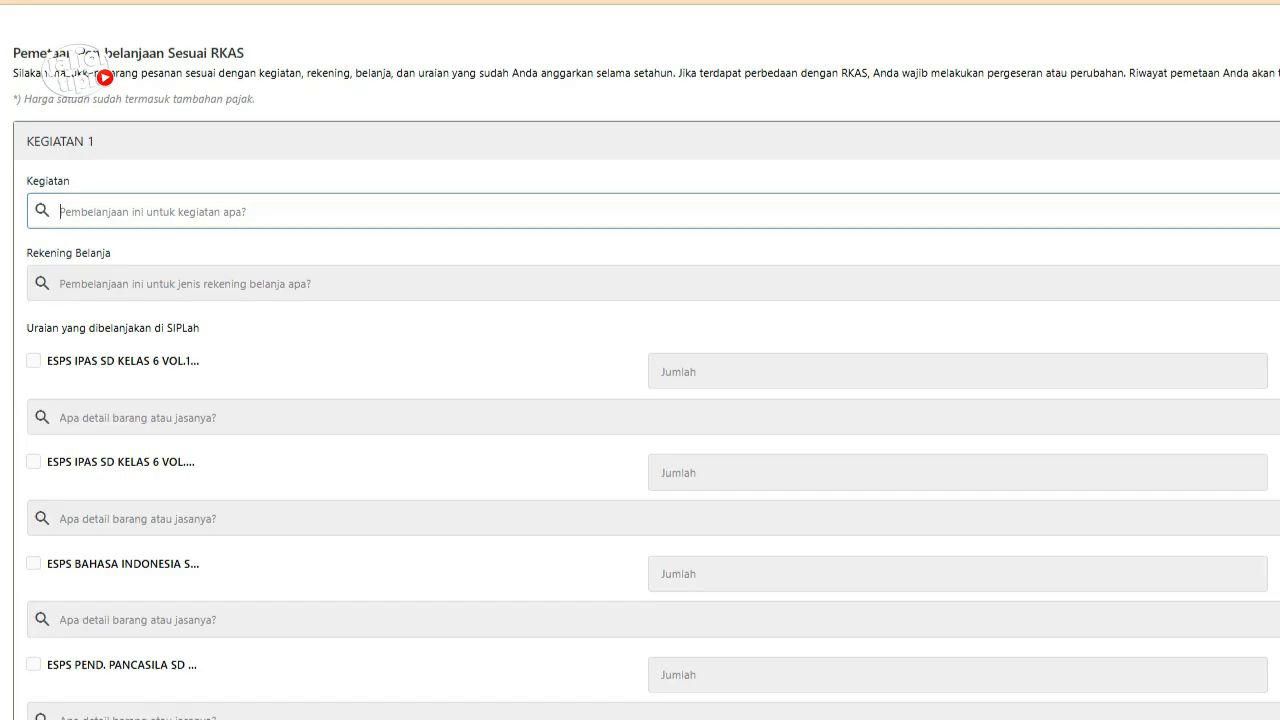
{"action": "type", "text": "Pengadaan Buku Teks Utama/Pendamping Peserta Didik"}
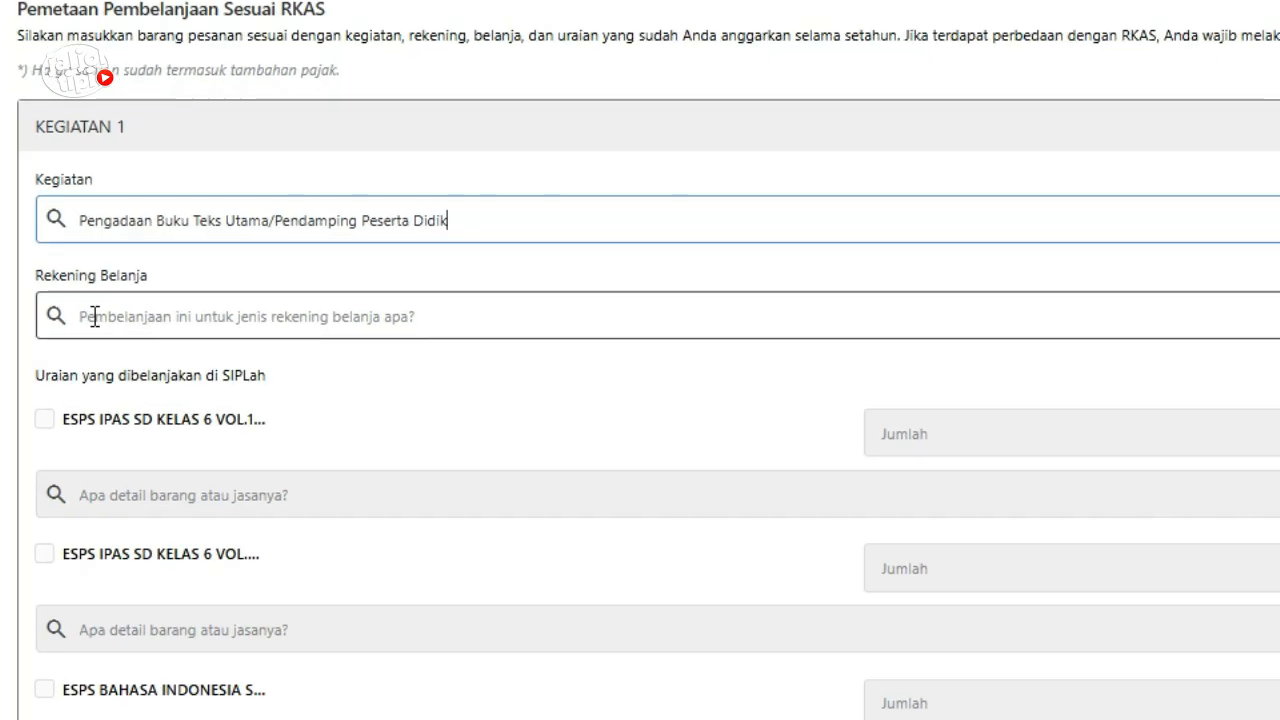
Step: Look through the Rekening Belanja options available for the chosen activity and check the first ordered book's full name
{"action": "left_click", "coordinate": [70, 283]}
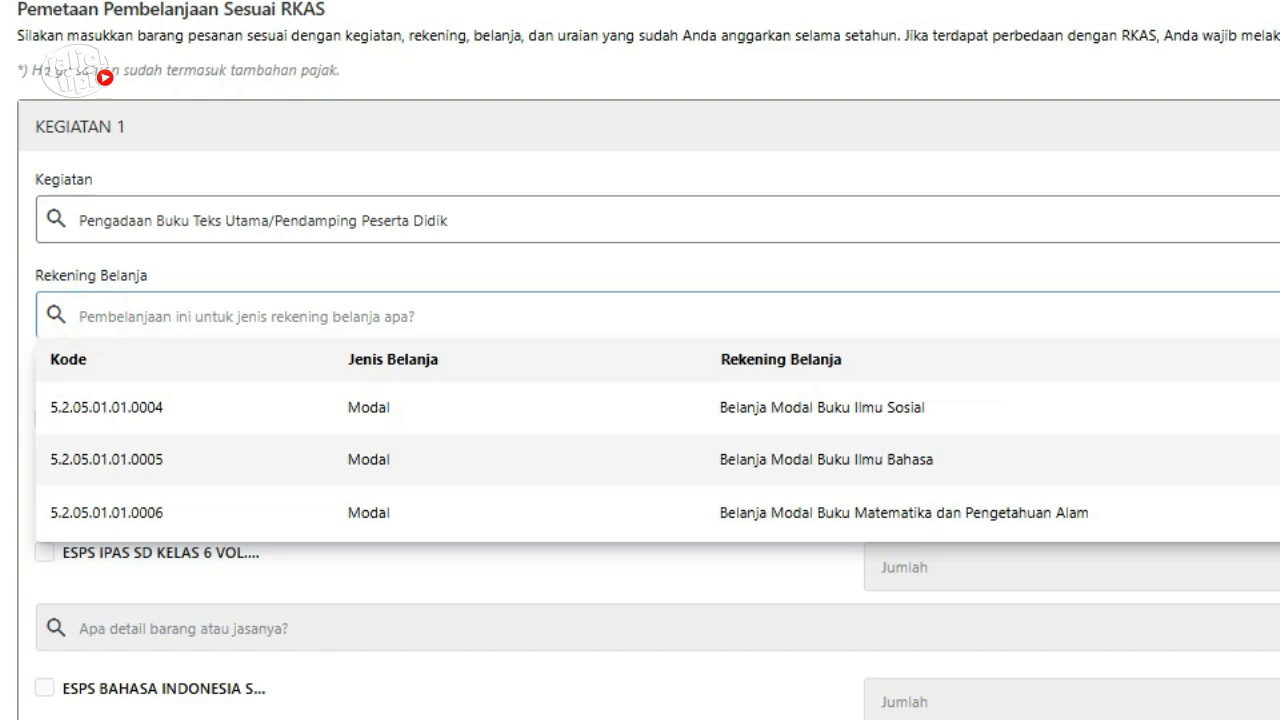
{"action": "scroll", "coordinate": [660, 460], "scroll_direction": "down", "scroll_amount": 2}
{"action": "scroll", "coordinate": [660, 460], "scroll_direction": "up", "scroll_amount": 2}
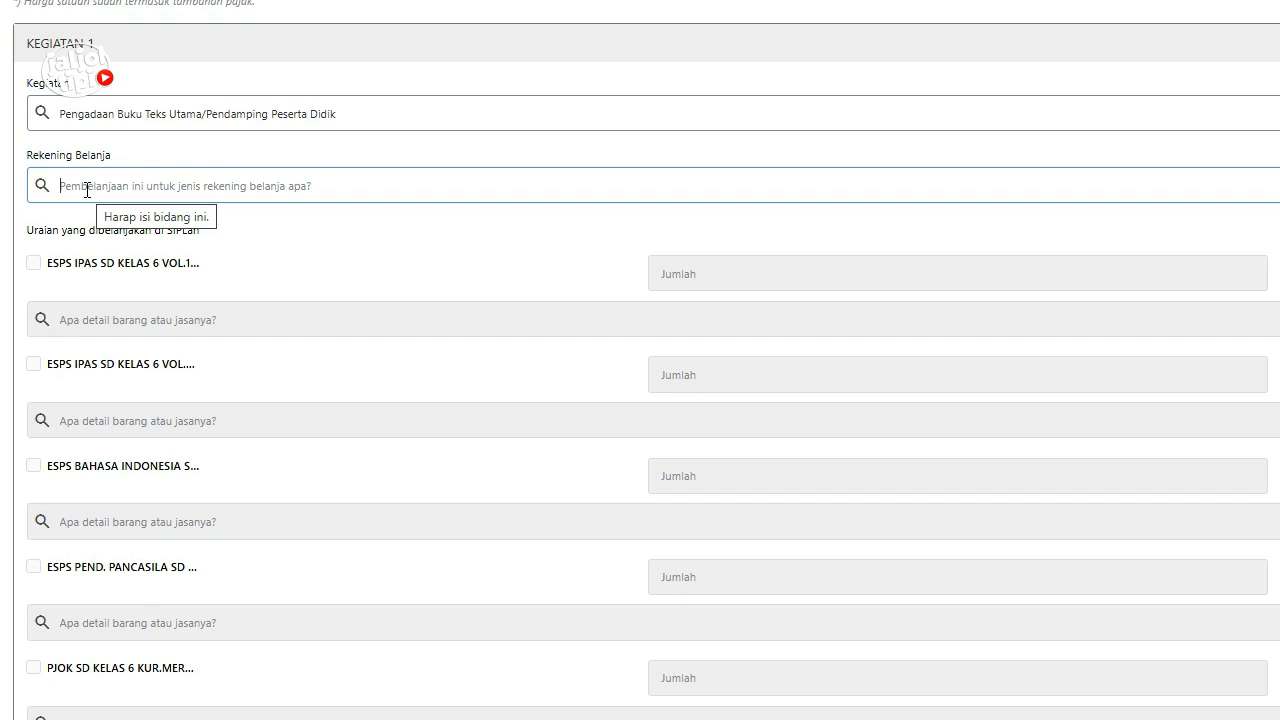
{"action": "left_click", "coordinate": [104, 200]}
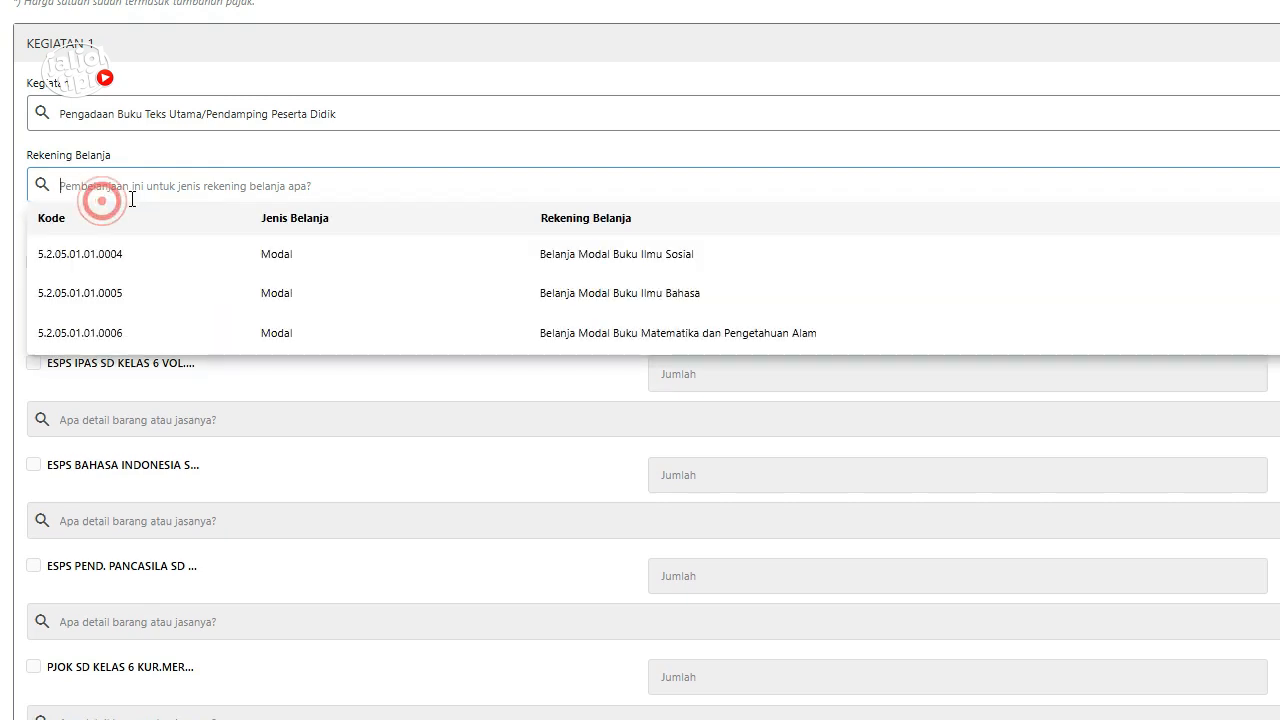
{"action": "left_click", "coordinate": [14, 340]}
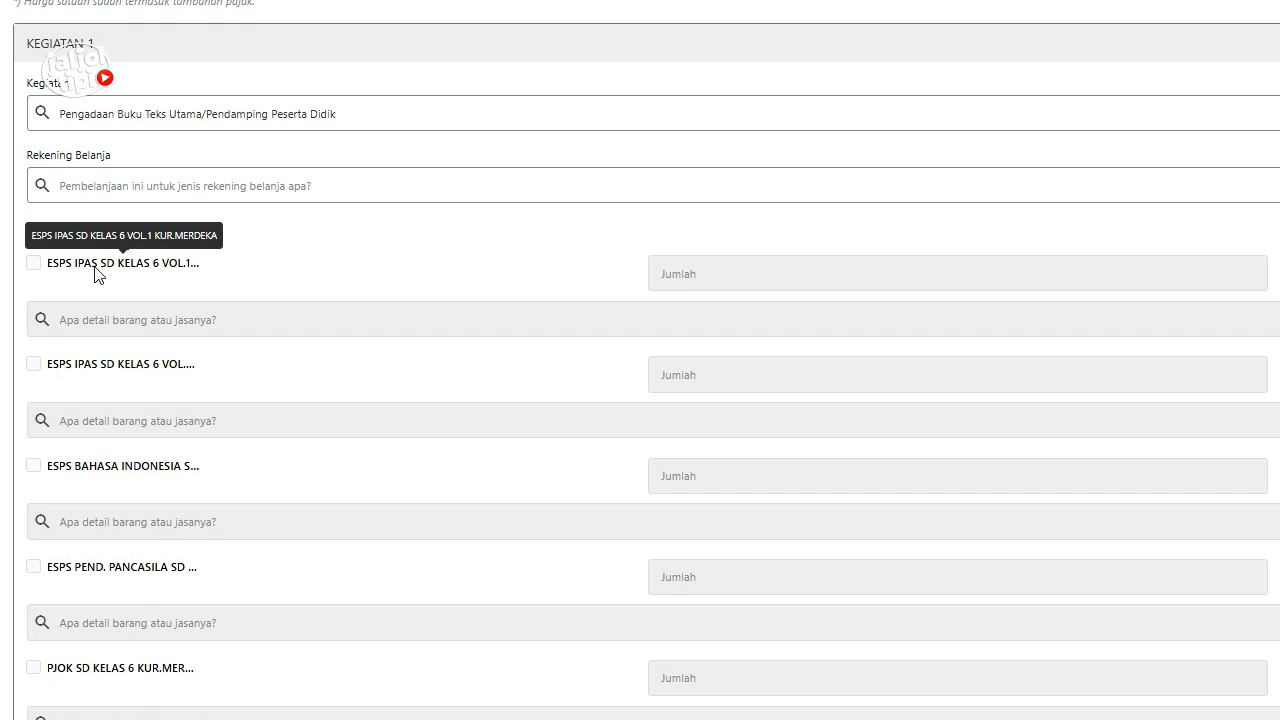
{"action": "left_click", "coordinate": [121, 184]}
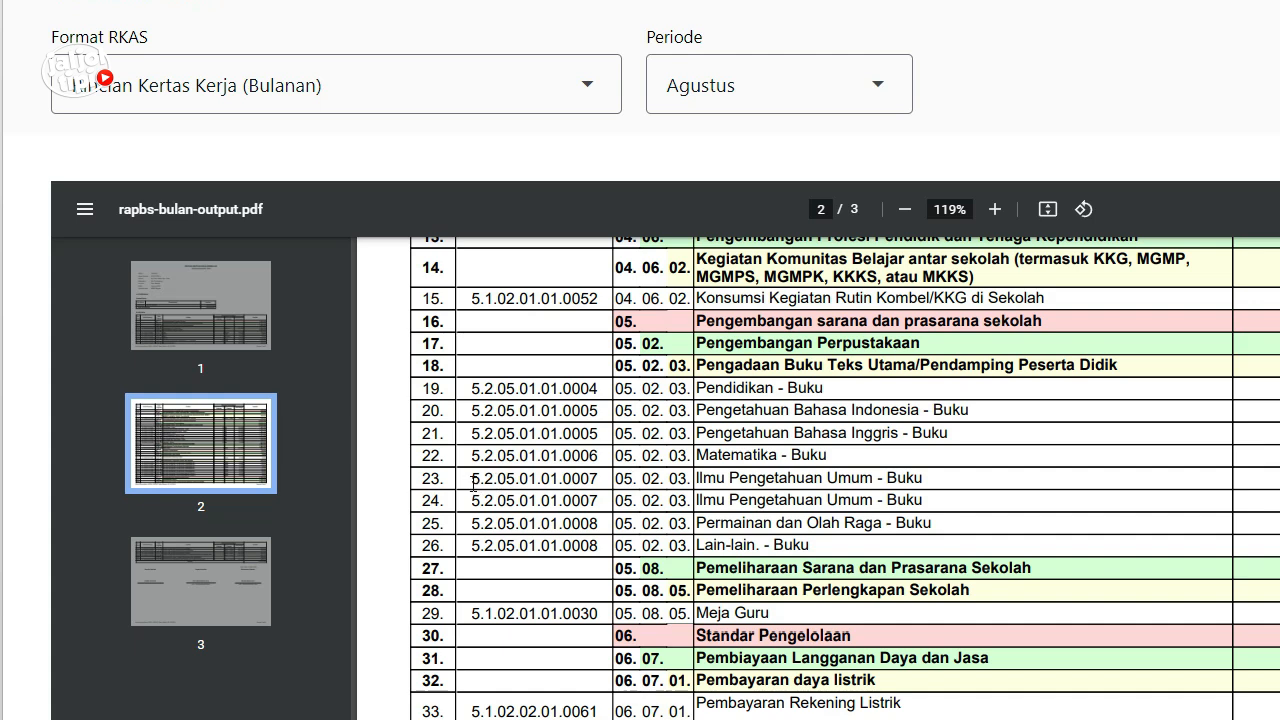
Step: Copy code 5.2.05.01.01.0007 from the ARKAS Agustus worksheet and use it to set Rekening Belanja to Belanja Modal Buku Ilmu Pengetahuan Praktis
{"action": "left_click_drag", "start_coordinate": [474, 481], "coordinate": [598, 481]}
{"action": "key", "text": "ctrl+c"}
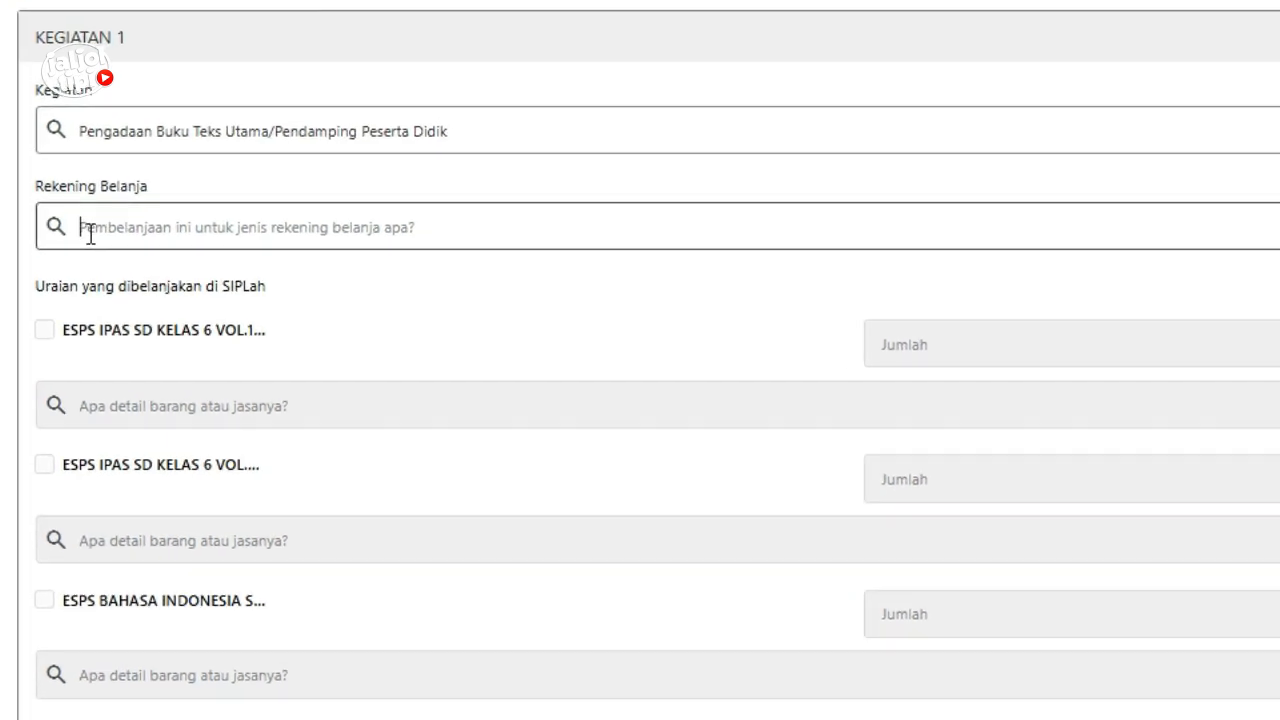
{"action": "left_click", "coordinate": [67, 189]}
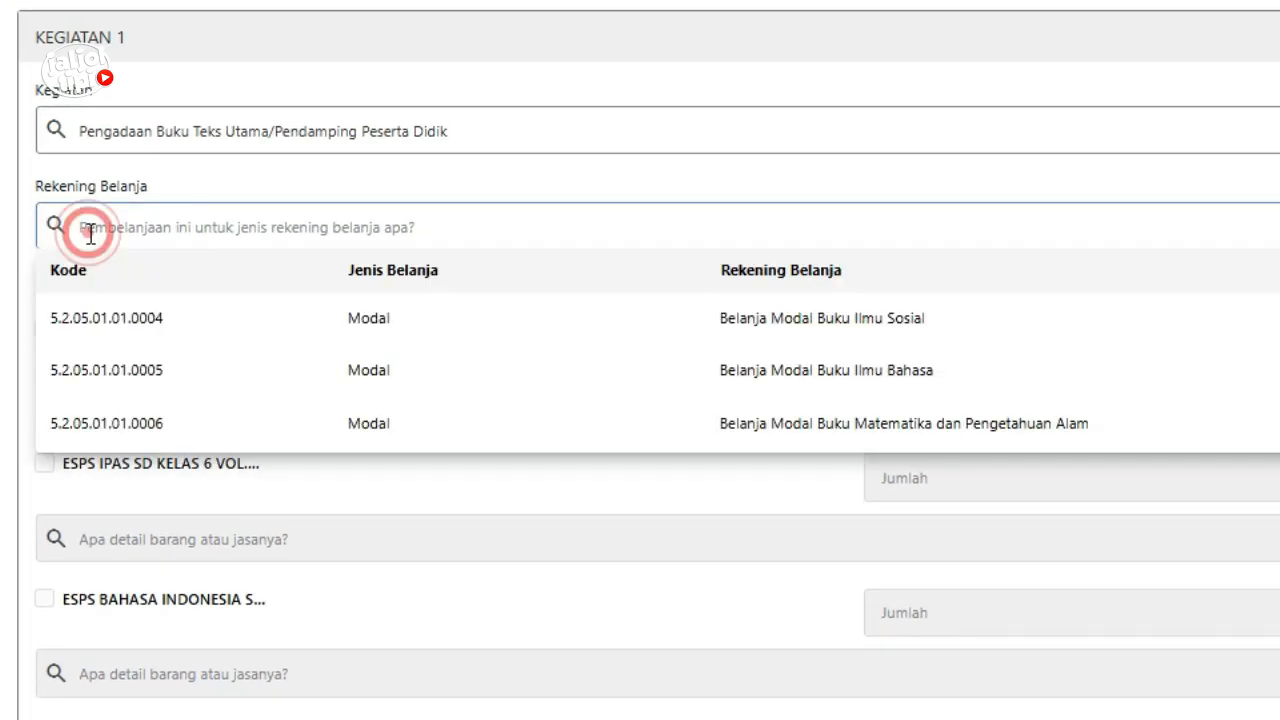
{"action": "left_click", "coordinate": [40, 458]}
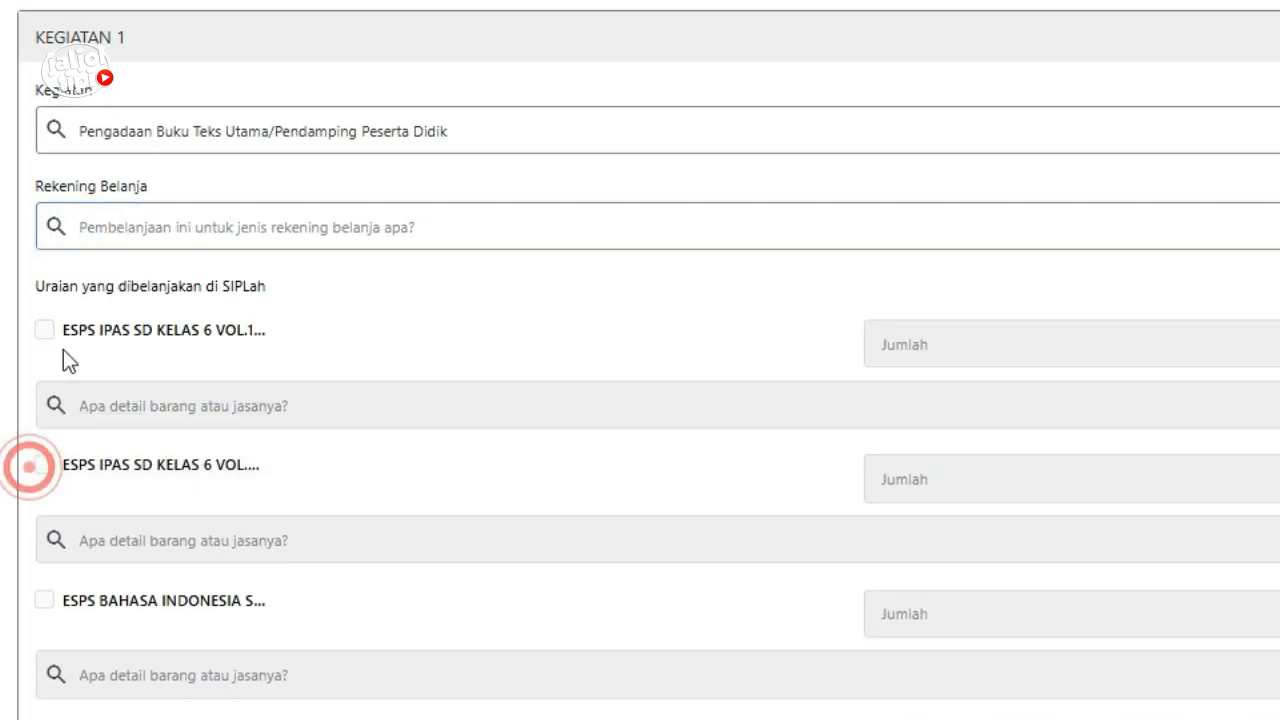
{"action": "left_click", "coordinate": [100, 229]}
{"action": "key", "text": "ctrl+v"}
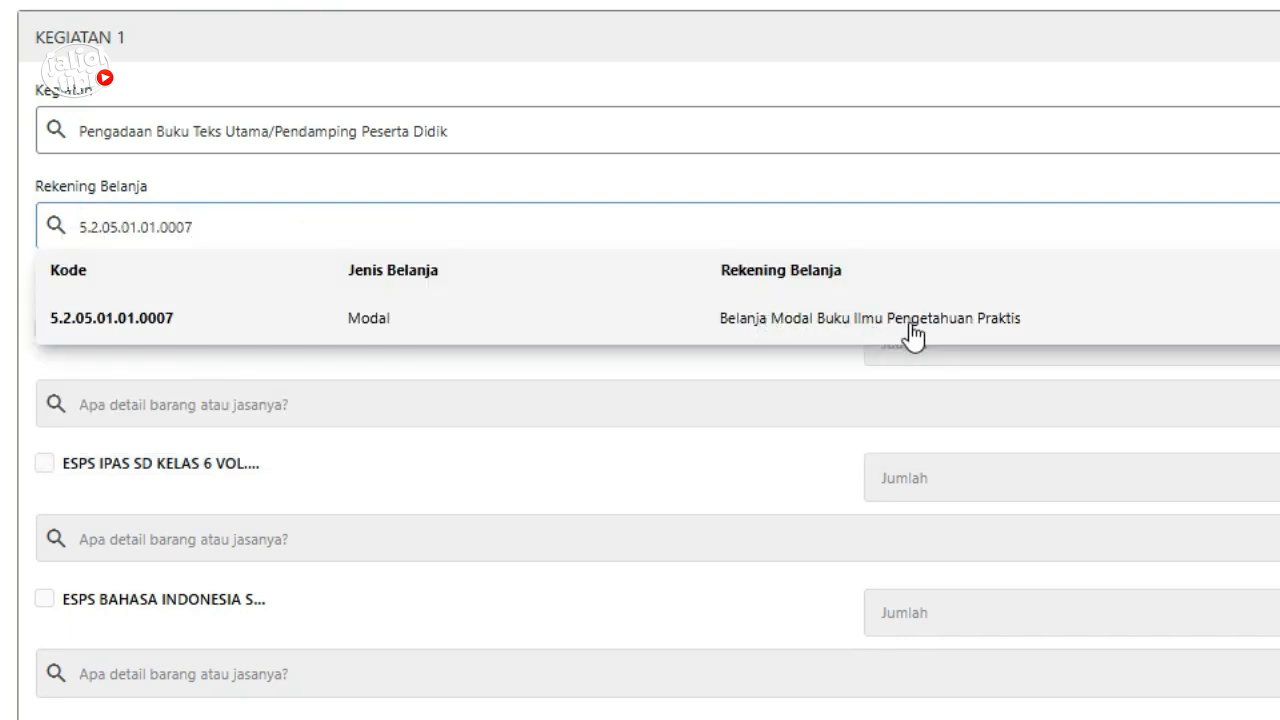
{"action": "left_click", "coordinate": [986, 322]}
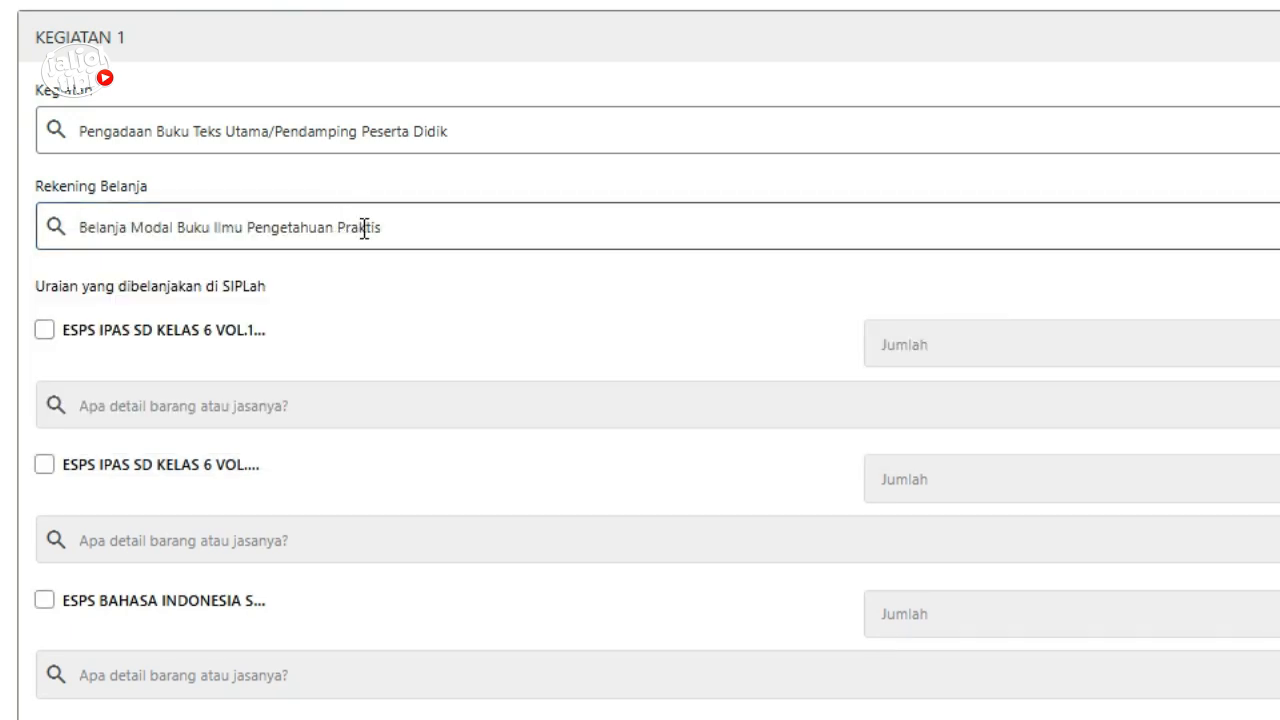
Step: Include the ESPS IPAS SD KELAS 6 VOL.1 book in KEGIATAN 1 and open its item detail options, checking them against the ARKAS worksheet
{"action": "left_click", "coordinate": [53, 333]}
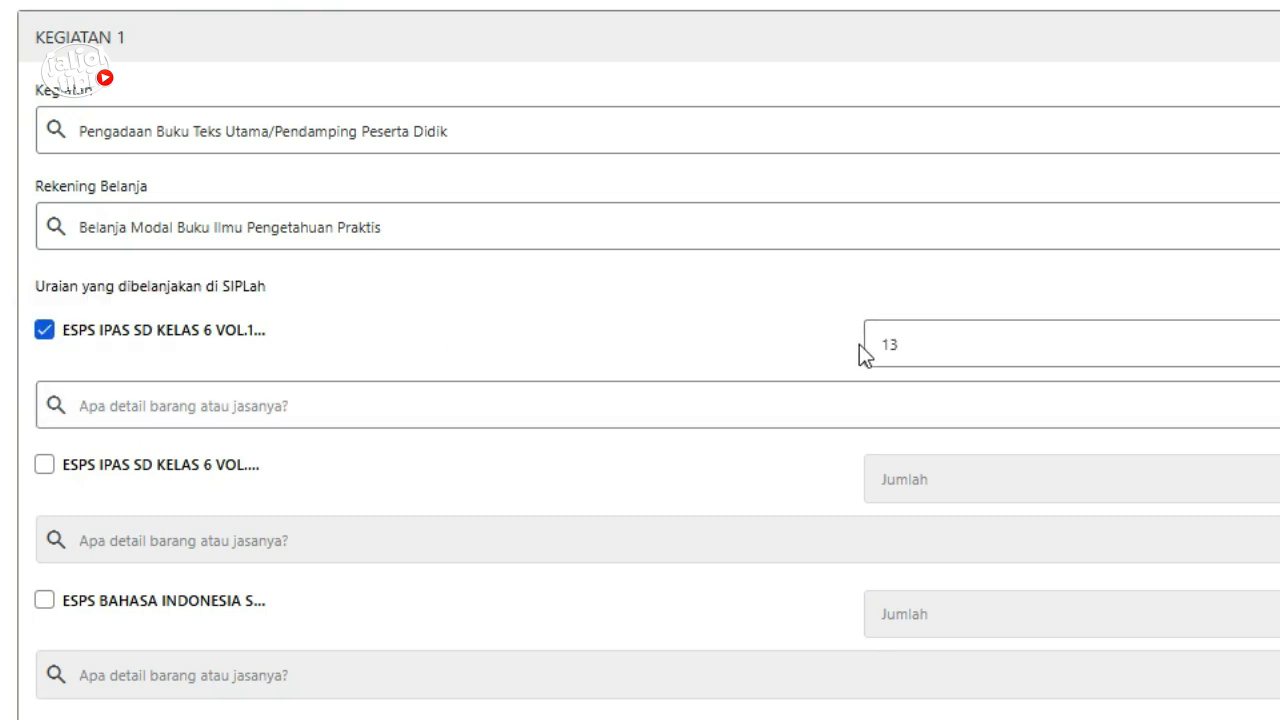
{"action": "left_click", "coordinate": [886, 344]}
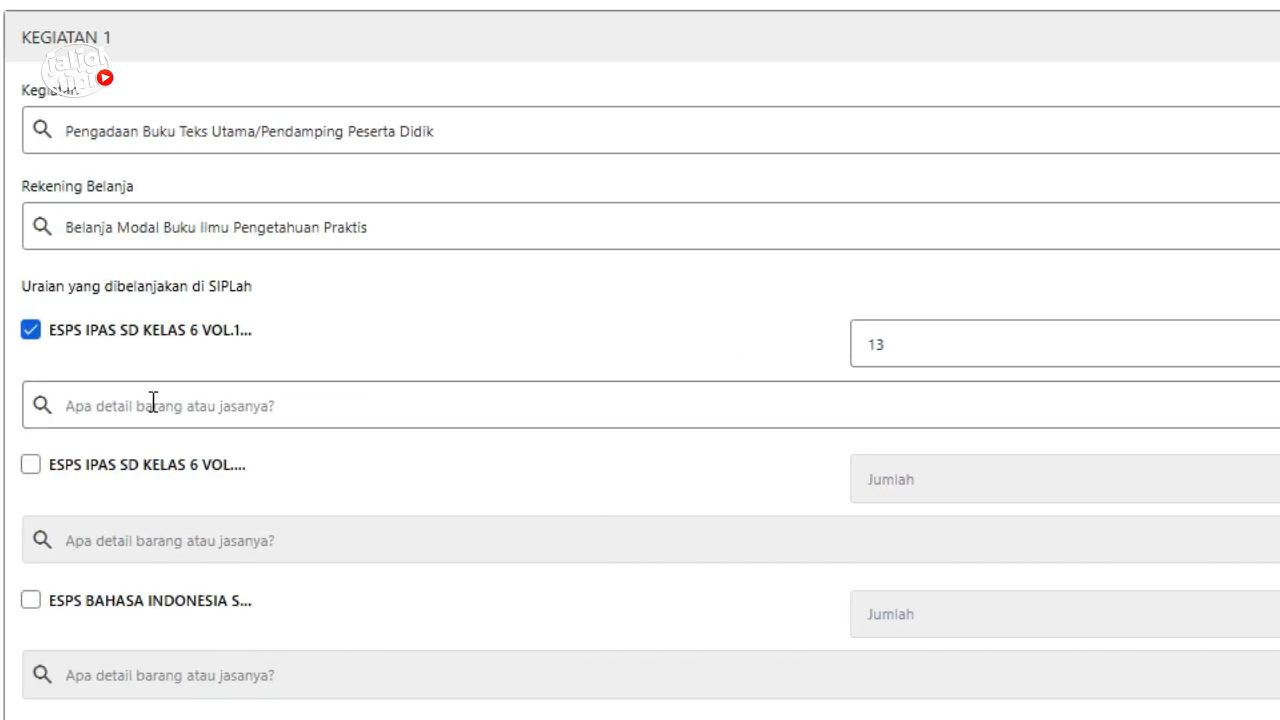
{"action": "left_click", "coordinate": [80, 404]}
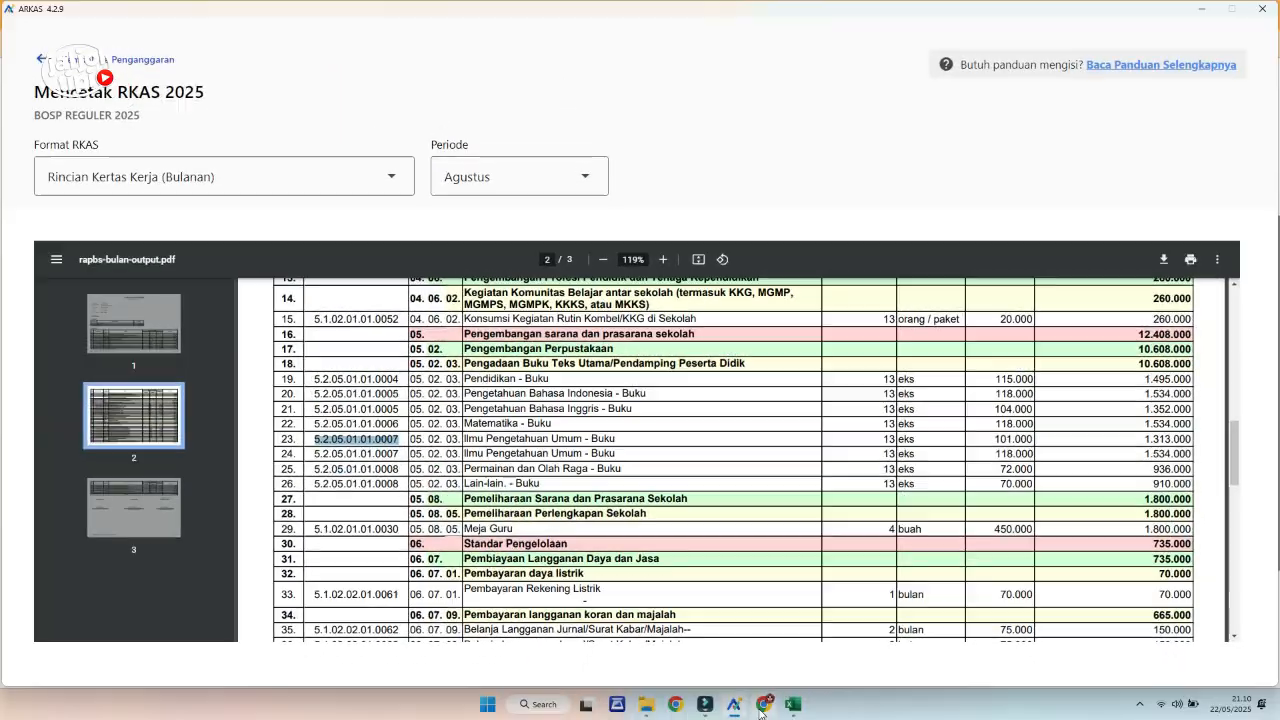
{"action": "left_click", "coordinate": [761, 710]}
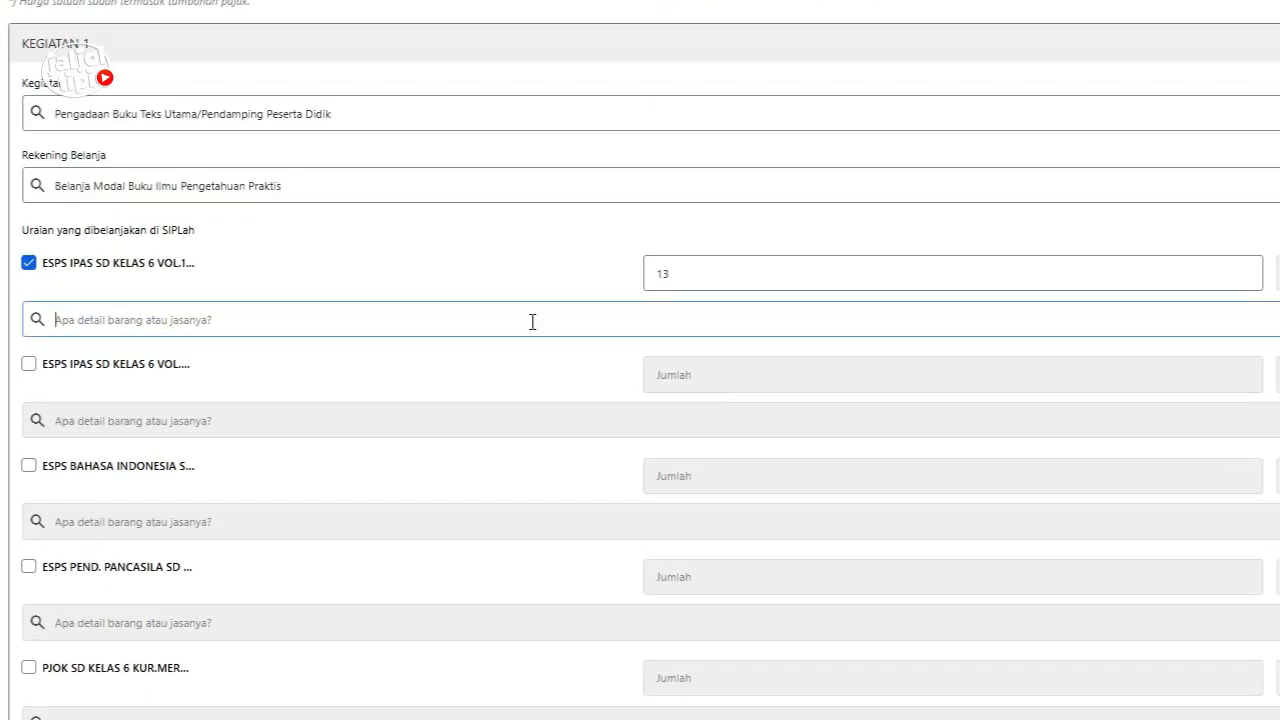
{"action": "left_click", "coordinate": [532, 321]}
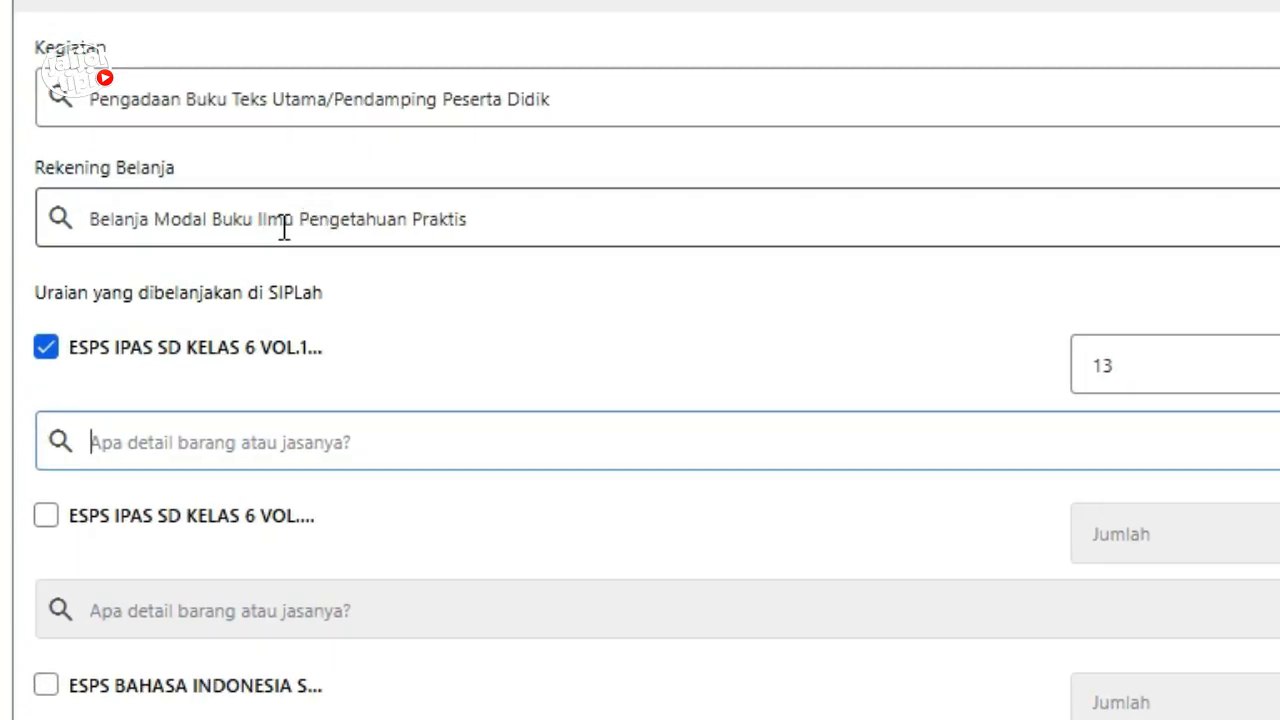
{"action": "left_click", "coordinate": [489, 449]}
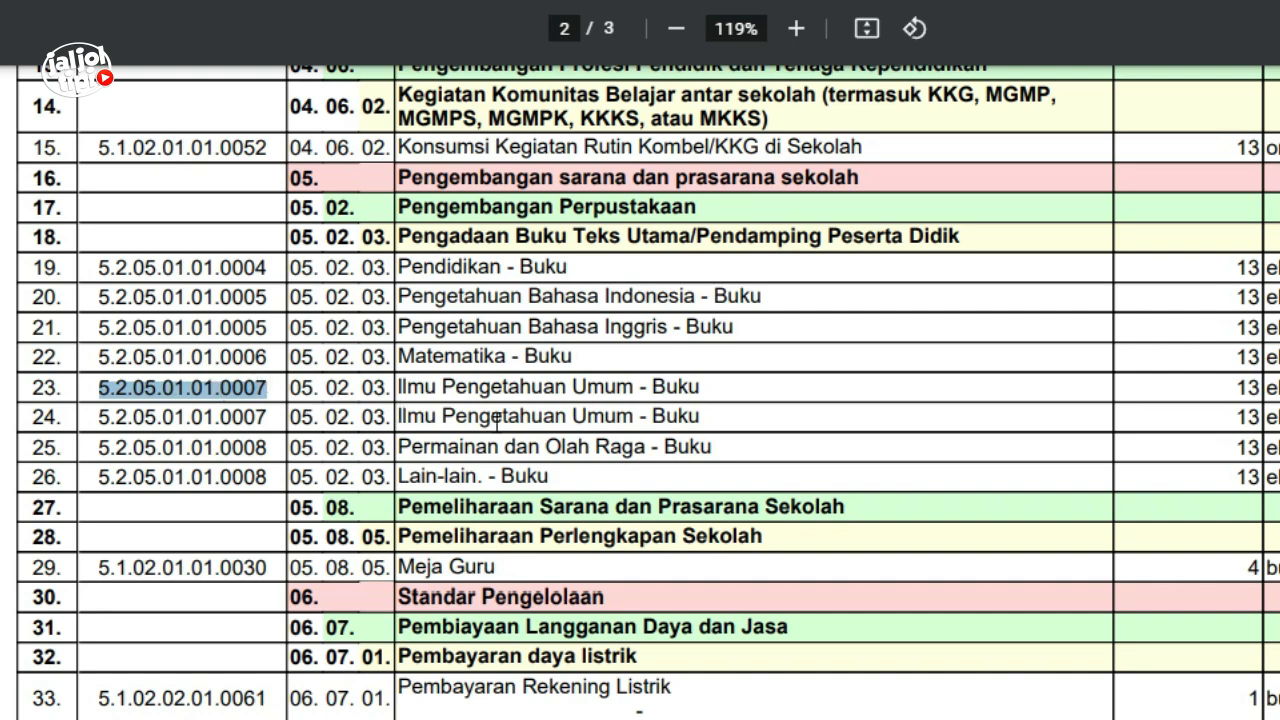
Step: In ARKAS, show the monthly worksheet for Oktober and locate the account code of Teknologi - Buku under activity 05.02.03
{"action": "left_click", "coordinate": [650, 1]}
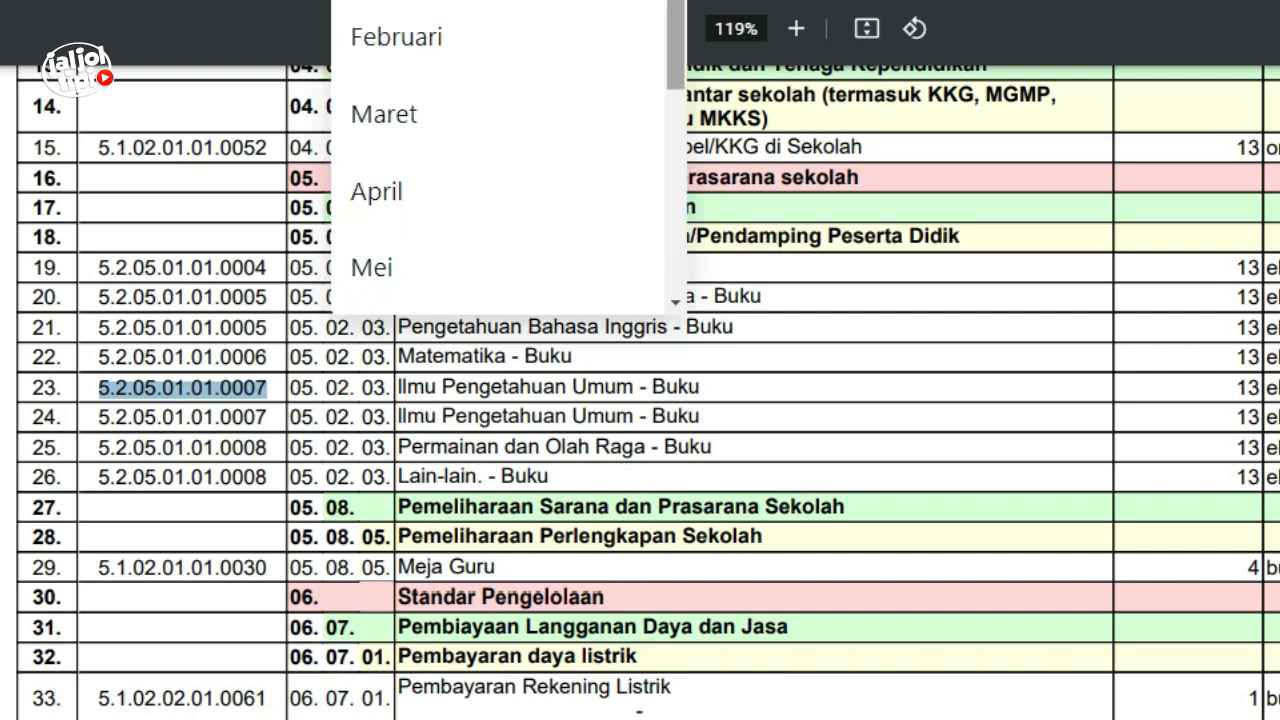
{"action": "left_click_drag", "start_coordinate": [675, 8], "coordinate": [675, 238]}
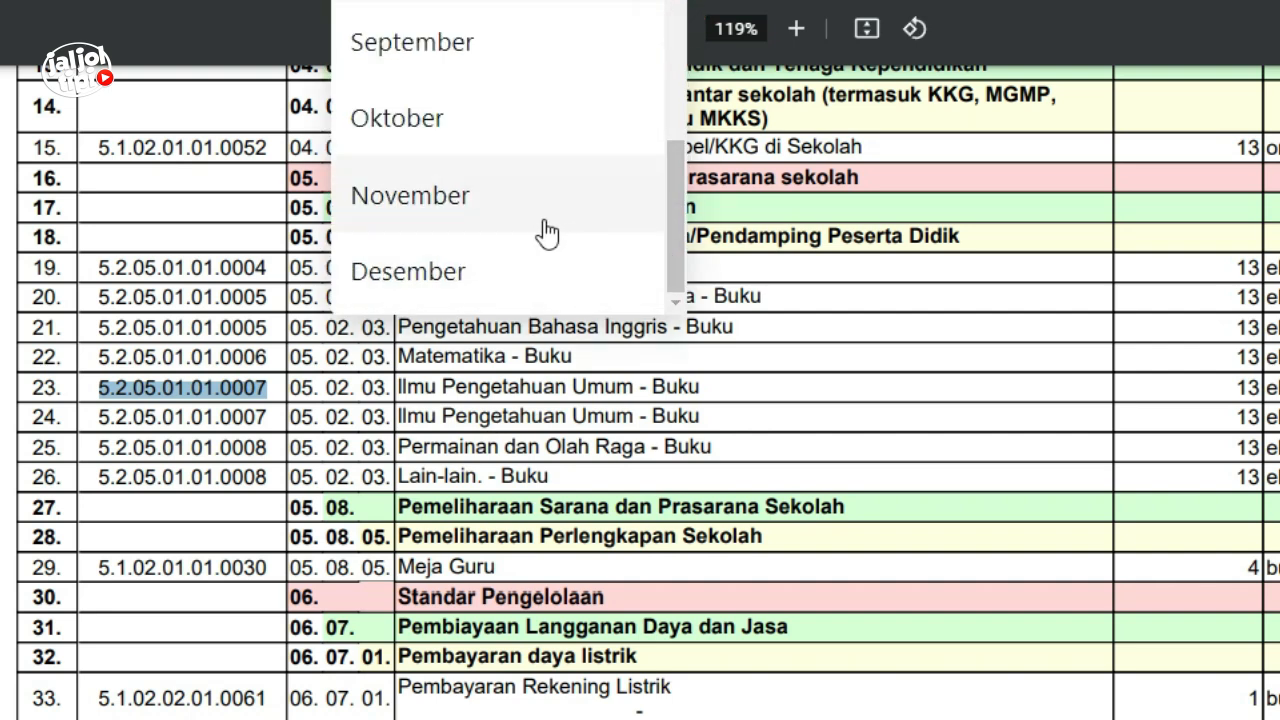
{"action": "left_click", "coordinate": [507, 130]}
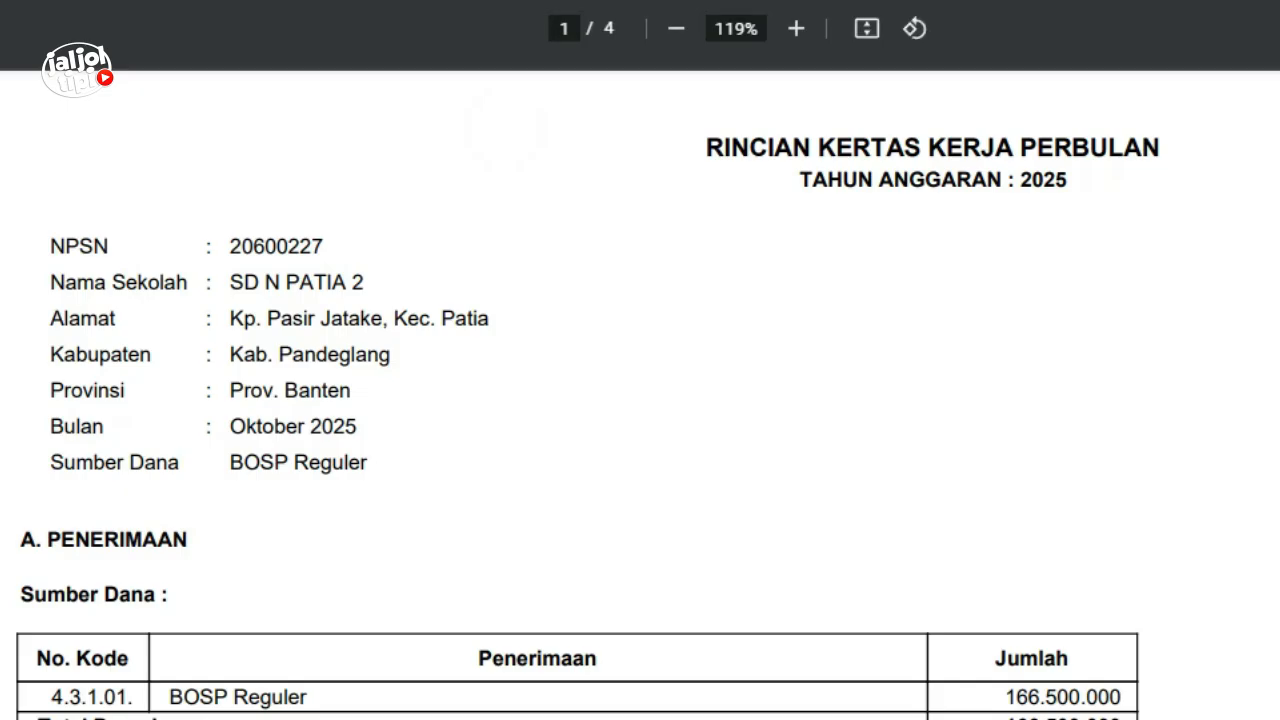
{"action": "scroll", "coordinate": [640, 400], "scroll_direction": "down", "scroll_amount": 15}
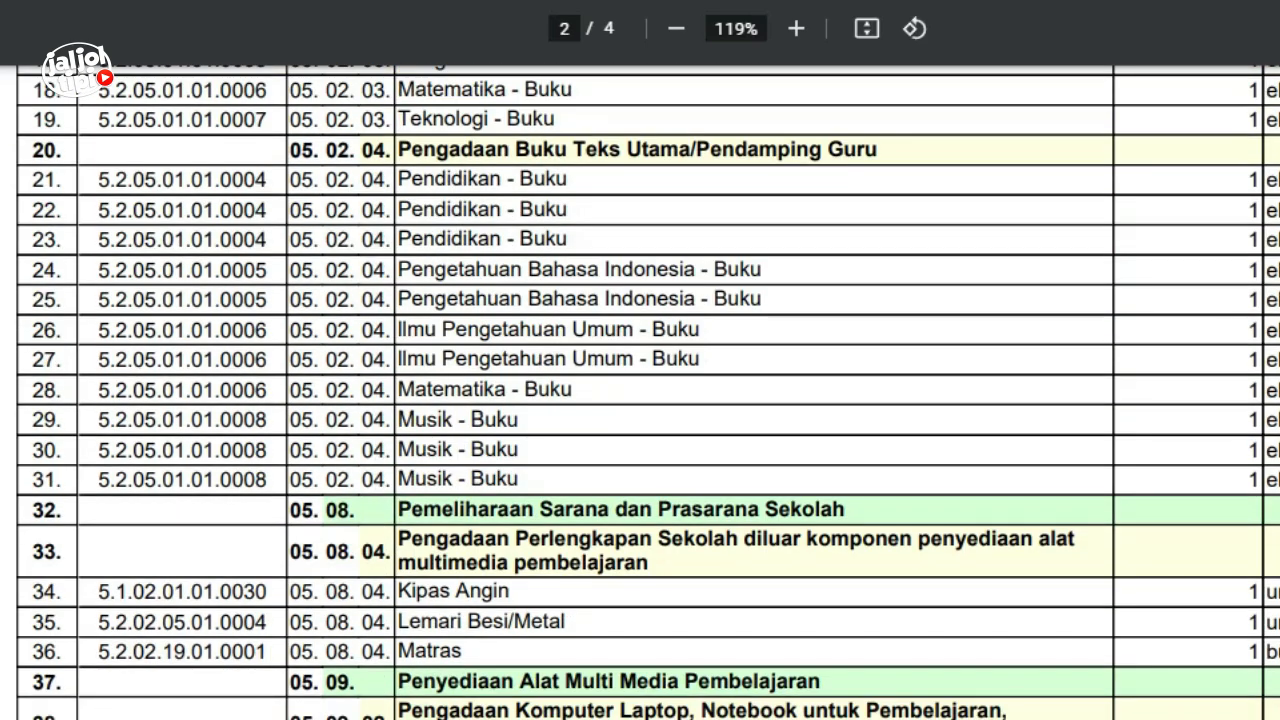
{"action": "scroll", "coordinate": [620, 204], "scroll_direction": "up", "scroll_amount": 3}
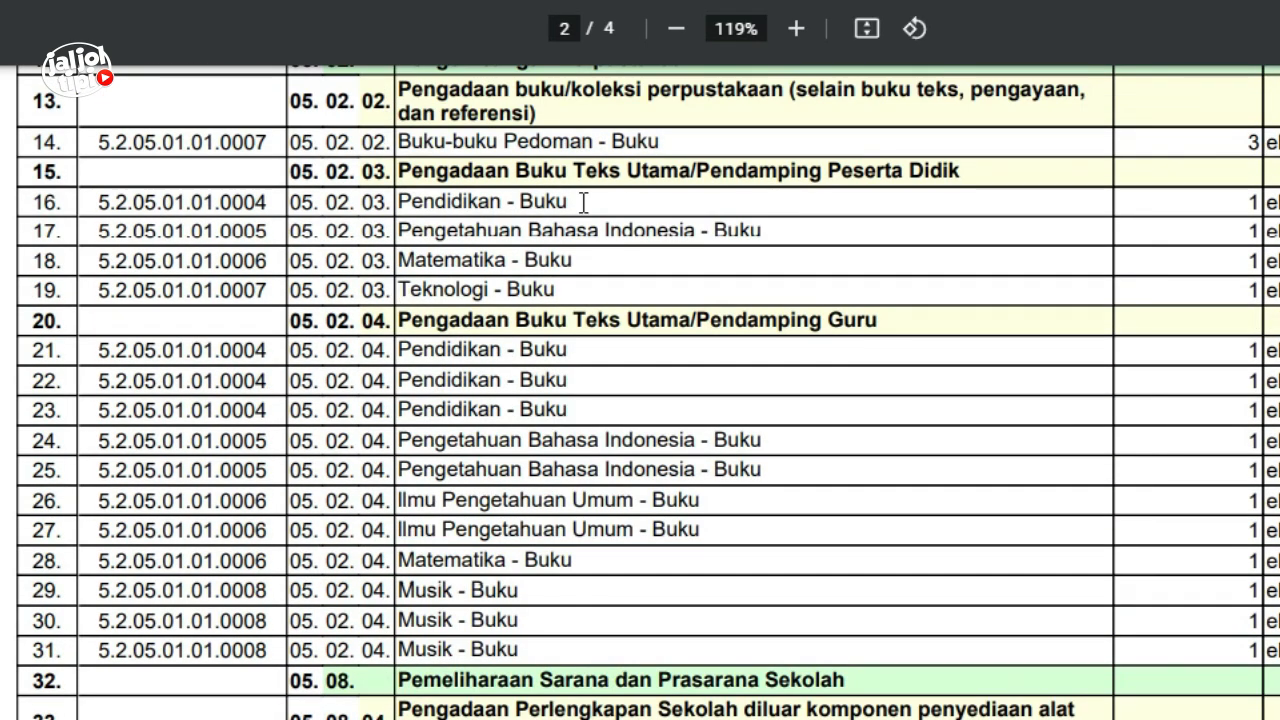
{"action": "left_click_drag", "start_coordinate": [282, 289], "coordinate": [98, 290]}
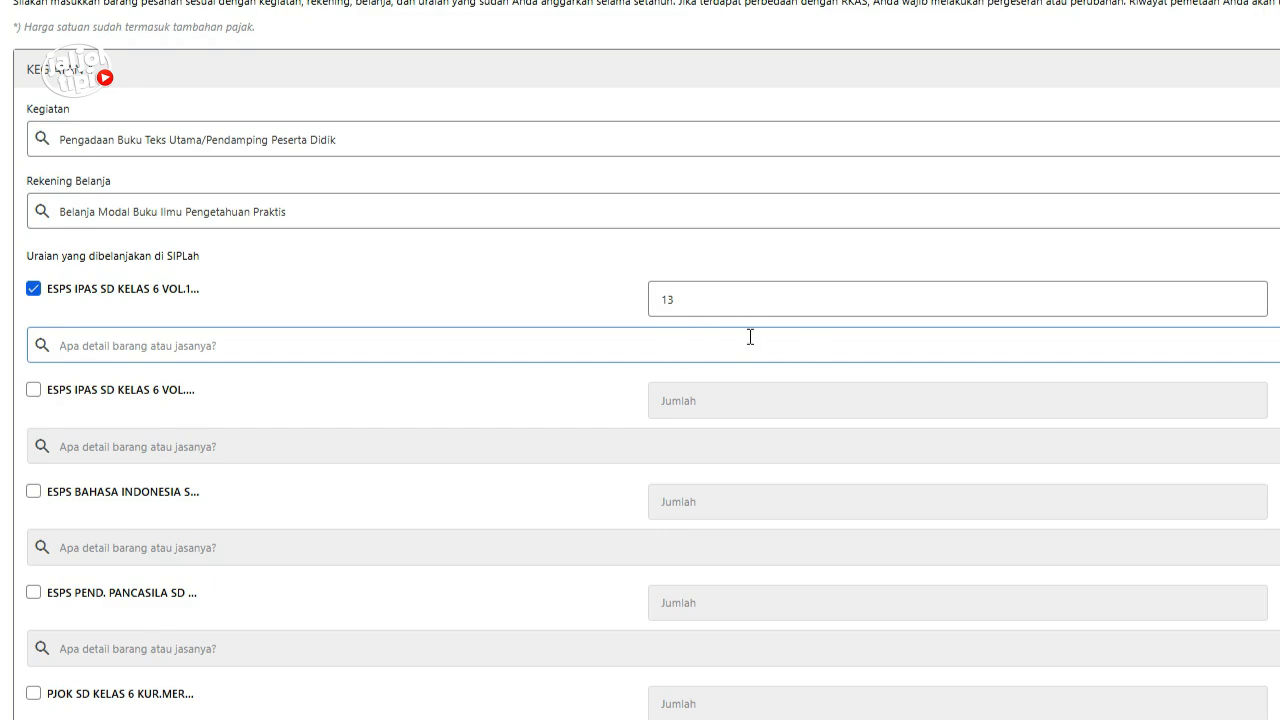
Step: On the SIPLah mapping page, read the note about yearly budgeting and match the first book to Ilmu Pengetahuan Umum - Buku at Rp 101.000
{"action": "left_click", "coordinate": [749, 336]}
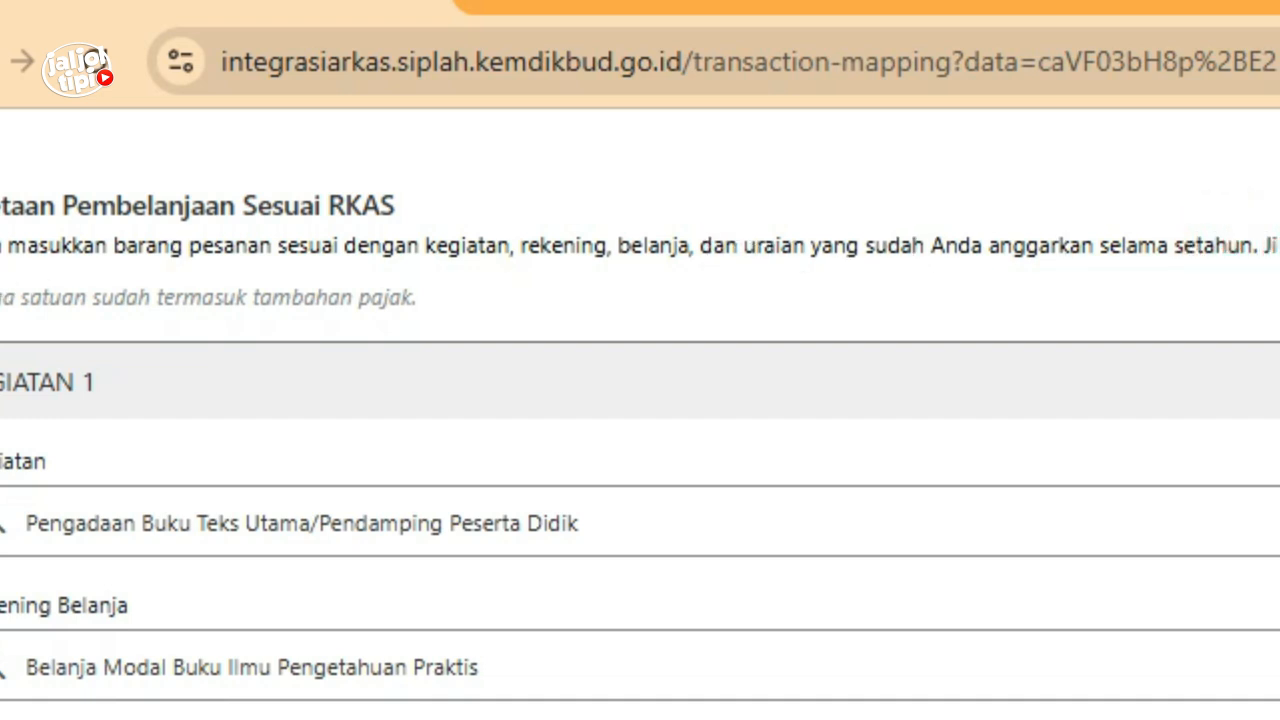
{"action": "left_click_drag", "start_coordinate": [2, 245], "coordinate": [1252, 241]}
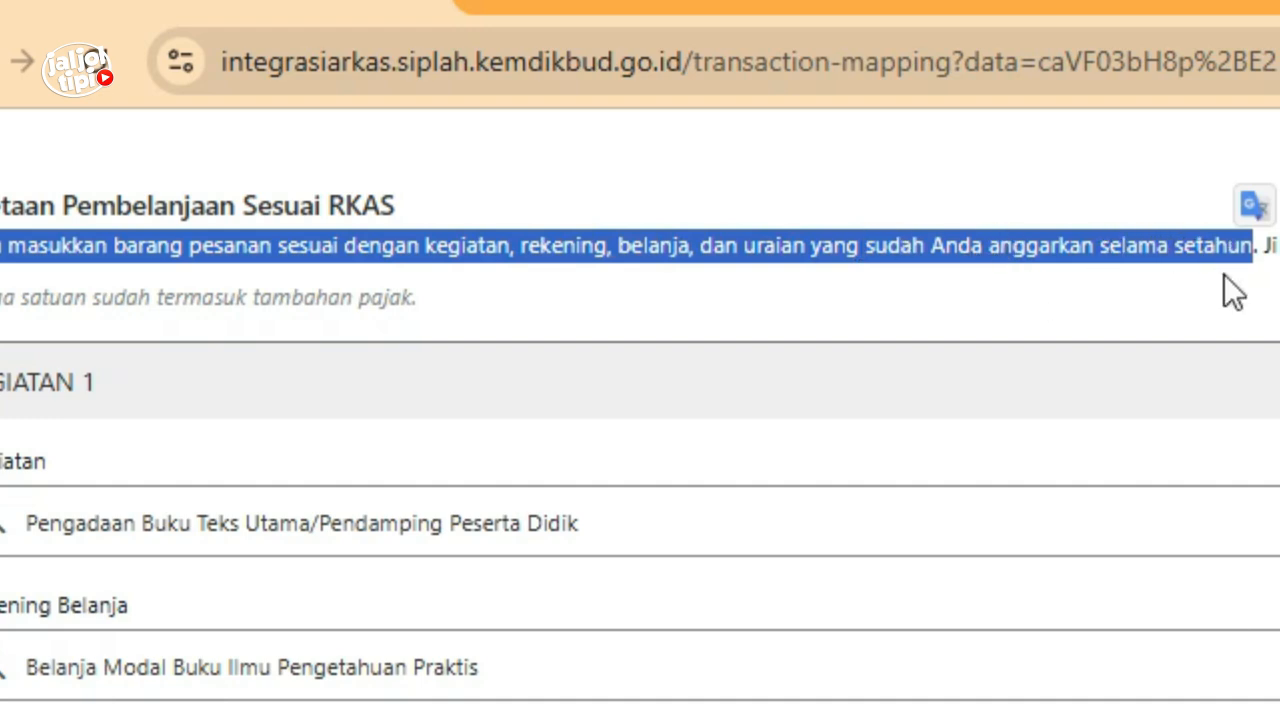
{"action": "left_click", "coordinate": [758, 719]}
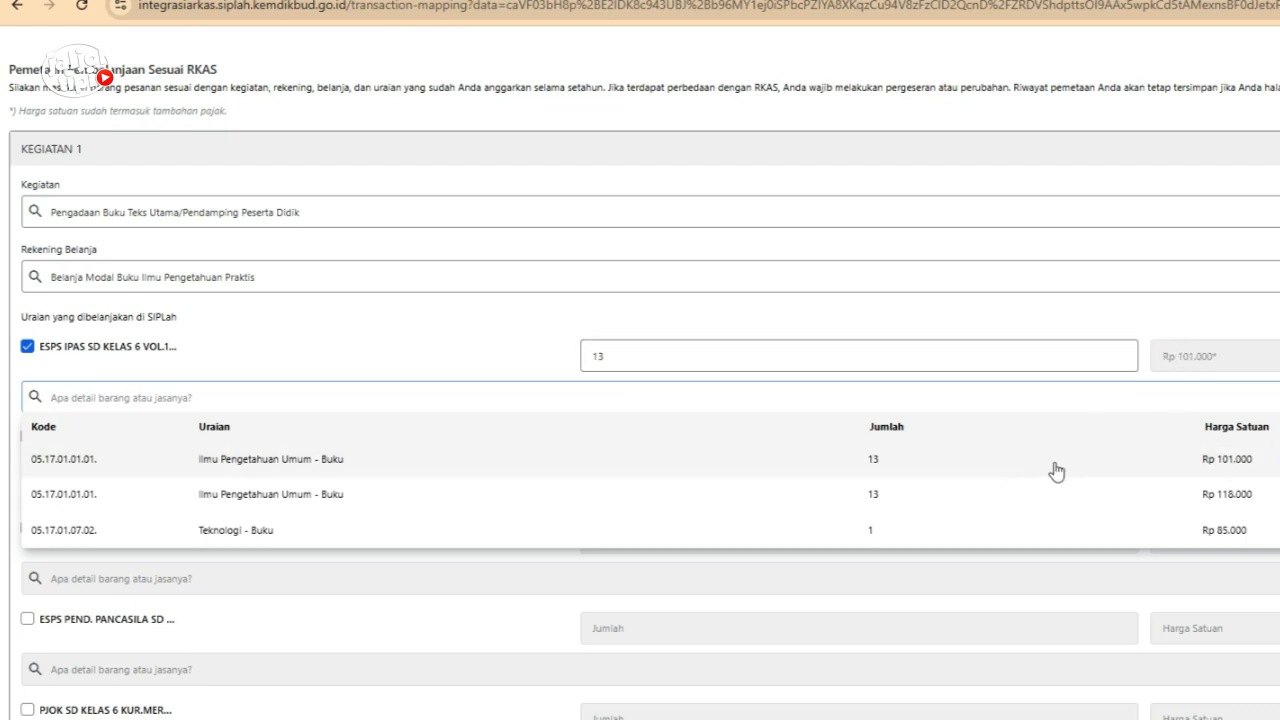
{"action": "left_click", "coordinate": [1015, 460]}
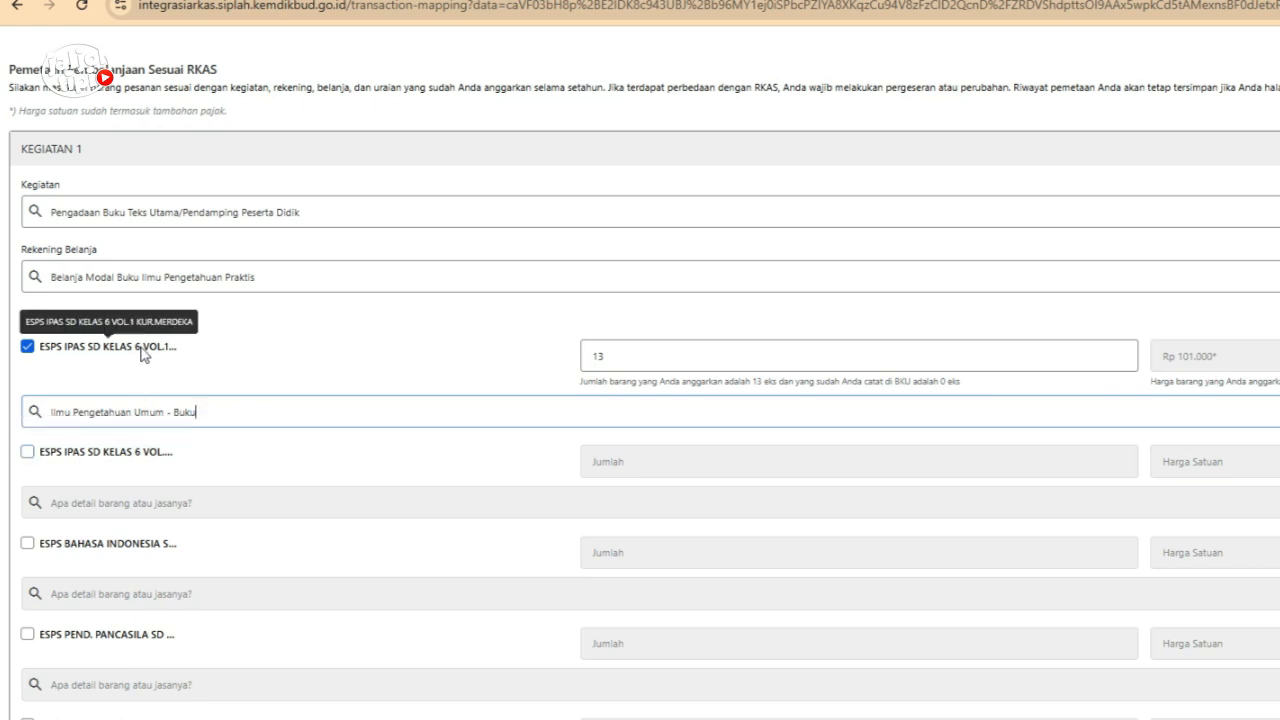
Step: Include the second ESPS IPAS SD KELAS 6 book and match it to Ilmu Pengetahuan Umum - Buku at Rp 118.000
{"action": "left_click", "coordinate": [27, 452]}
{"action": "left_click", "coordinate": [588, 455]}
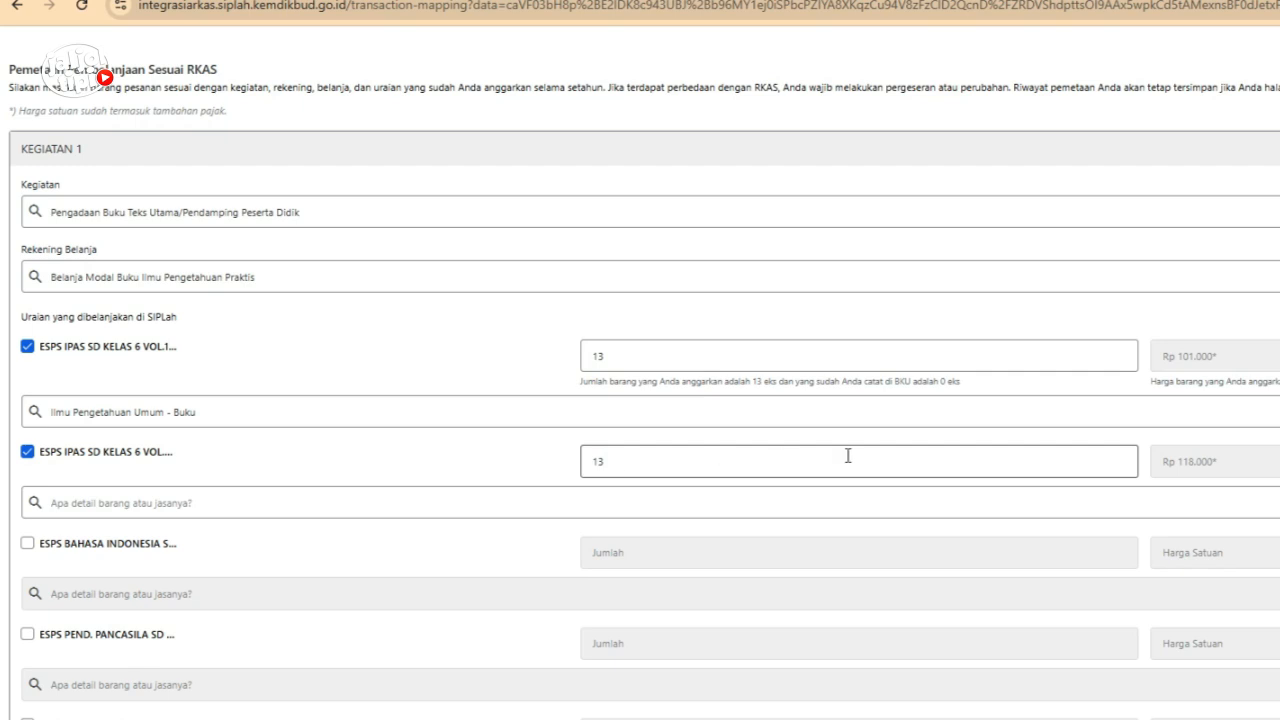
{"action": "left_click", "coordinate": [412, 502]}
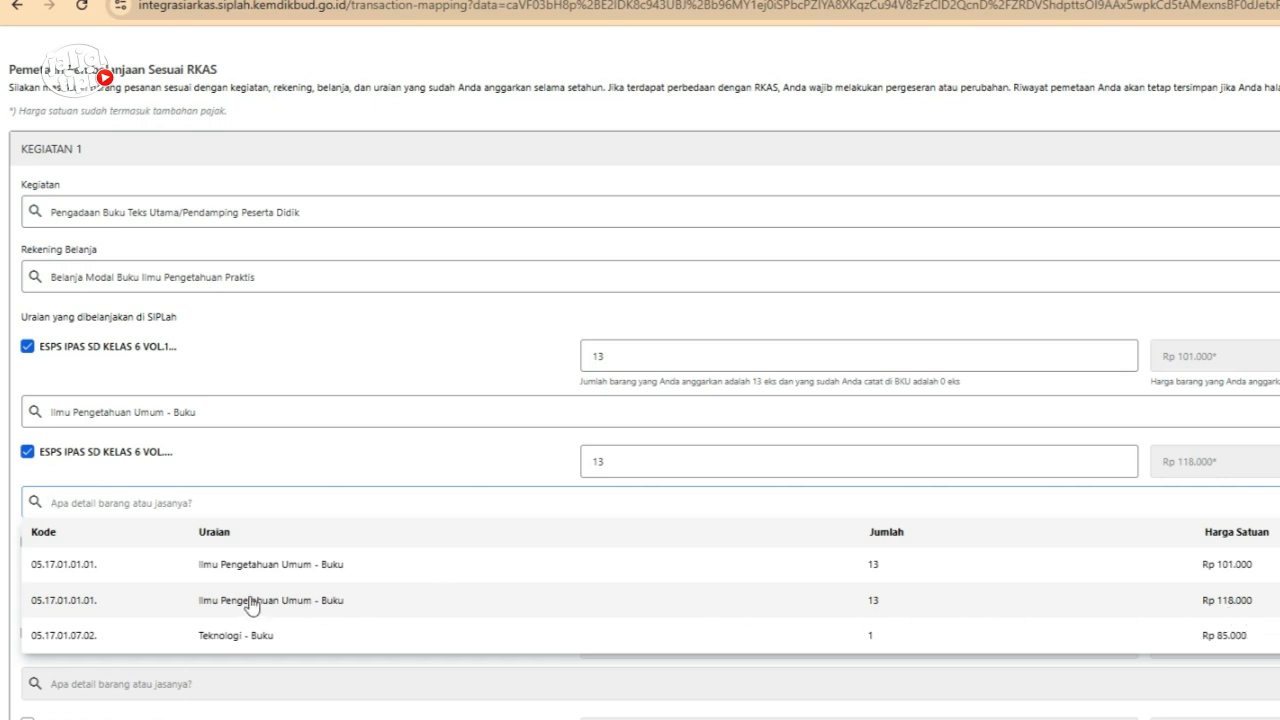
{"action": "left_click", "coordinate": [313, 604]}
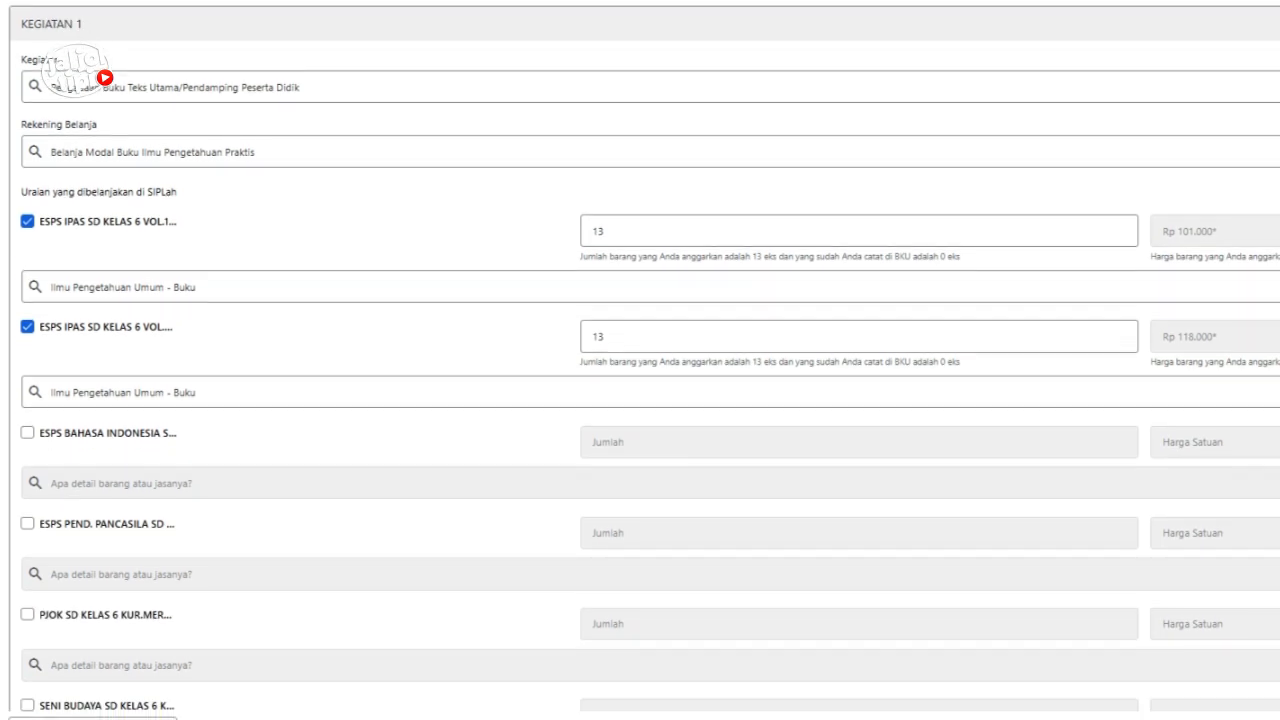
Step: Try to include the ESPS BAHASA INDONESIA book in KEGIATAN 1 and check its available item details
{"action": "scroll", "coordinate": [640, 400], "scroll_direction": "down", "scroll_amount": 3}
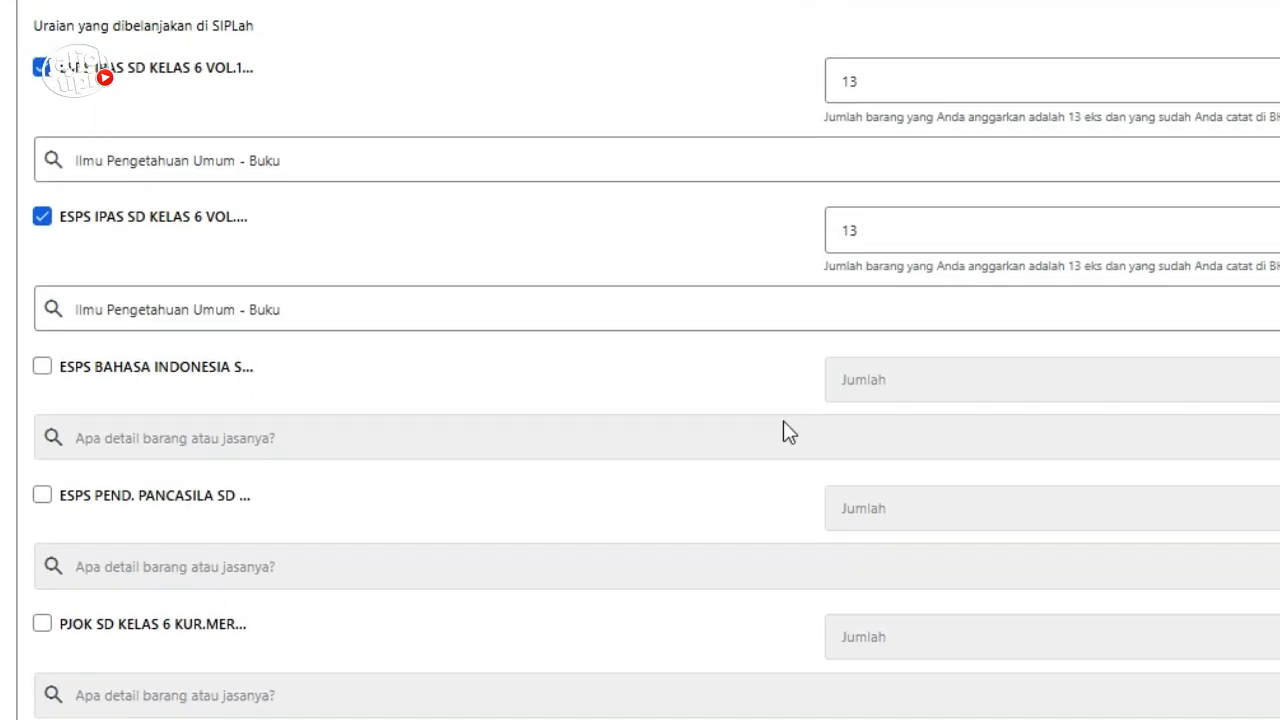
{"action": "left_click", "coordinate": [42, 367]}
{"action": "left_click", "coordinate": [260, 437]}
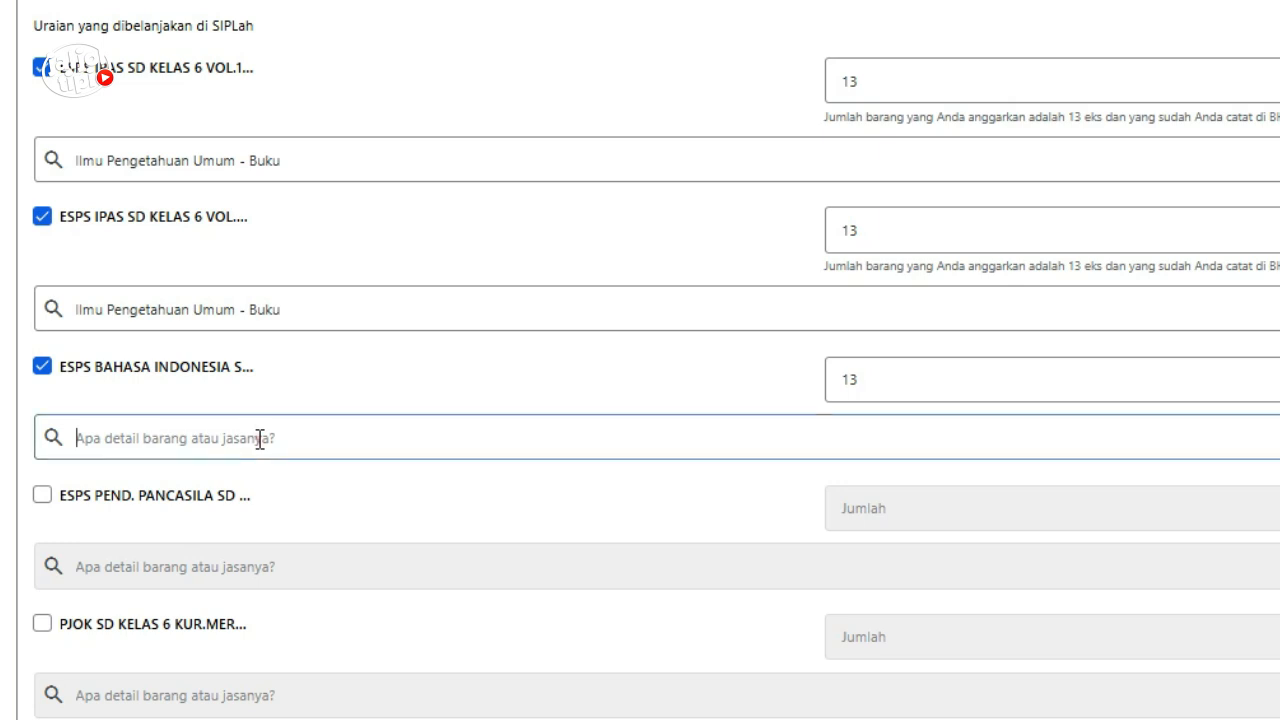
{"action": "left_click", "coordinate": [262, 438]}
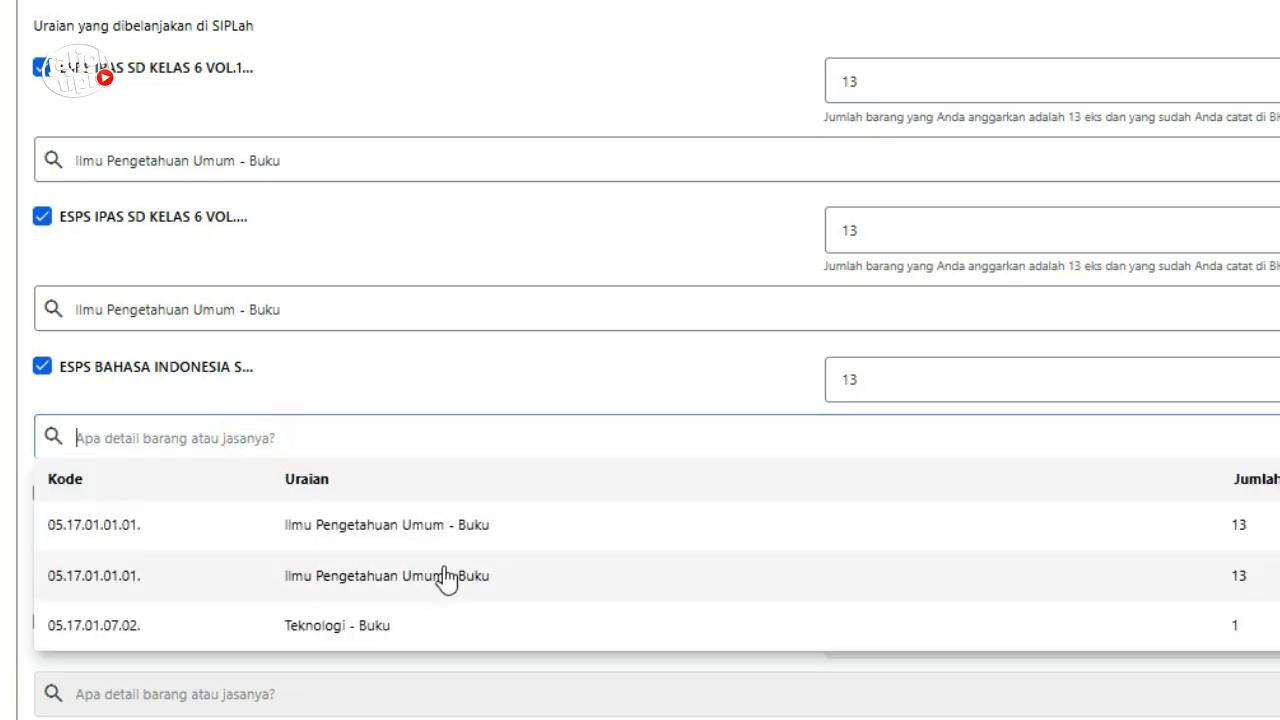
{"action": "left_click", "coordinate": [541, 597]}
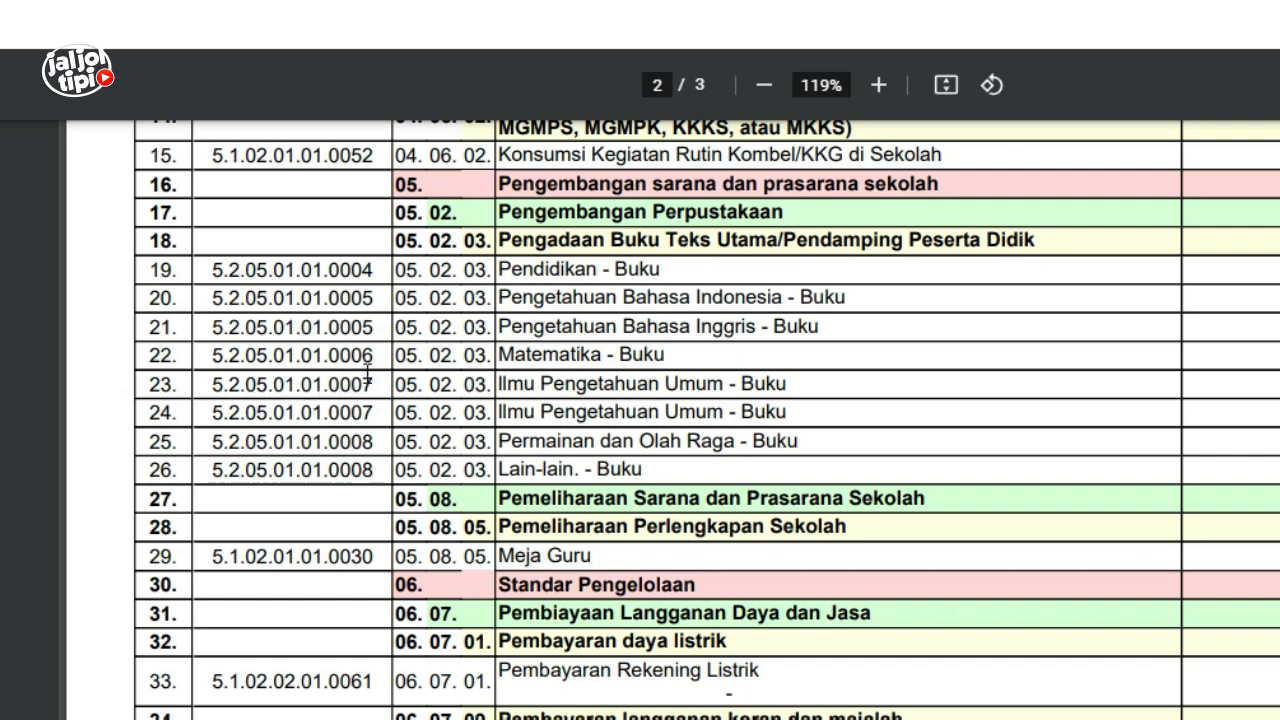
Step: In the ARKAS Agustus worksheet, compare the Bahasa Indonesia and Ilmu Pengetahuan Umum account codes, then select 5.2.05.01.01.0005 for Pengetahuan Bahasa Indonesia - Buku
{"action": "left_click_drag", "start_coordinate": [374, 299], "coordinate": [211, 298]}
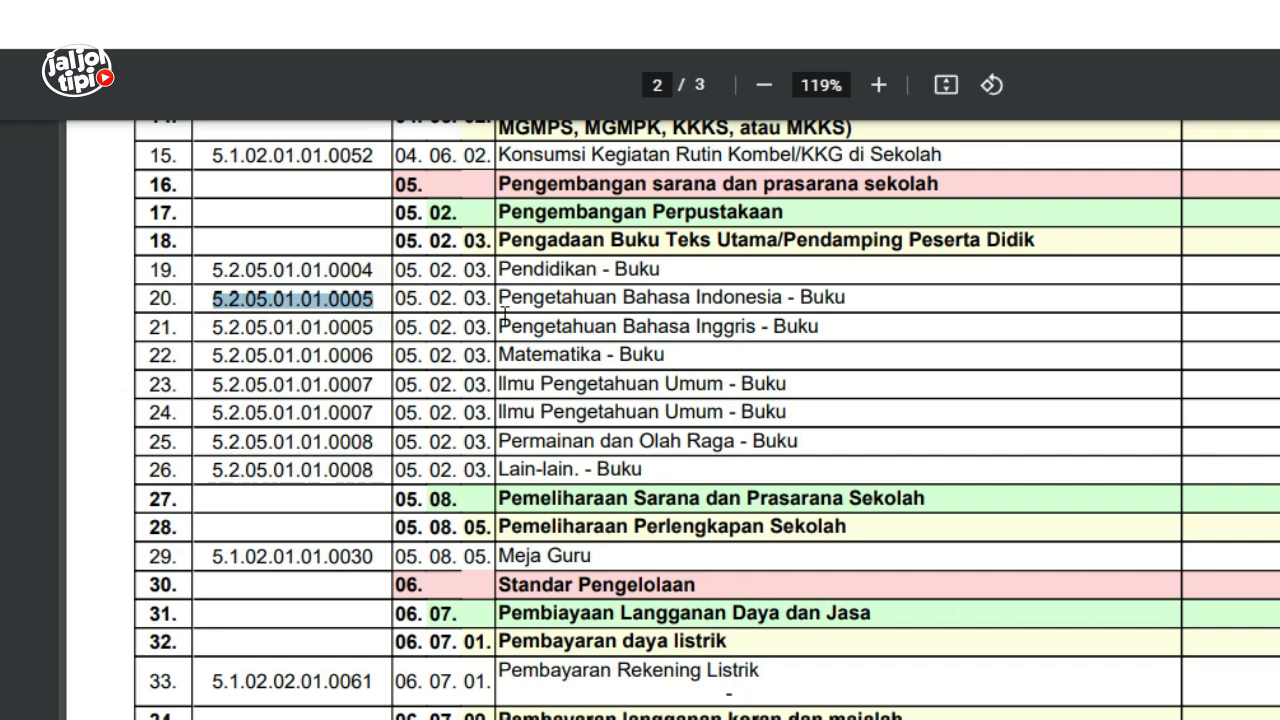
{"action": "left_click_drag", "start_coordinate": [376, 387], "coordinate": [213, 390]}
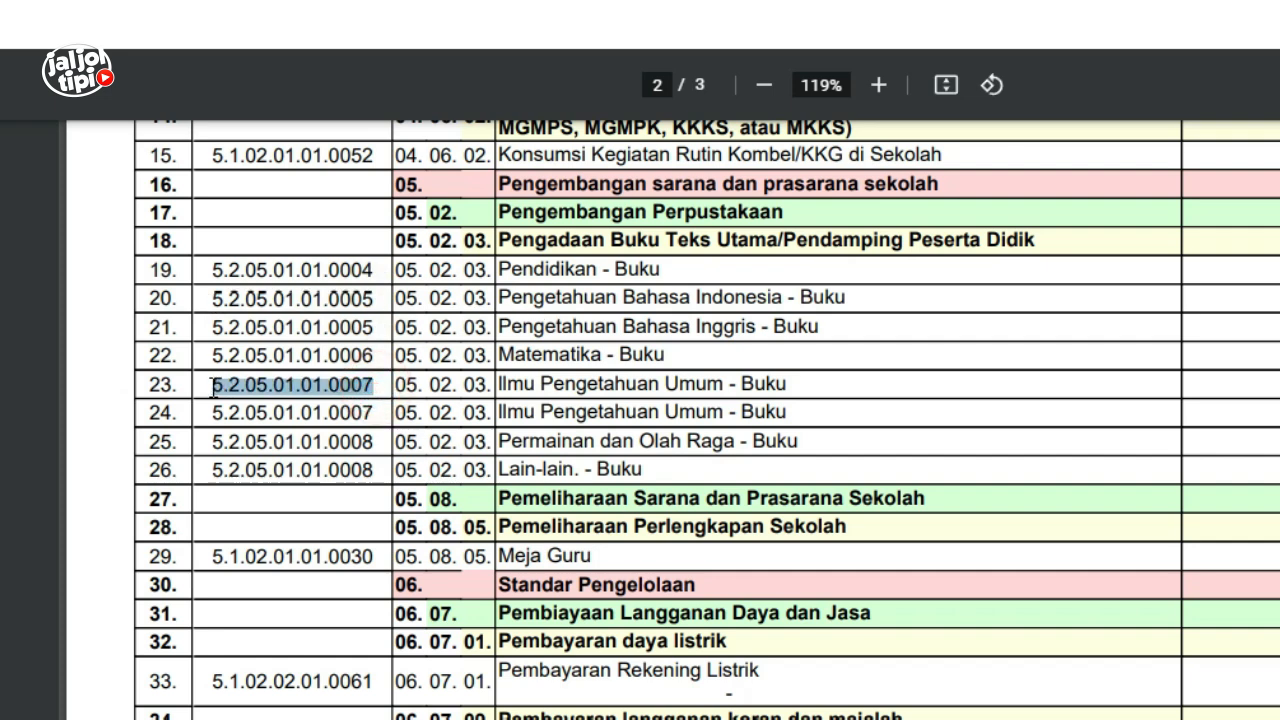
{"action": "left_click", "coordinate": [372, 297]}
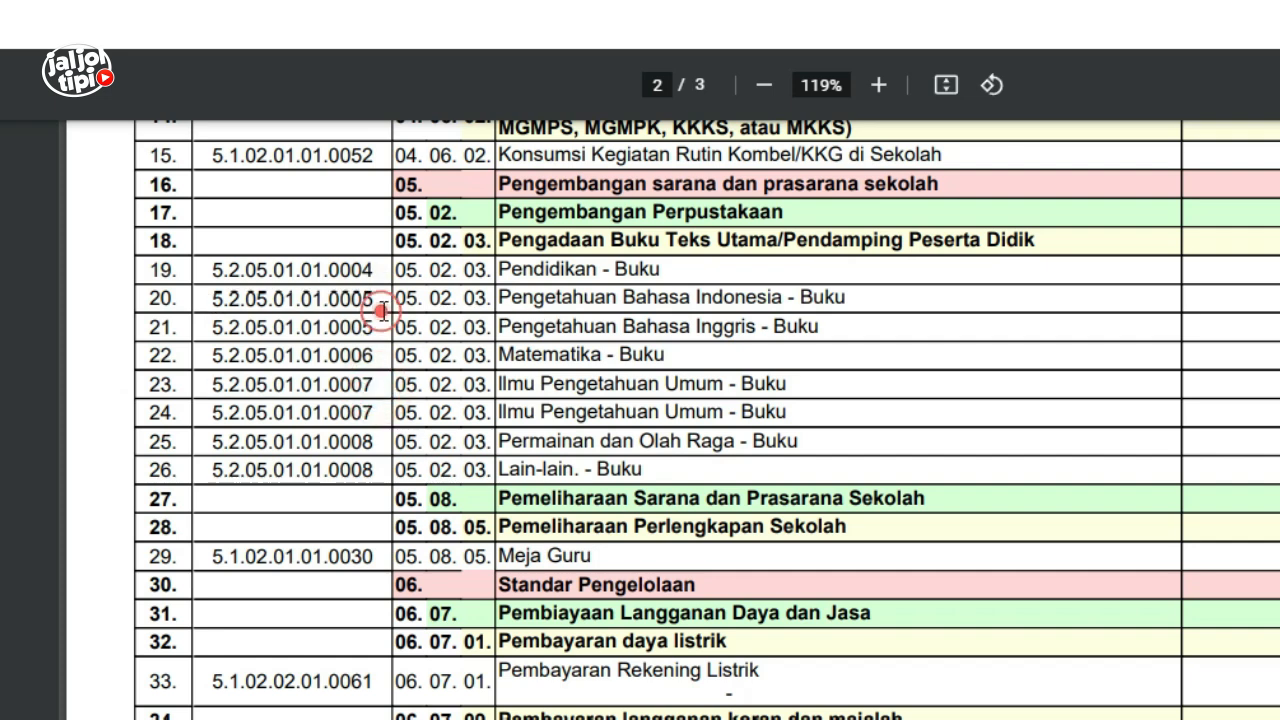
{"action": "left_click_drag", "start_coordinate": [377, 297], "coordinate": [204, 297]}
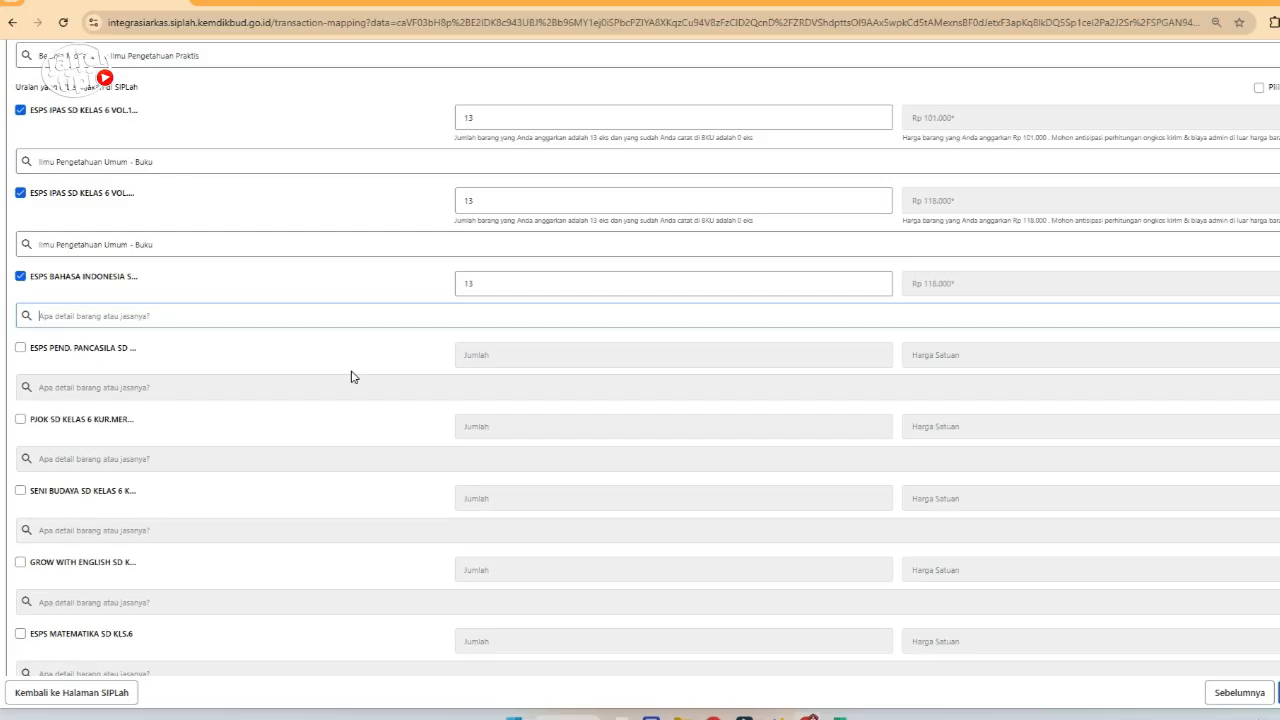
Step: On the SIPLah mapping page, exclude the ESPS BAHASA INDONESIA book from KEGIATAN 1 and add a second activity
{"action": "left_click", "coordinate": [20, 278]}
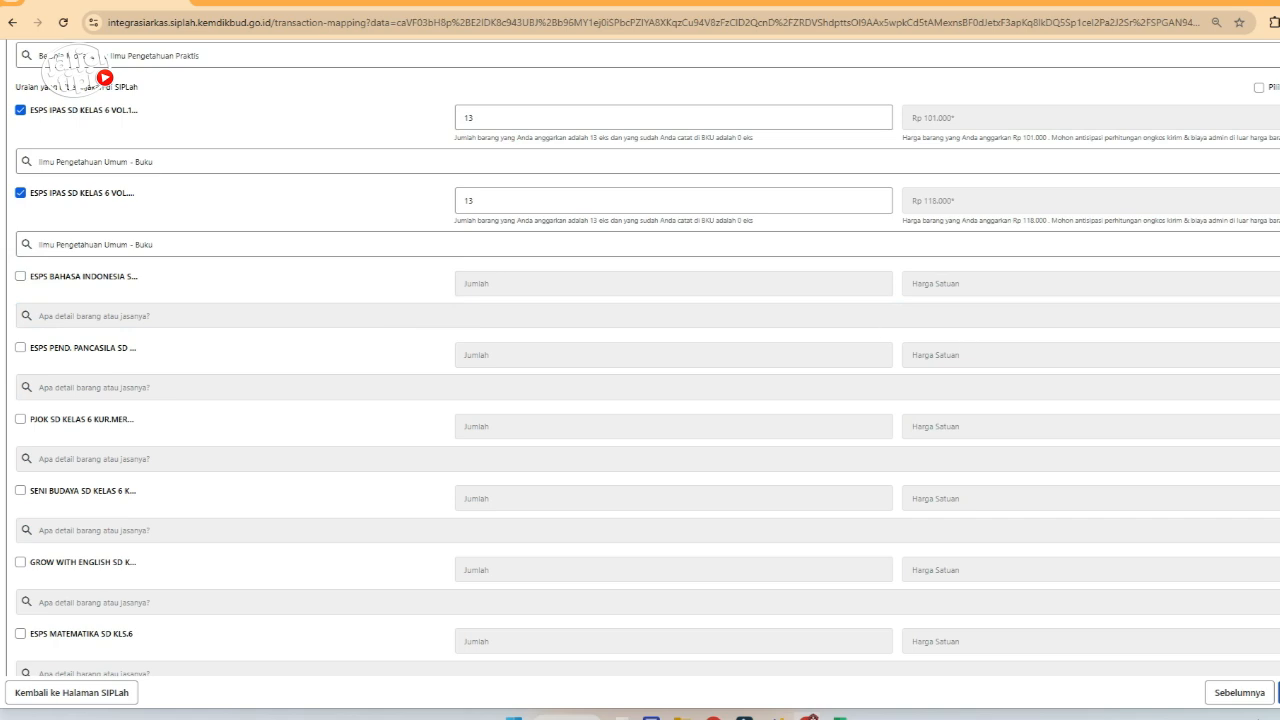
{"action": "scroll", "coordinate": [640, 400], "scroll_direction": "down", "scroll_amount": 1}
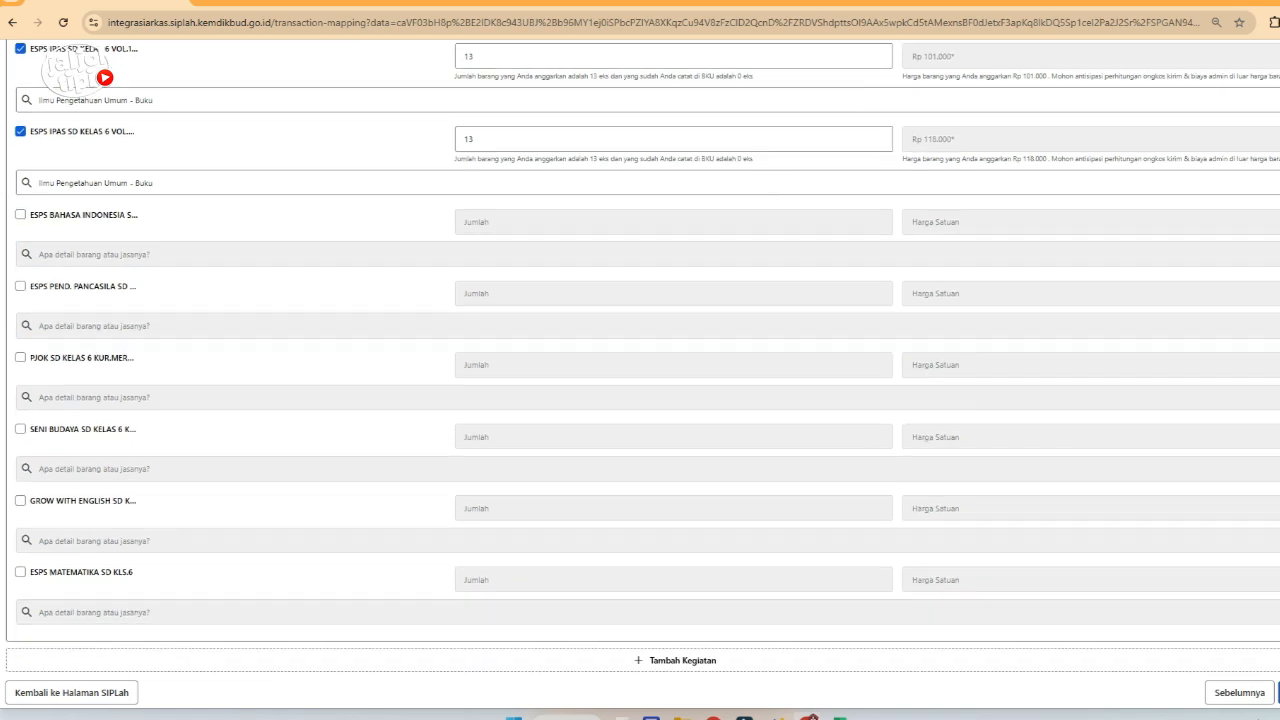
{"action": "left_click", "coordinate": [675, 661]}
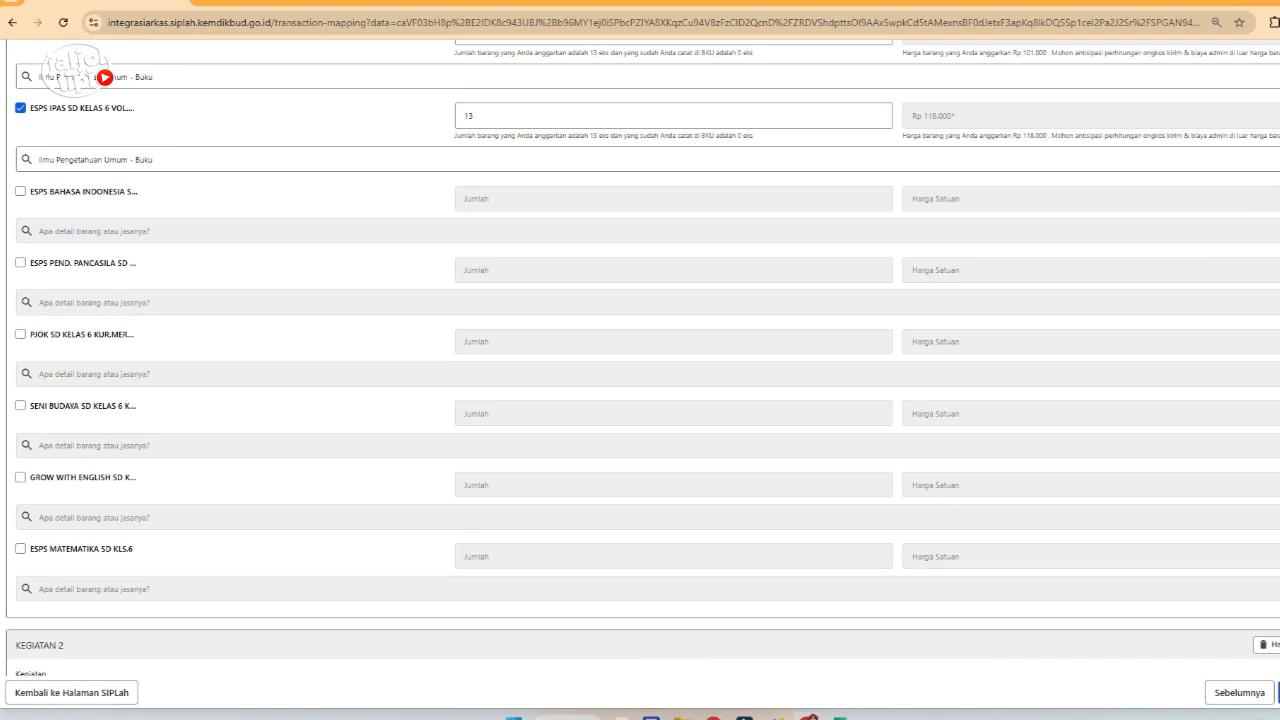
{"action": "scroll", "coordinate": [640, 360], "scroll_direction": "down", "scroll_amount": 1}
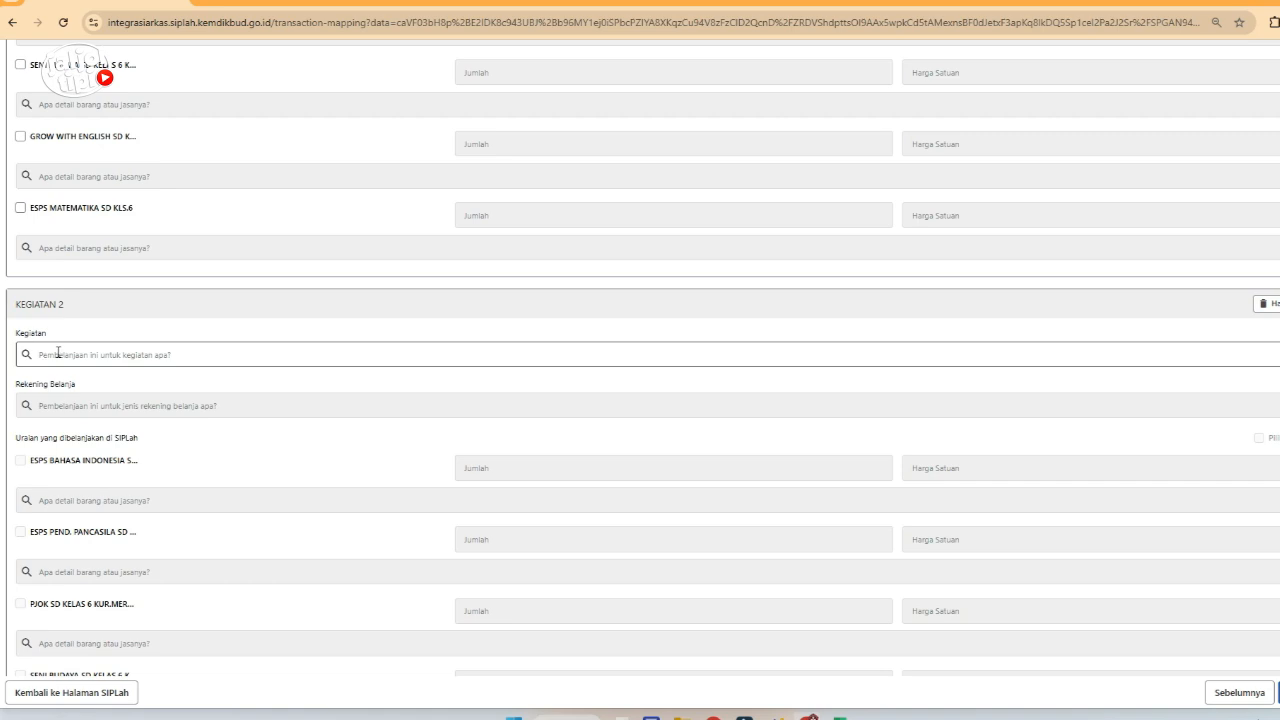
Step: Check the activity code in ARKAS, then set the Kegiatan of KEGIATAN 2 to 05.02.03, Pengadaan Buku Teks Utama/Pendamping Peserta Didik
{"action": "left_click", "coordinate": [779, 717]}
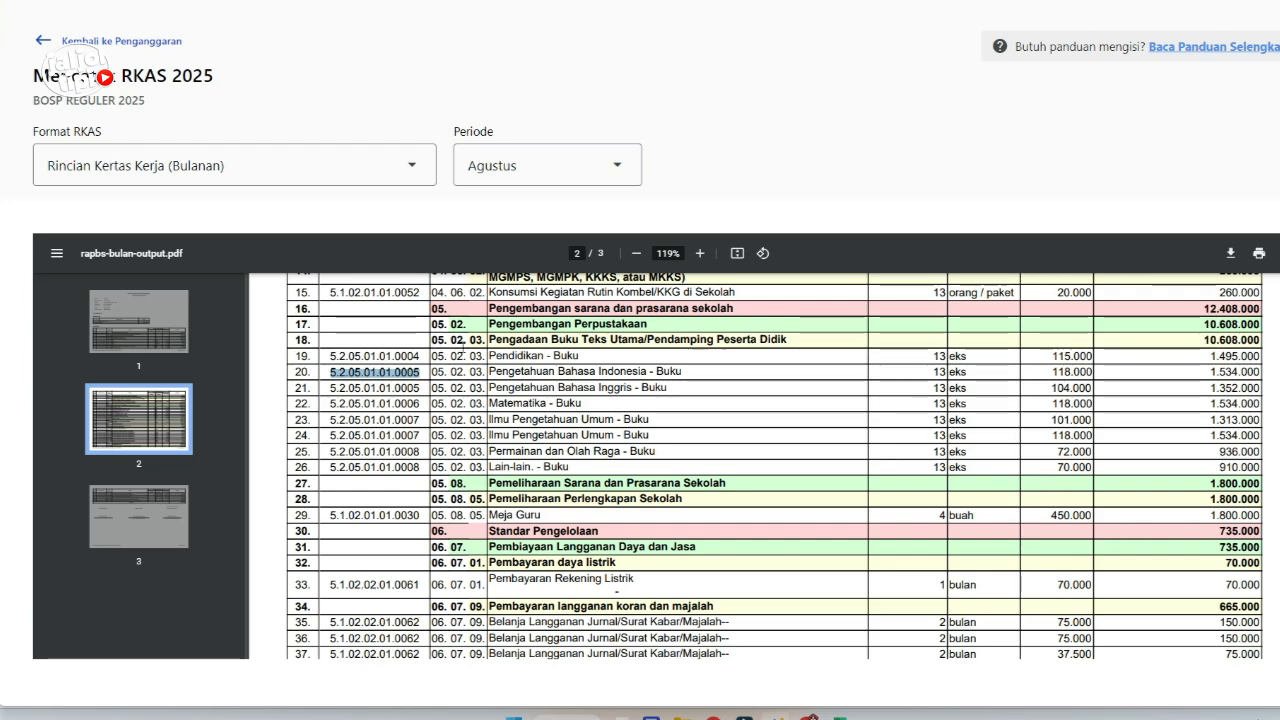
{"action": "left_click", "coordinate": [809, 717]}
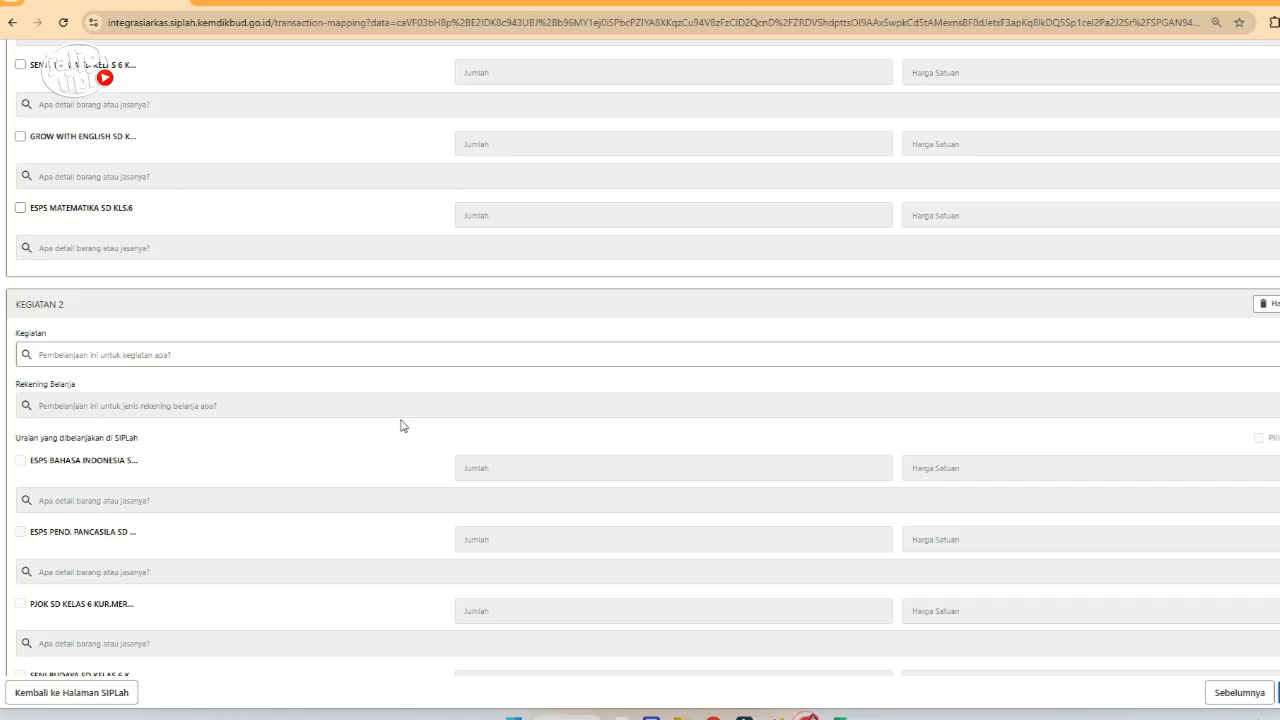
{"action": "left_click", "coordinate": [260, 363]}
{"action": "type", "text": "05.02.03"}
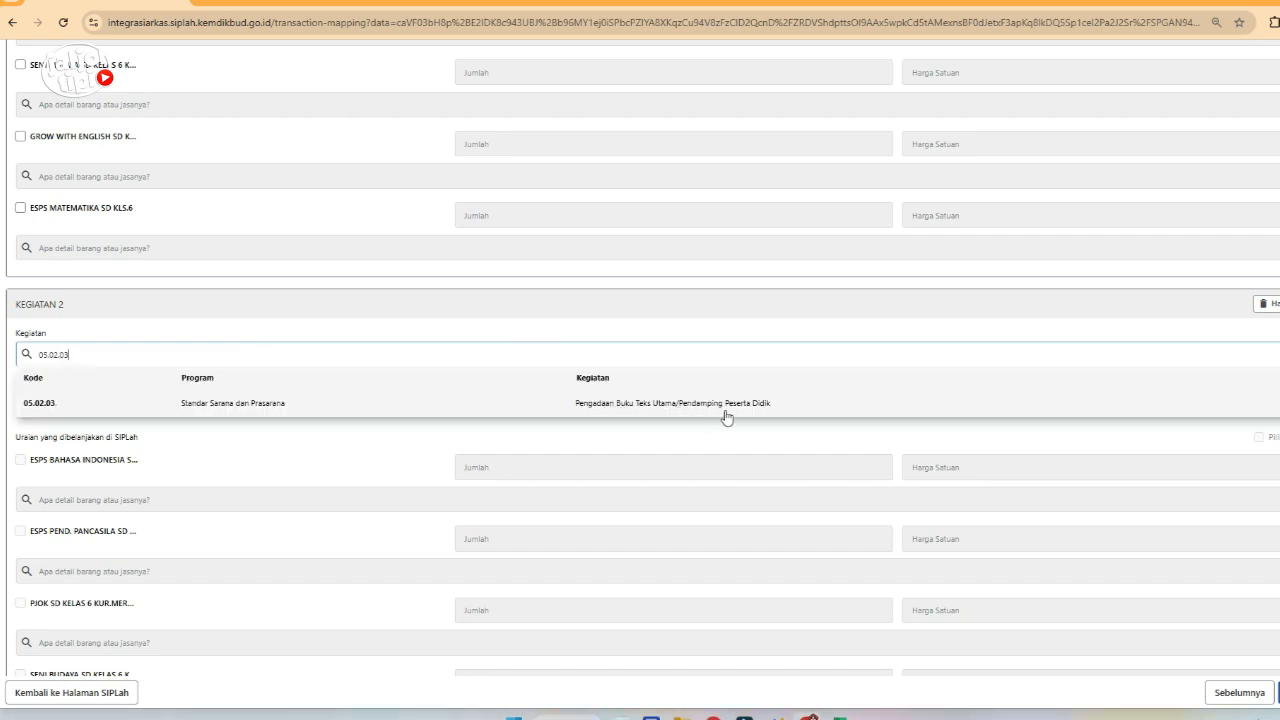
{"action": "left_click", "coordinate": [531, 405]}
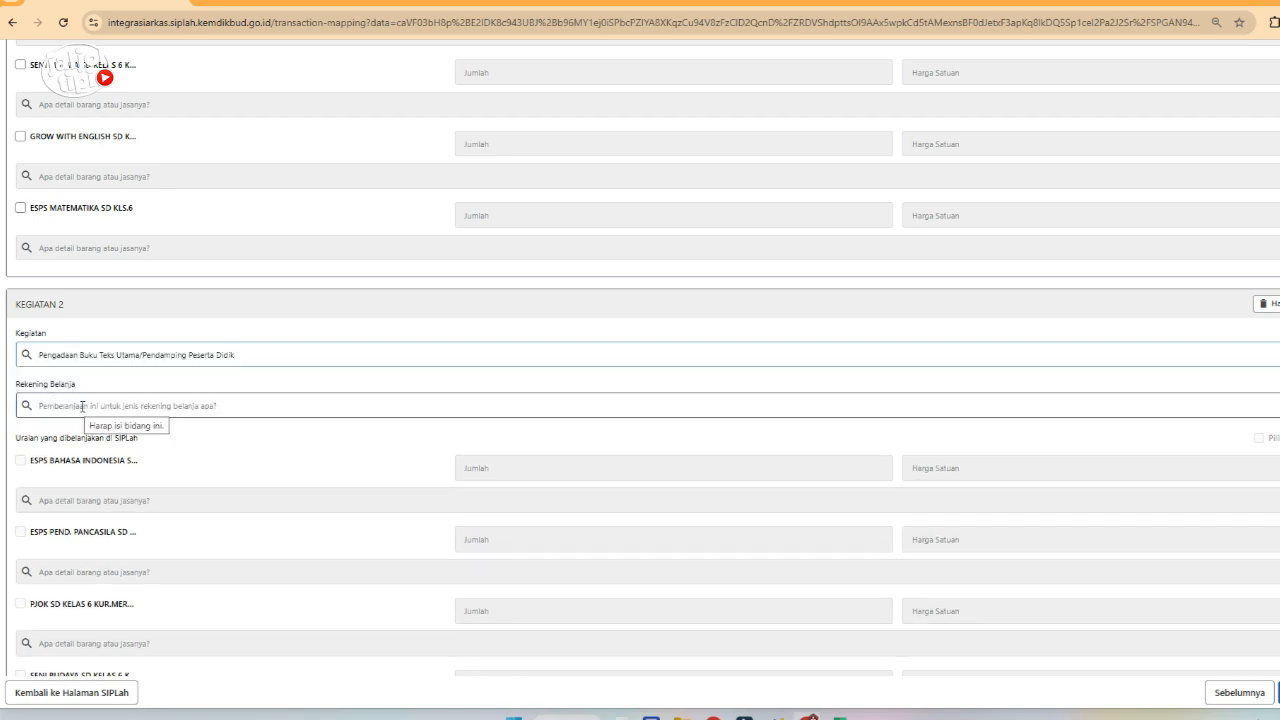
Step: Copy account code 5.2.05.01.01.0005 from the ARKAS worksheet and set it as KEGIATAN 2's Rekening Belanja, Belanja Modal Buku Ilmu Bahasa
{"action": "left_click", "coordinate": [780, 717]}
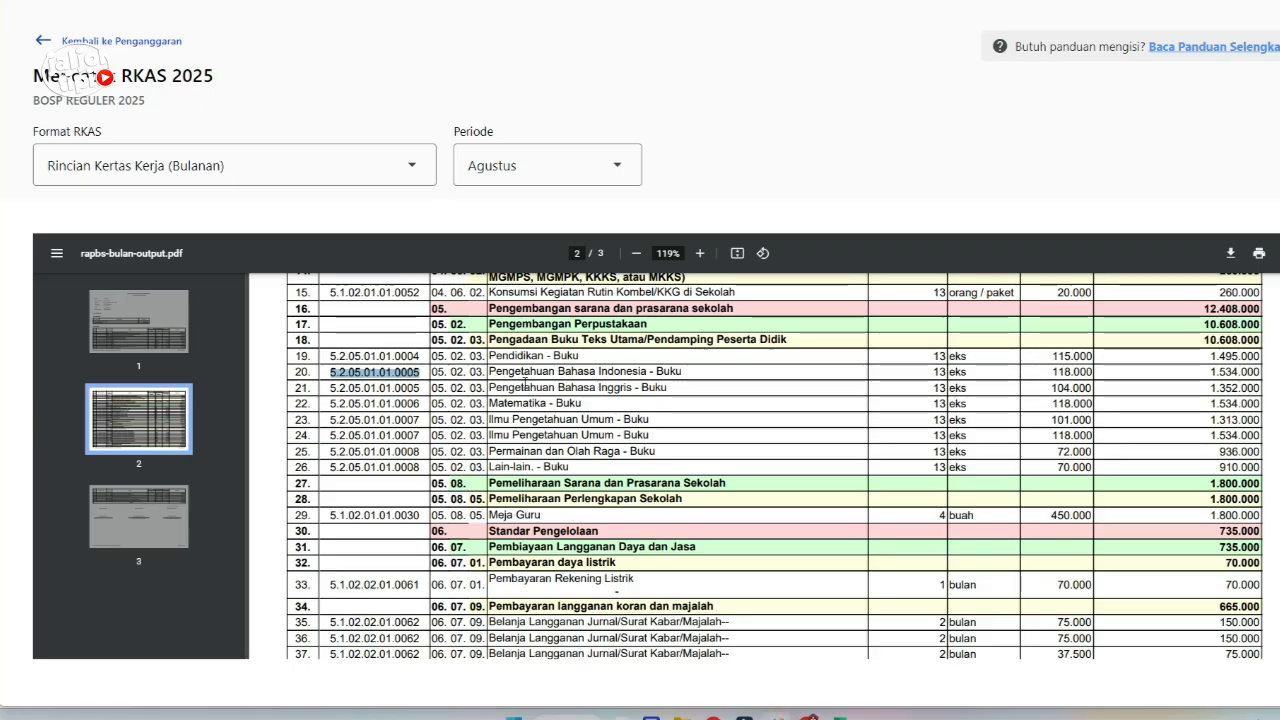
{"action": "left_click_drag", "start_coordinate": [420, 372], "coordinate": [332, 371]}
{"action": "key", "text": "ctrl+c"}
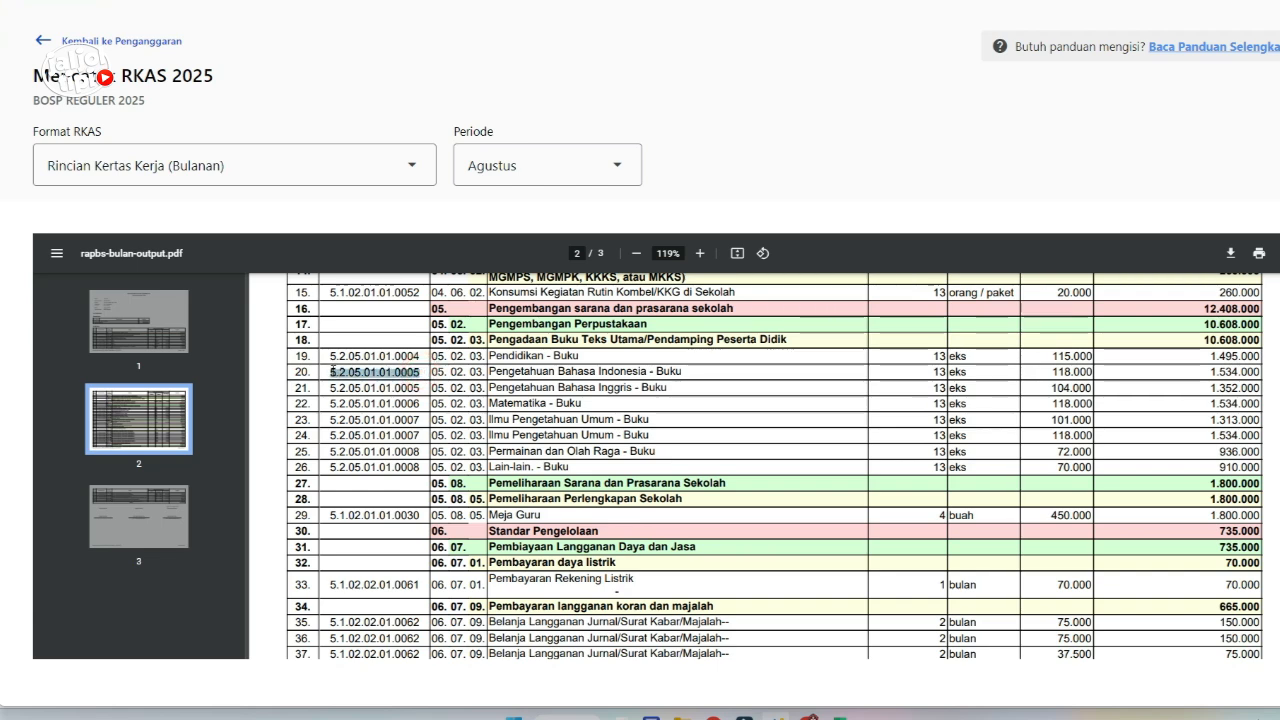
{"action": "left_click", "coordinate": [806, 715]}
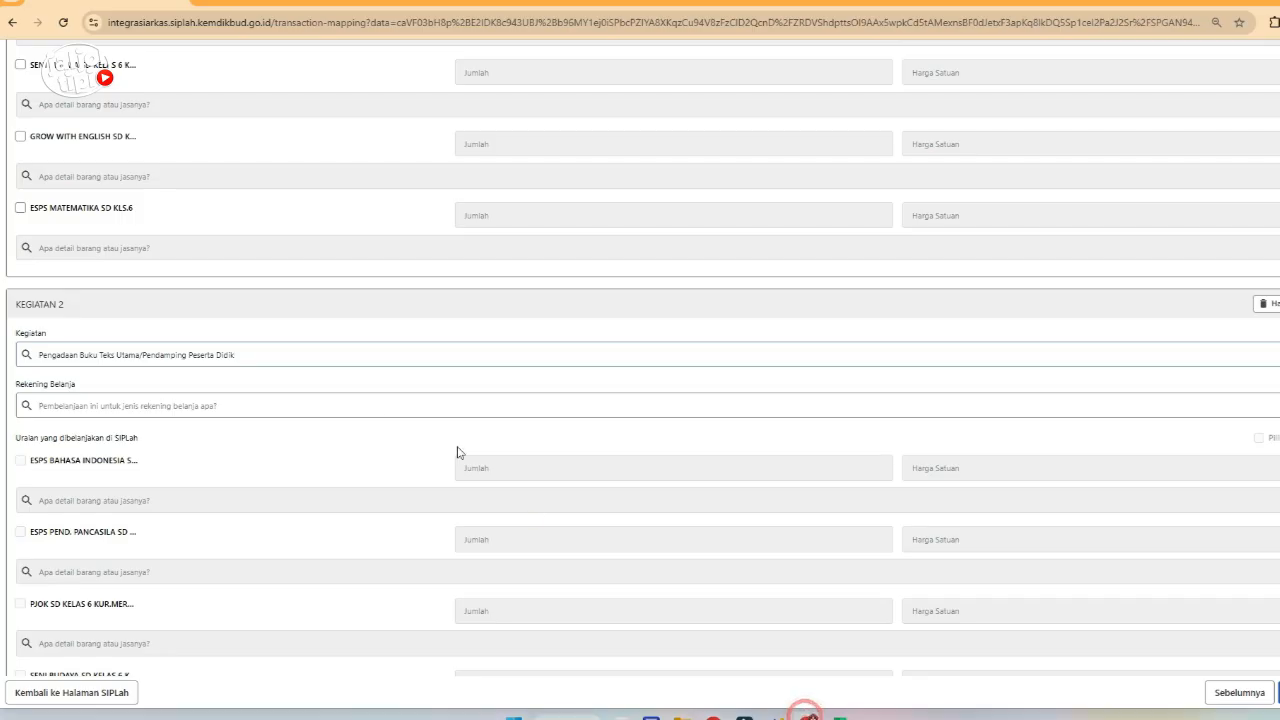
{"action": "left_click", "coordinate": [190, 402]}
{"action": "key", "text": "ctrl+v"}
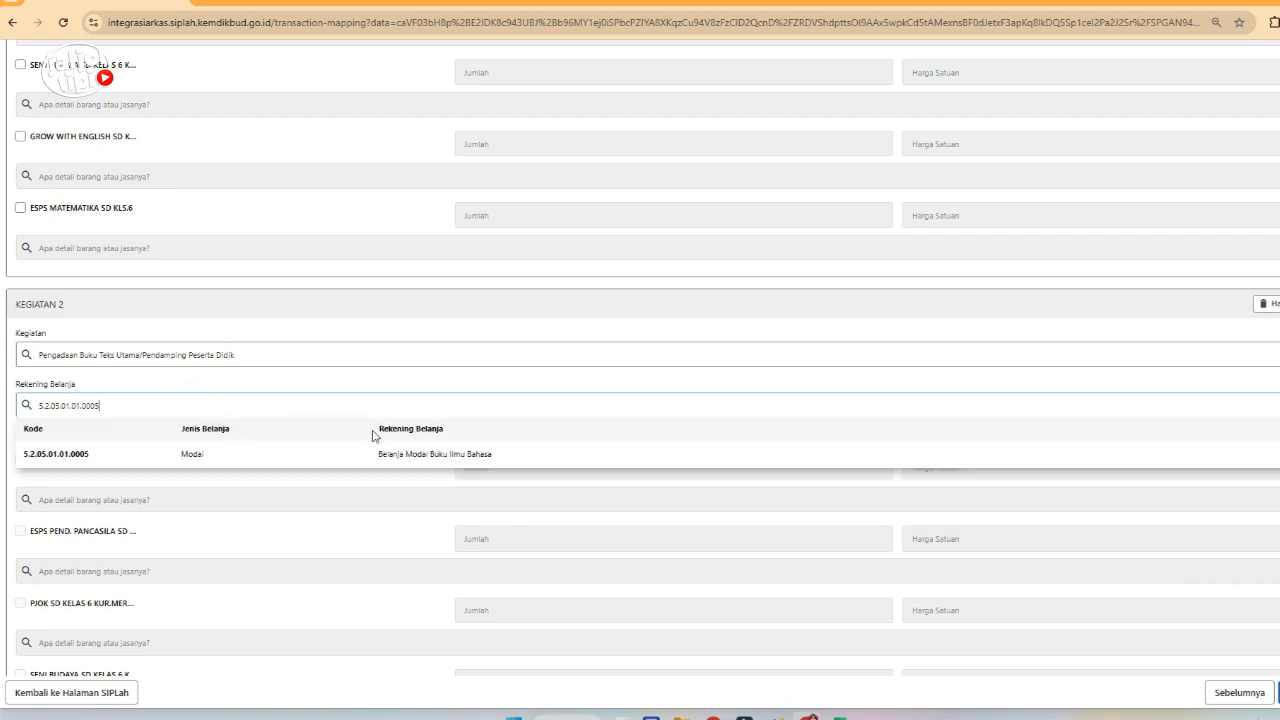
{"action": "left_click", "coordinate": [480, 460]}
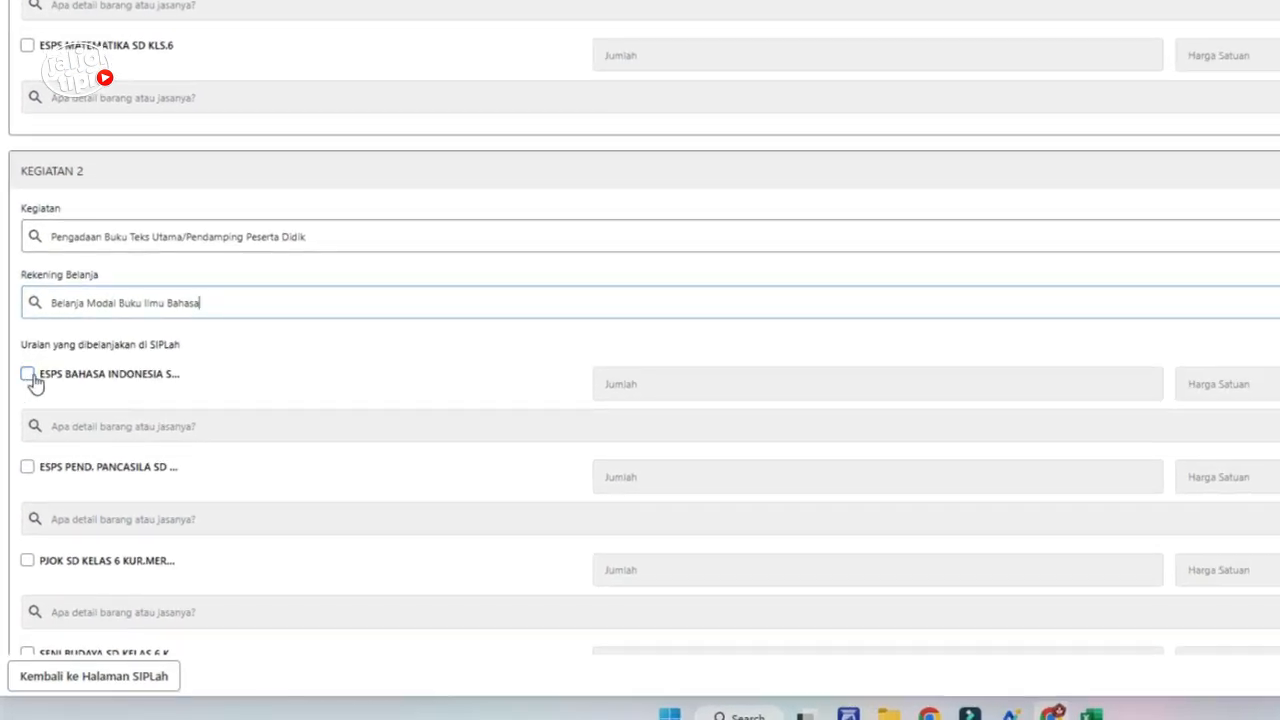
Step: Include ESPS BAHASA INDONESIA in KEGIATAN 2 and check the quantity and unit price of Pengetahuan Bahasa Indonesia - Buku in ARKAS
{"action": "left_click", "coordinate": [28, 378]}
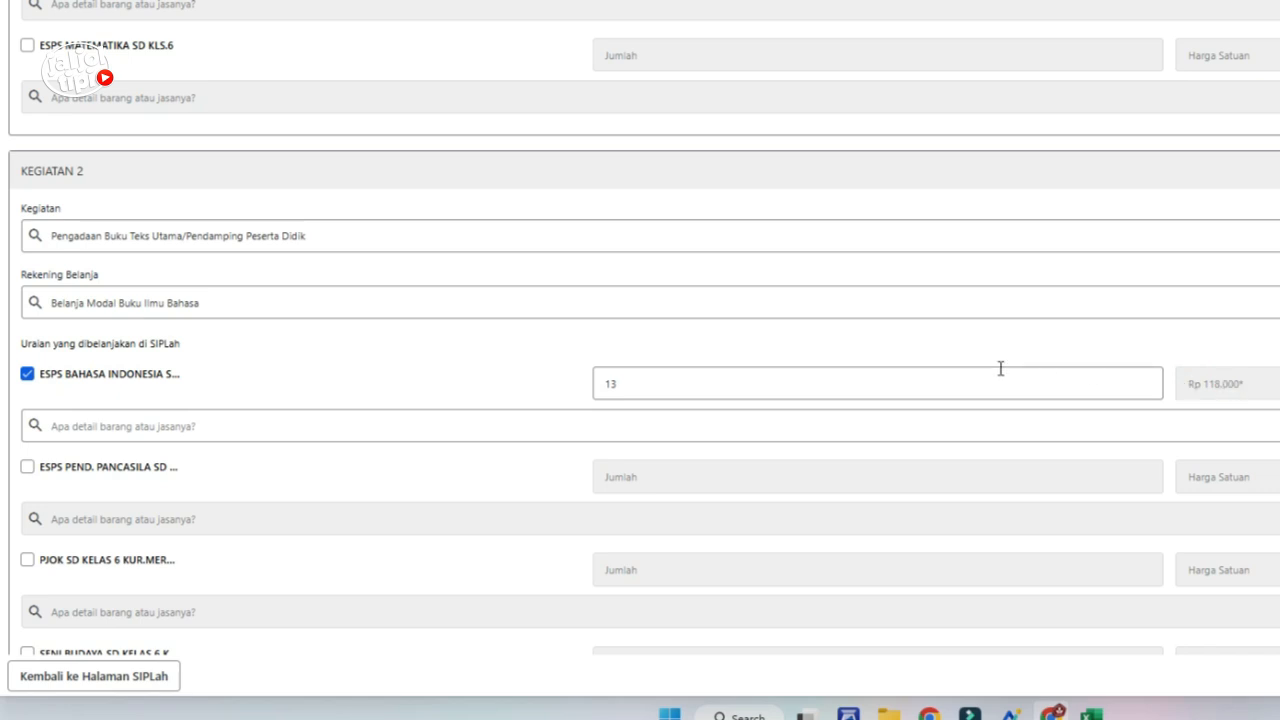
{"action": "left_click", "coordinate": [56, 425]}
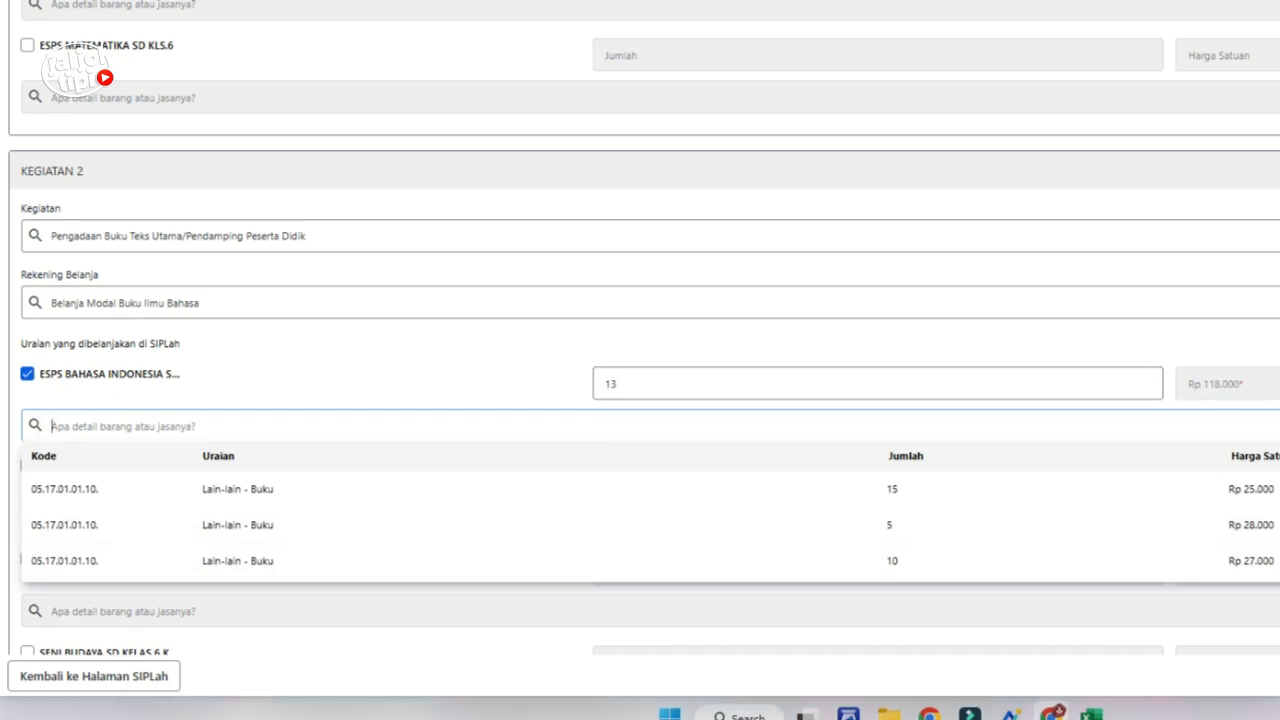
{"action": "left_click", "coordinate": [1011, 713]}
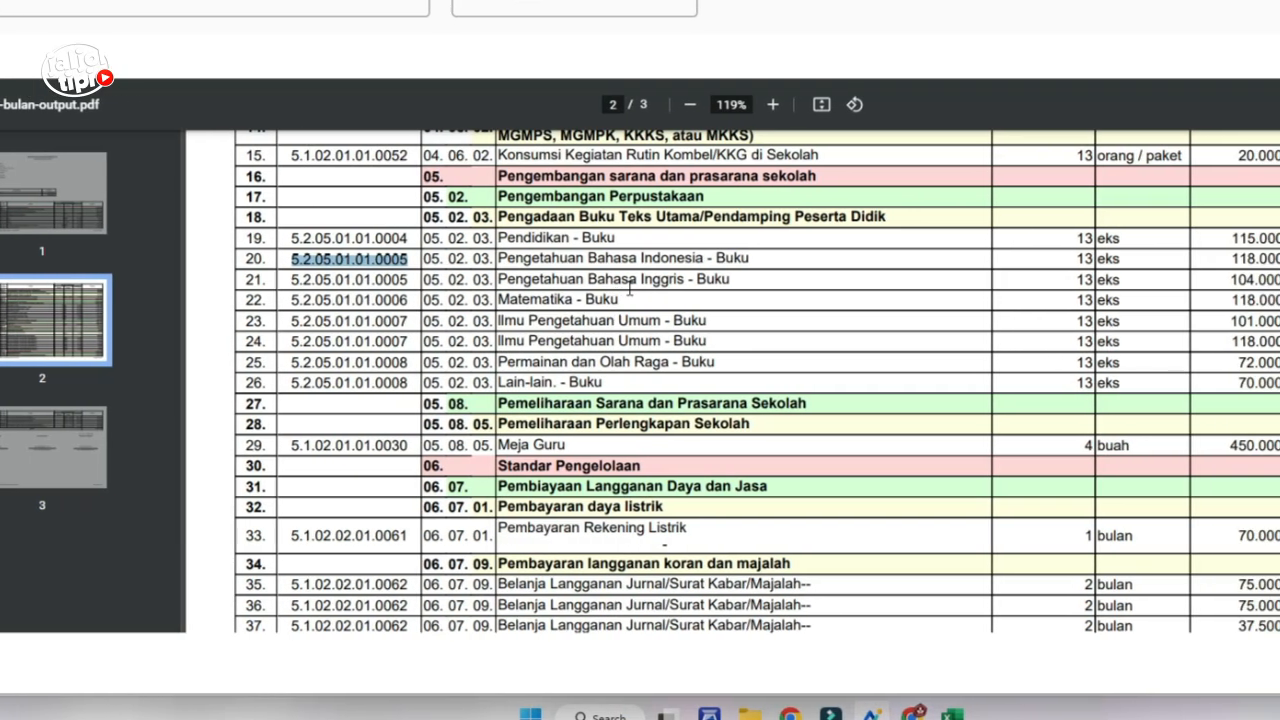
{"action": "left_click_drag", "start_coordinate": [575, 258], "coordinate": [686, 258]}
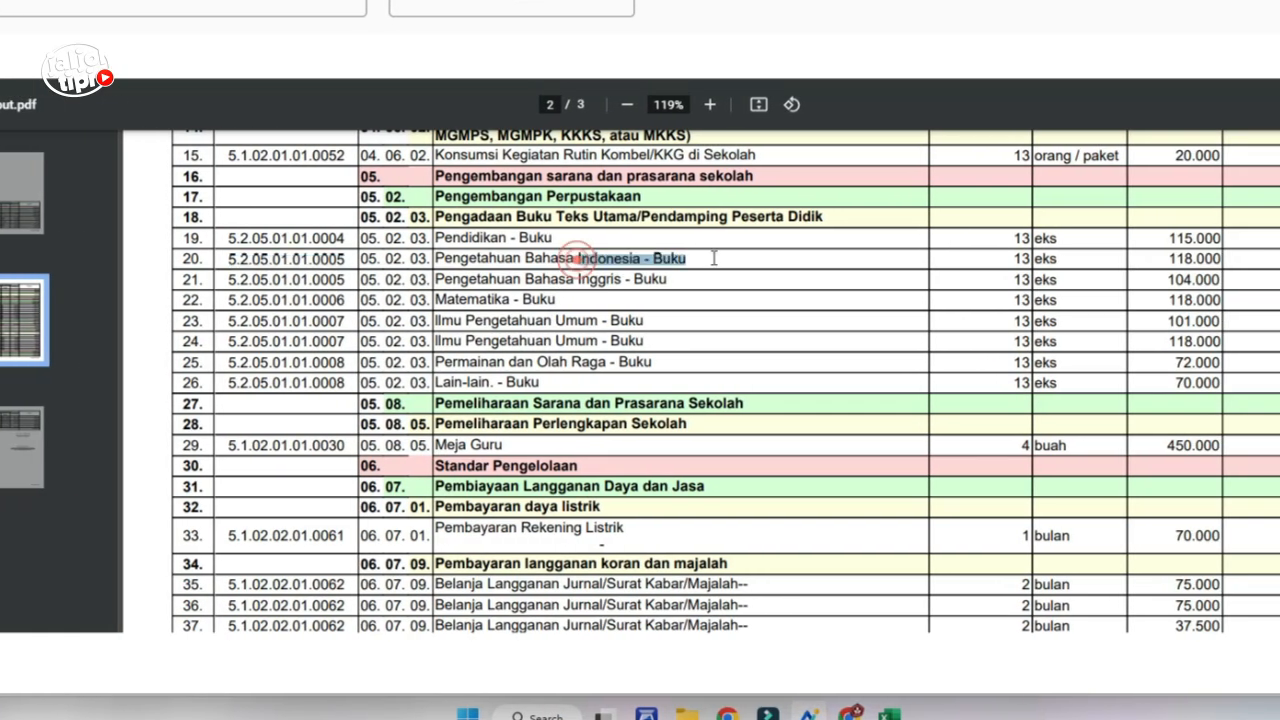
{"action": "left_click", "coordinate": [1018, 258]}
{"action": "left_click", "coordinate": [1193, 259]}
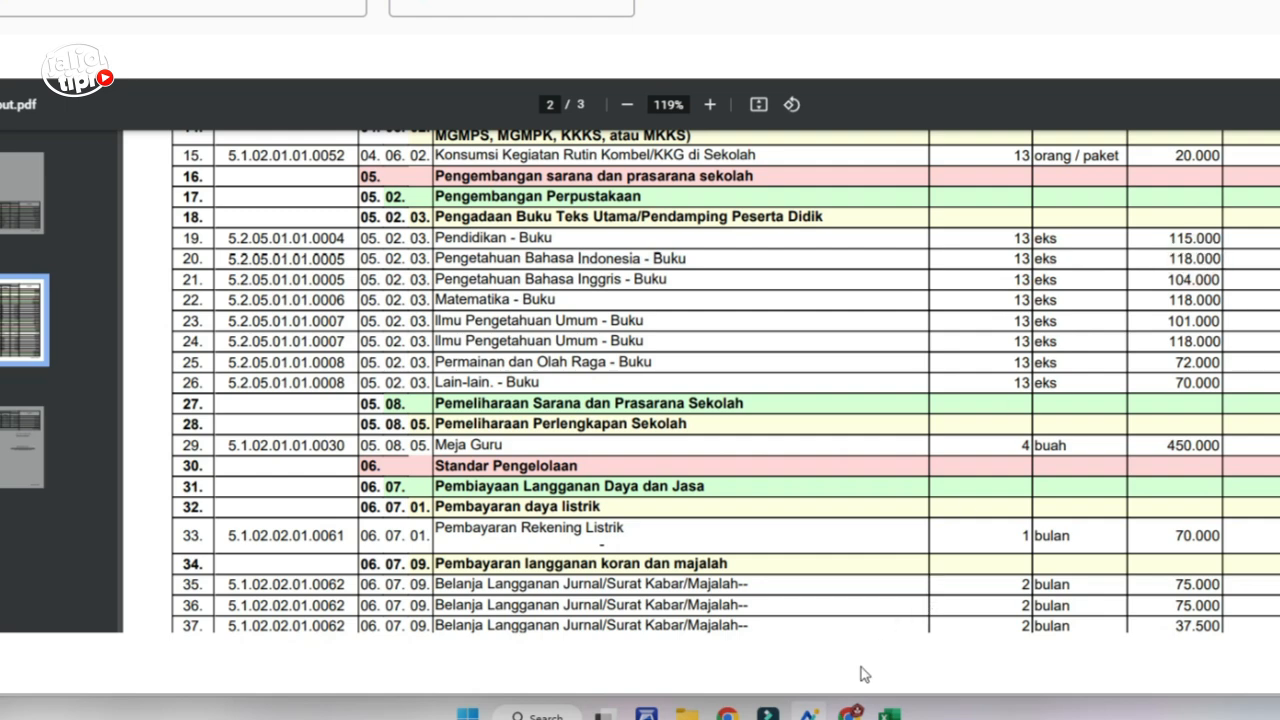
{"action": "left_click", "coordinate": [849, 713]}
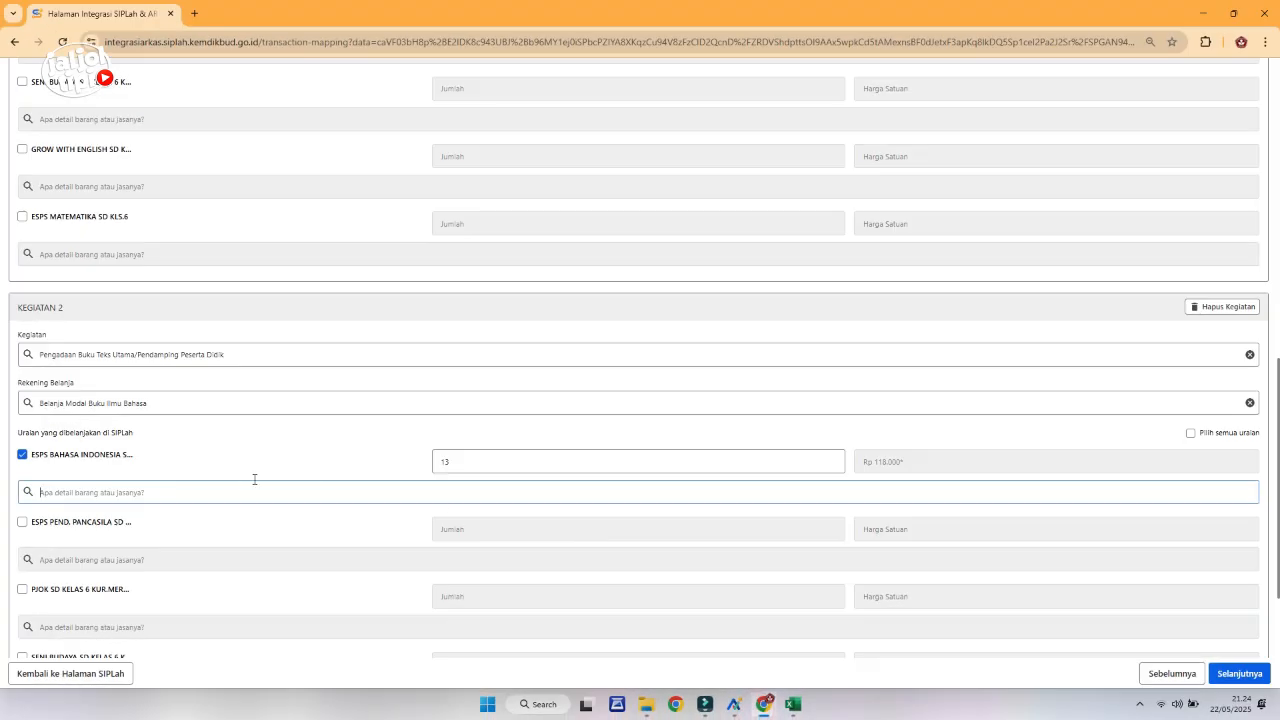
Step: Match ESPS BAHASA INDONESIA to the Pengetahuan Bahasa Indonesia - Buku item with quantity 13 at Rp 118.000
{"action": "left_click", "coordinate": [217, 486]}
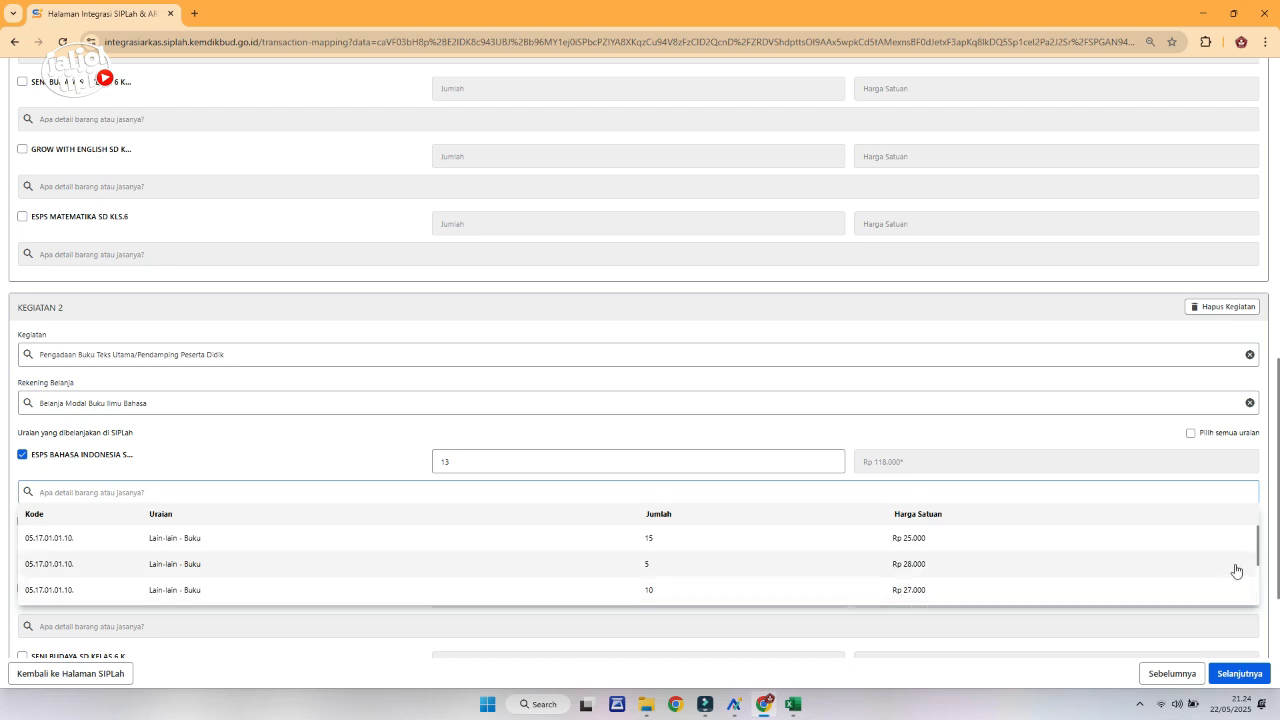
{"action": "left_click_drag", "start_coordinate": [1259, 556], "coordinate": [1266, 598]}
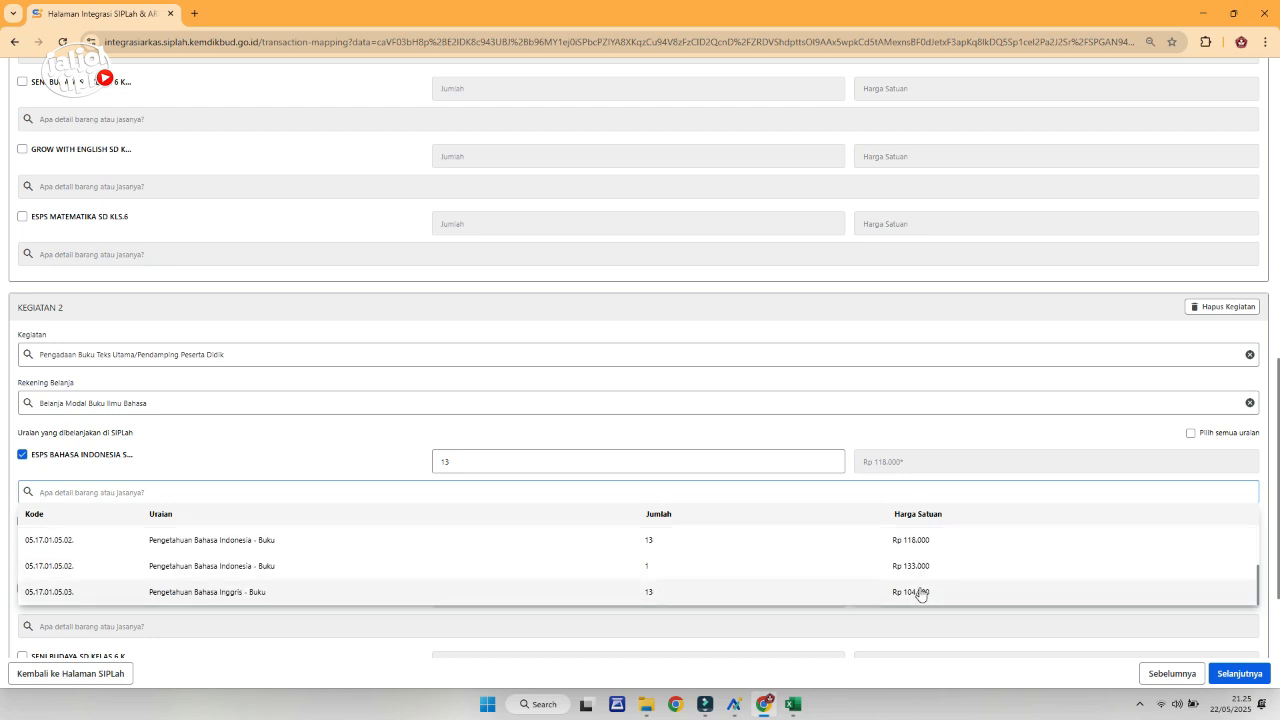
{"action": "left_click", "coordinate": [826, 539]}
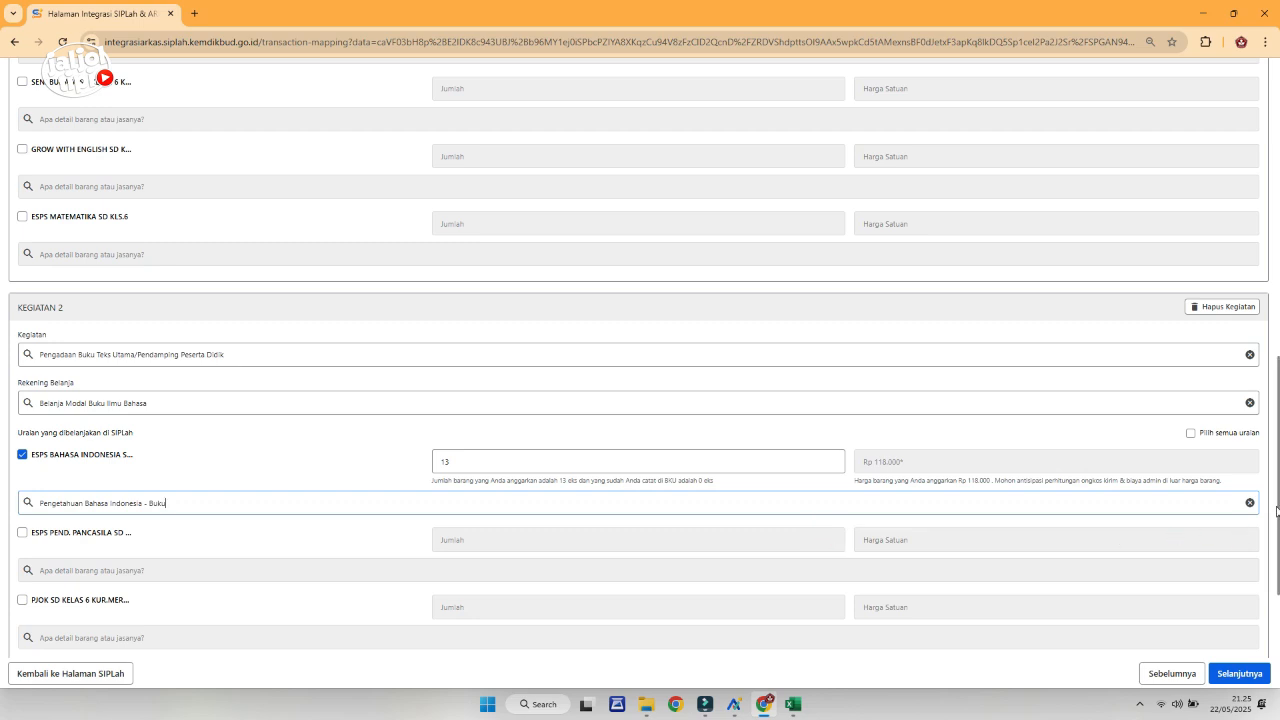
Step: Try including ESPS PEND. PANCASILA in KEGIATAN 2 and compare the book with the entries in the ARKAS worksheet
{"action": "scroll", "coordinate": [727, 478], "scroll_direction": "down", "scroll_amount": 3}
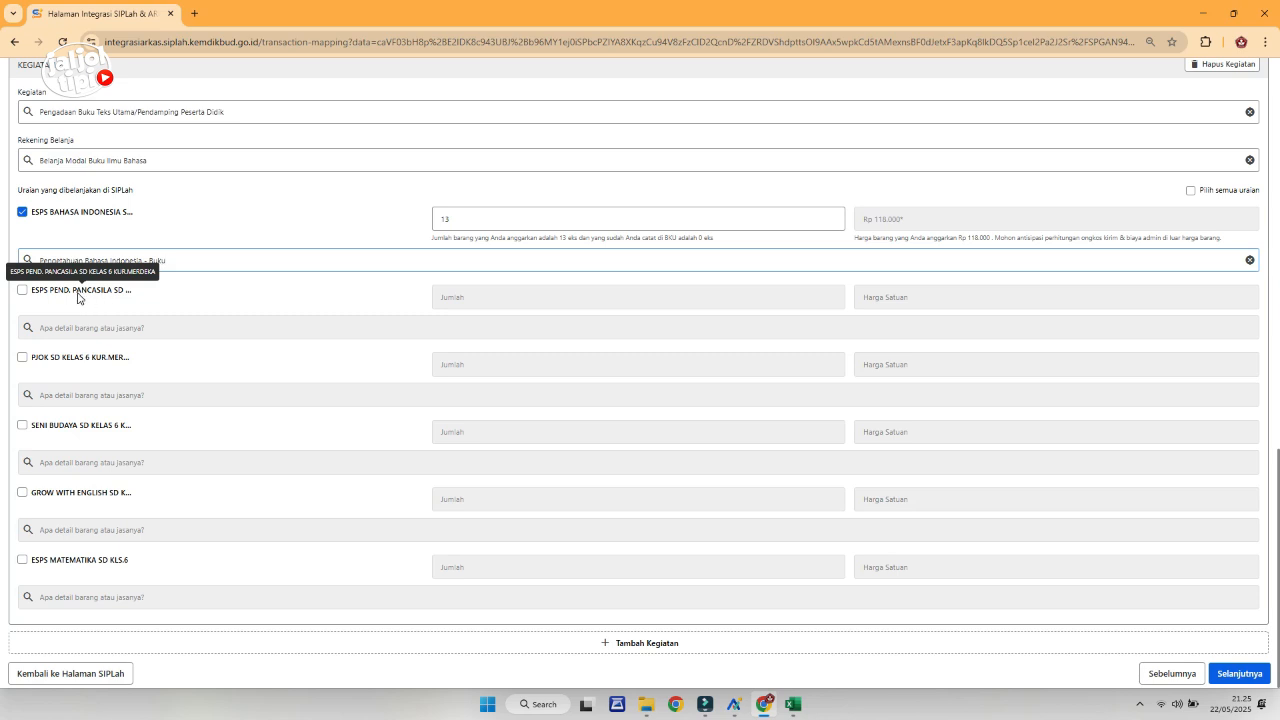
{"action": "left_click", "coordinate": [22, 290]}
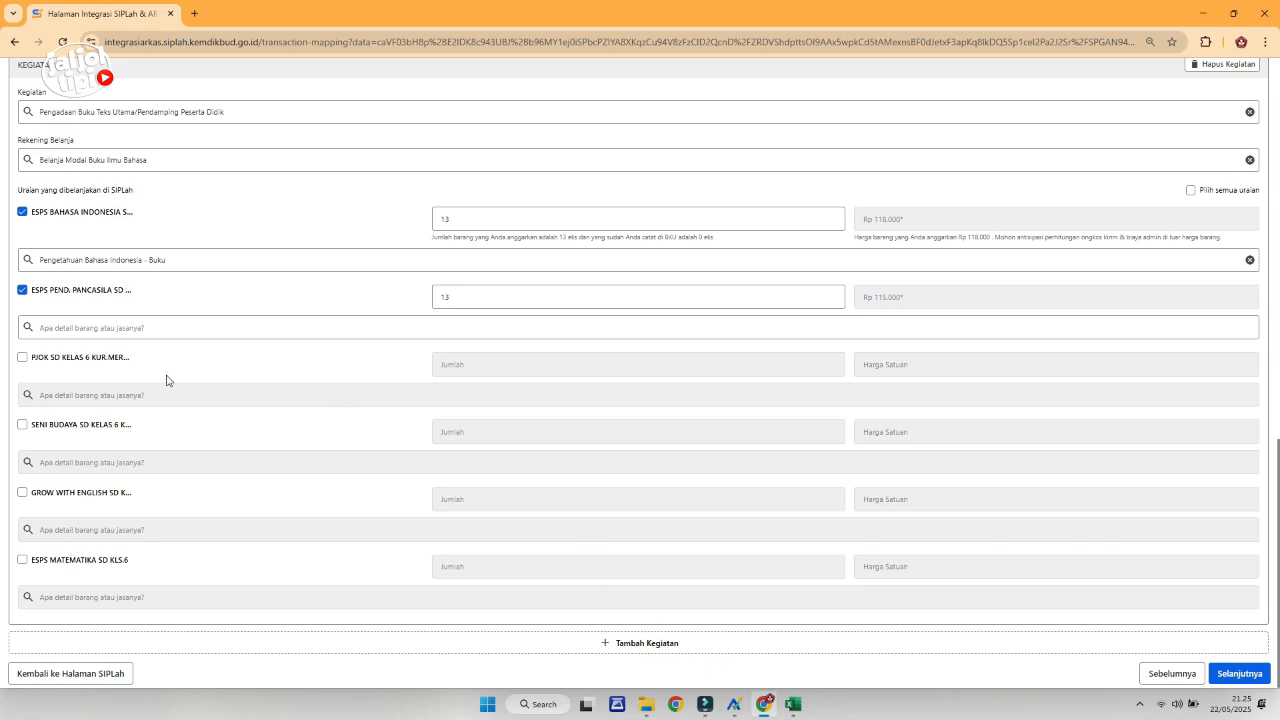
{"action": "left_click", "coordinate": [22, 290]}
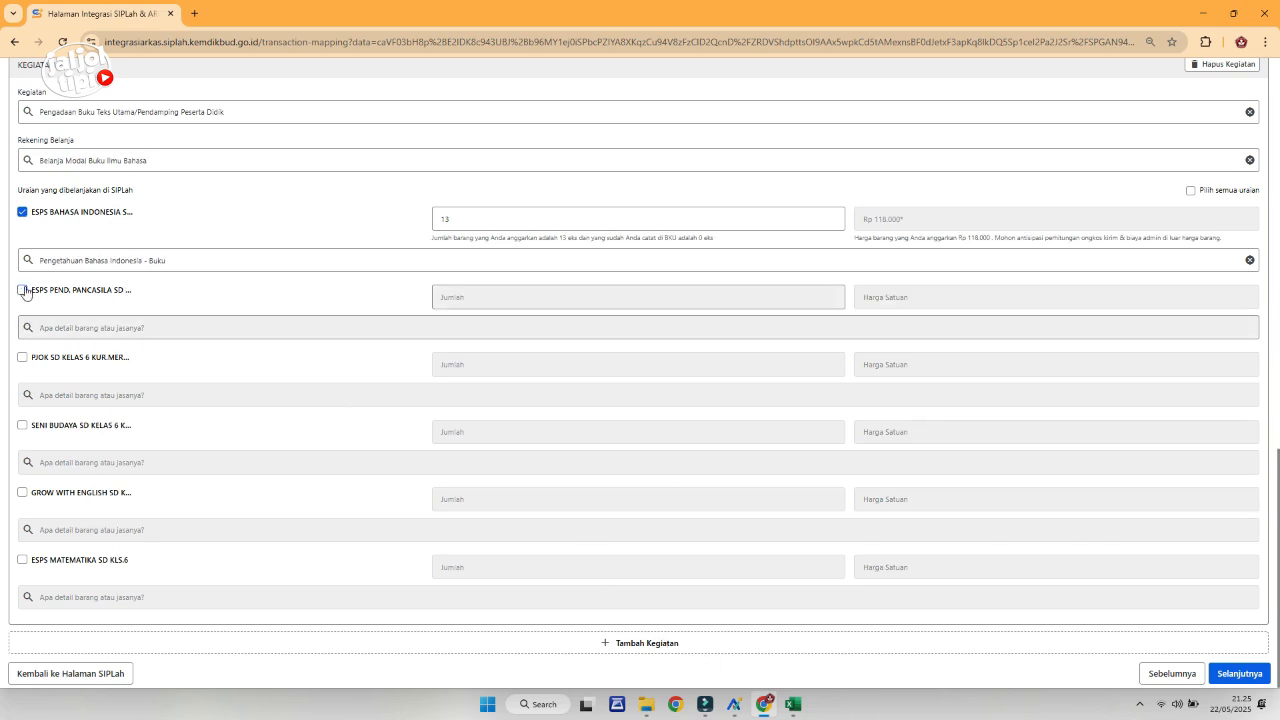
{"action": "left_click", "coordinate": [734, 704]}
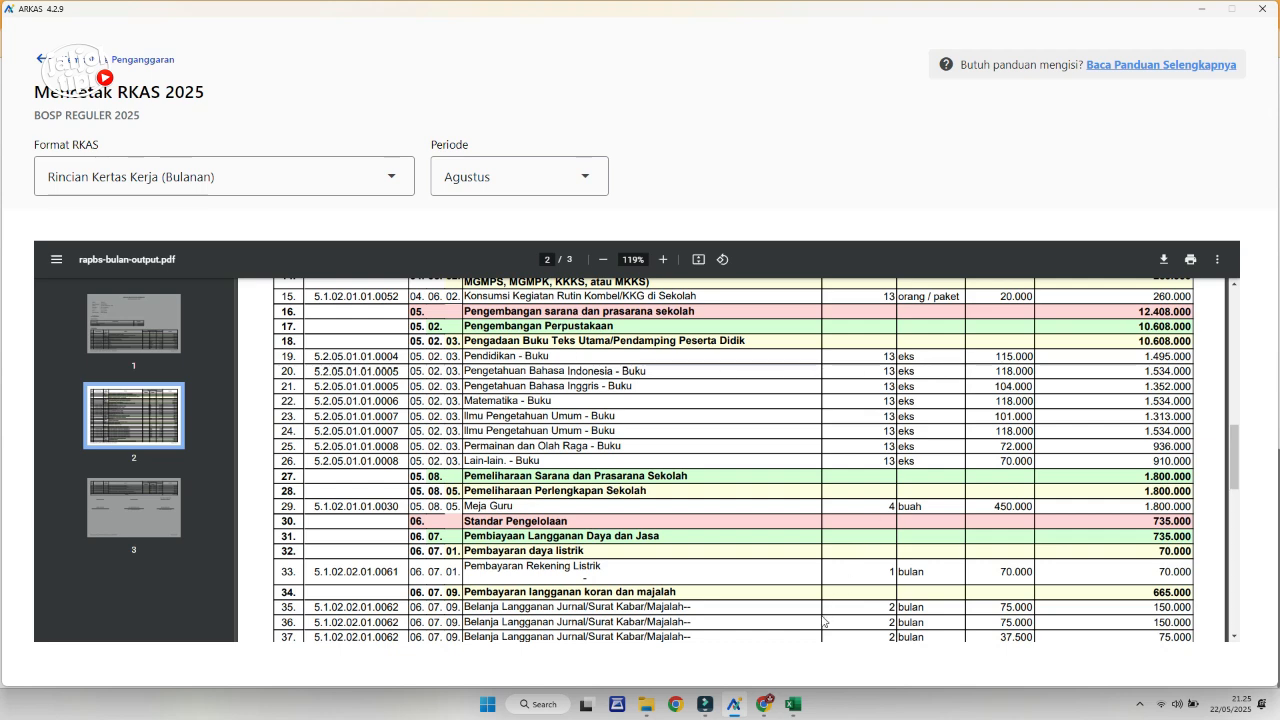
{"action": "left_click", "coordinate": [764, 704]}
{"action": "left_click", "coordinate": [22, 290]}
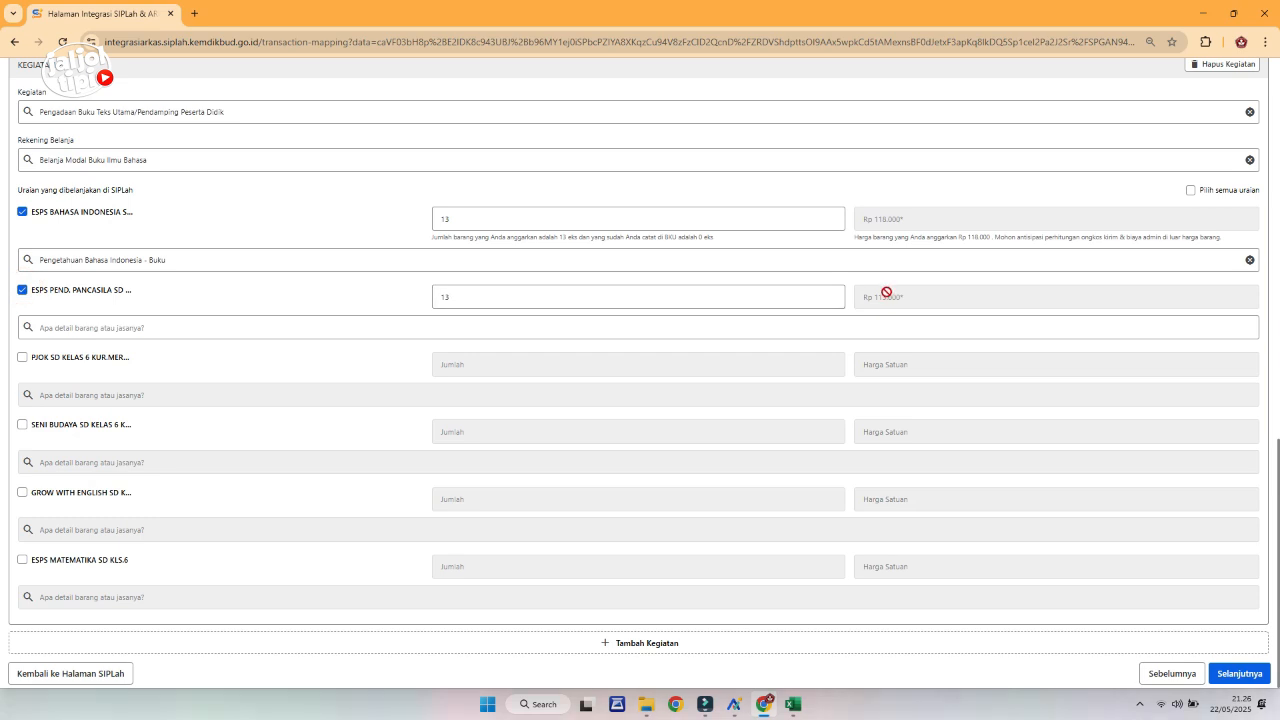
Step: In the ARKAS Agustus worksheet, copy account code 5.2.05.01.01.0004 of Pendidikan - Buku and return to the SIPLah mapping page
{"action": "left_click", "coordinate": [737, 703]}
{"action": "left_click_drag", "start_coordinate": [398, 357], "coordinate": [313, 357]}
{"action": "key", "text": "ctrl+c"}
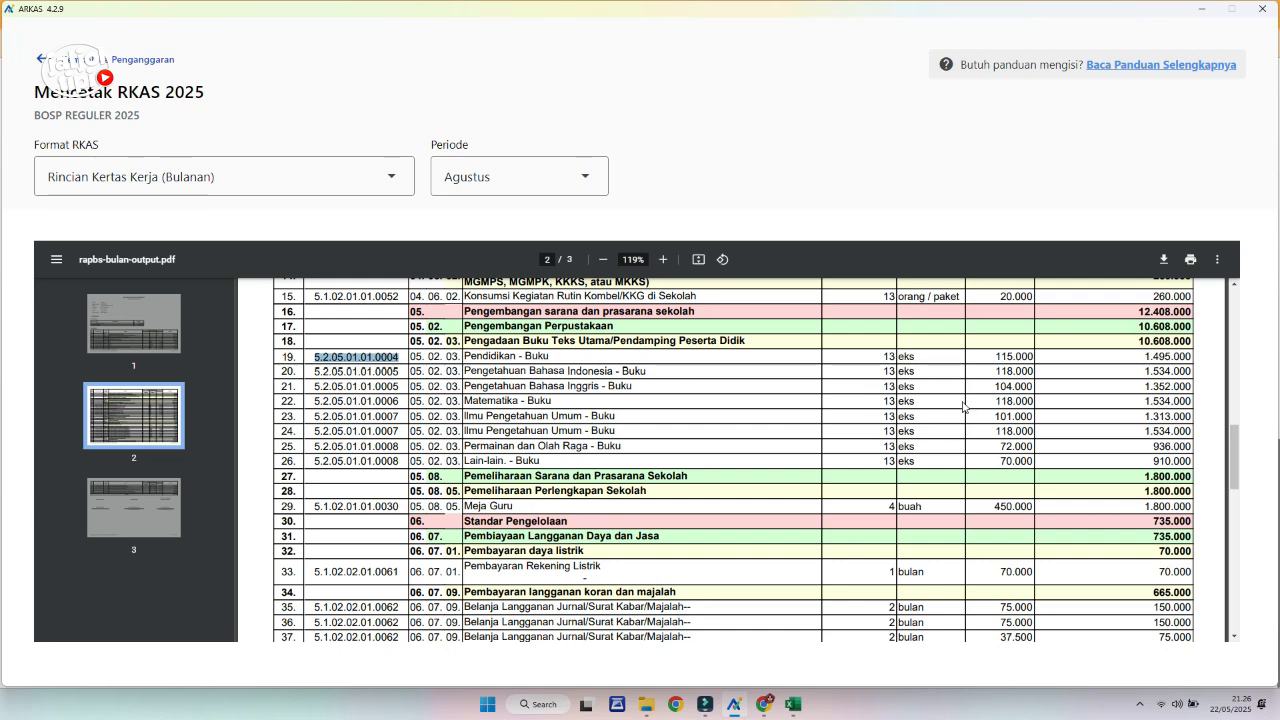
{"action": "left_click", "coordinate": [764, 703]}
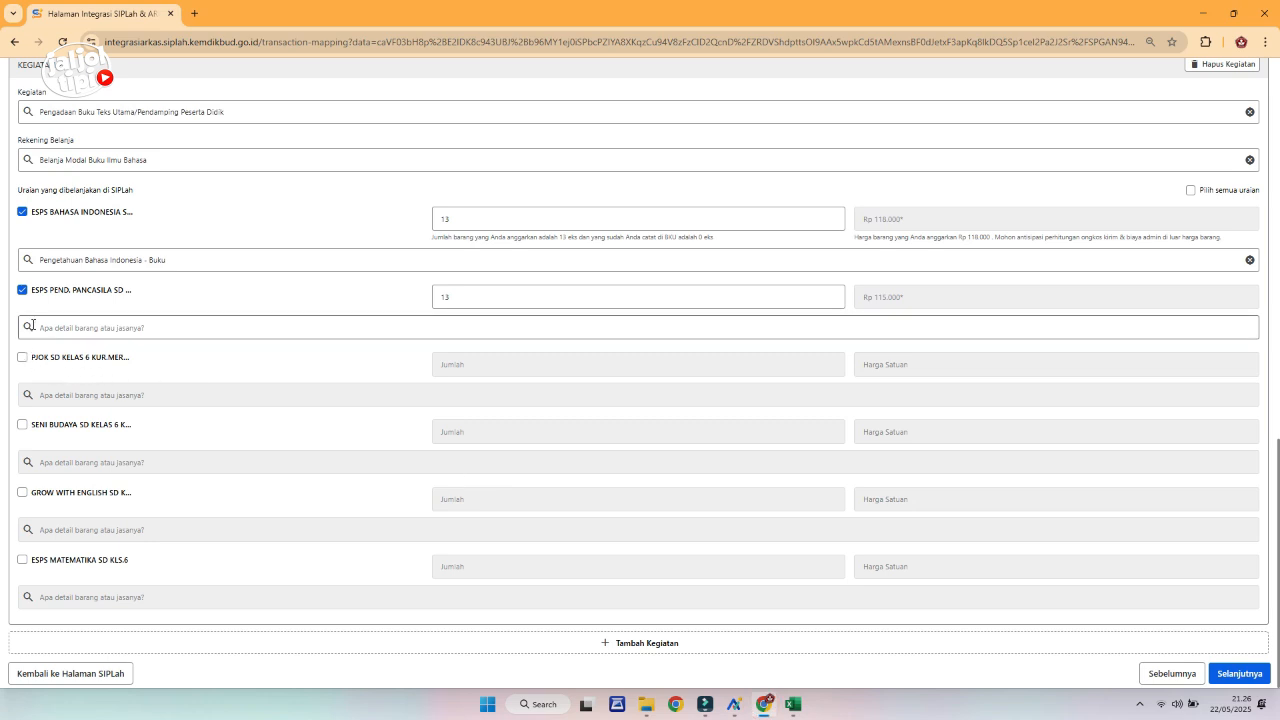
Step: Exclude ESPS PEND. PANCASILA from KEGIATAN 2 and add KEGIATAN 3 for Pengadaan Buku Teks Utama/Pendamping Peserta Didik
{"action": "left_click", "coordinate": [22, 291]}
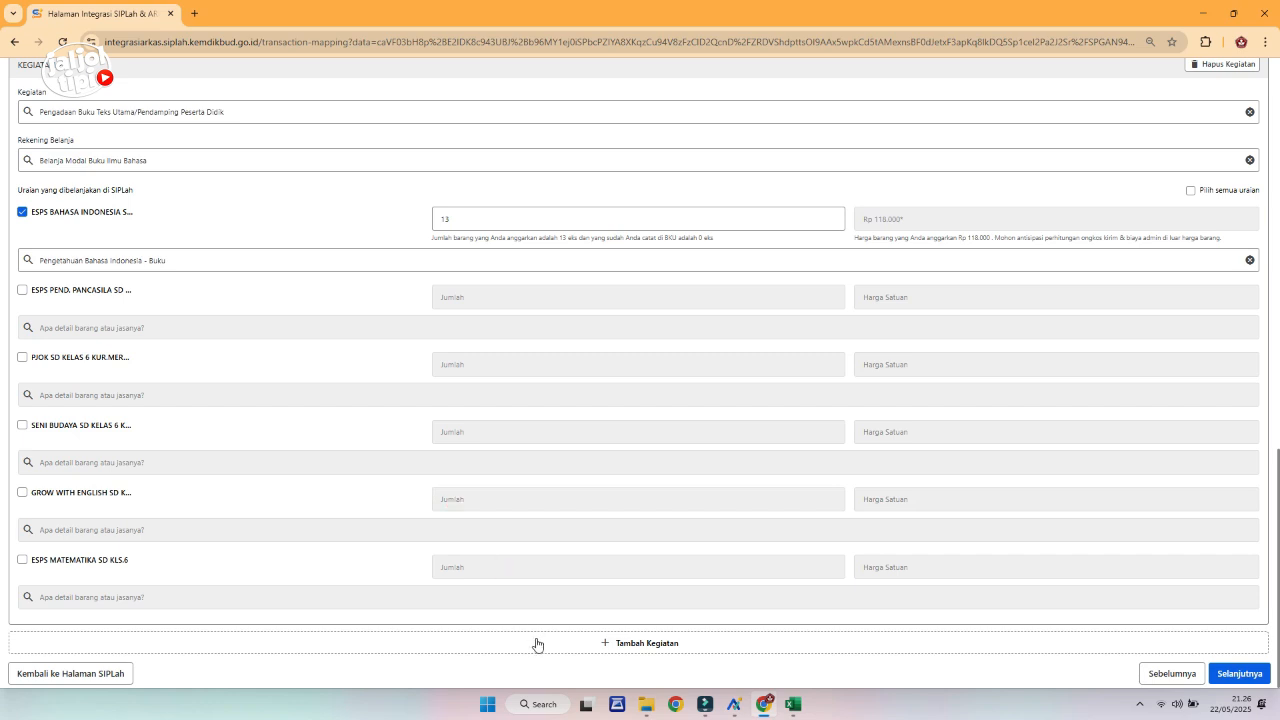
{"action": "left_click", "coordinate": [670, 646]}
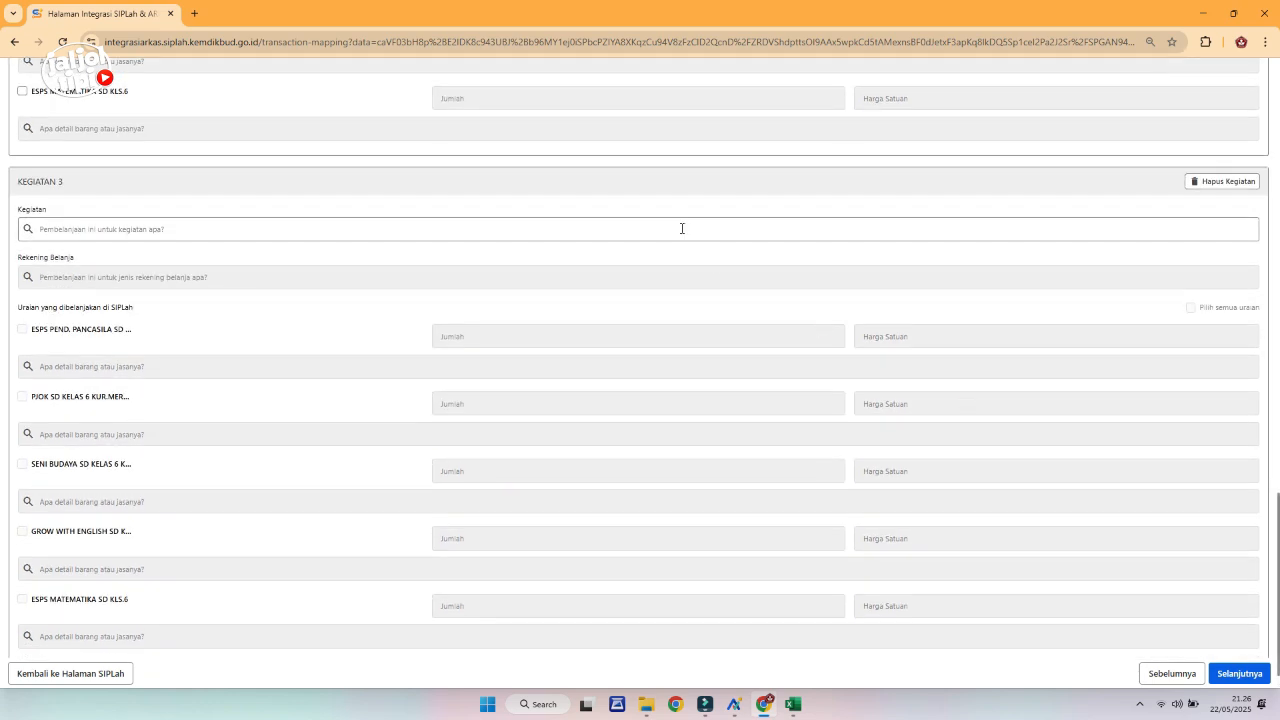
{"action": "left_click", "coordinate": [682, 228]}
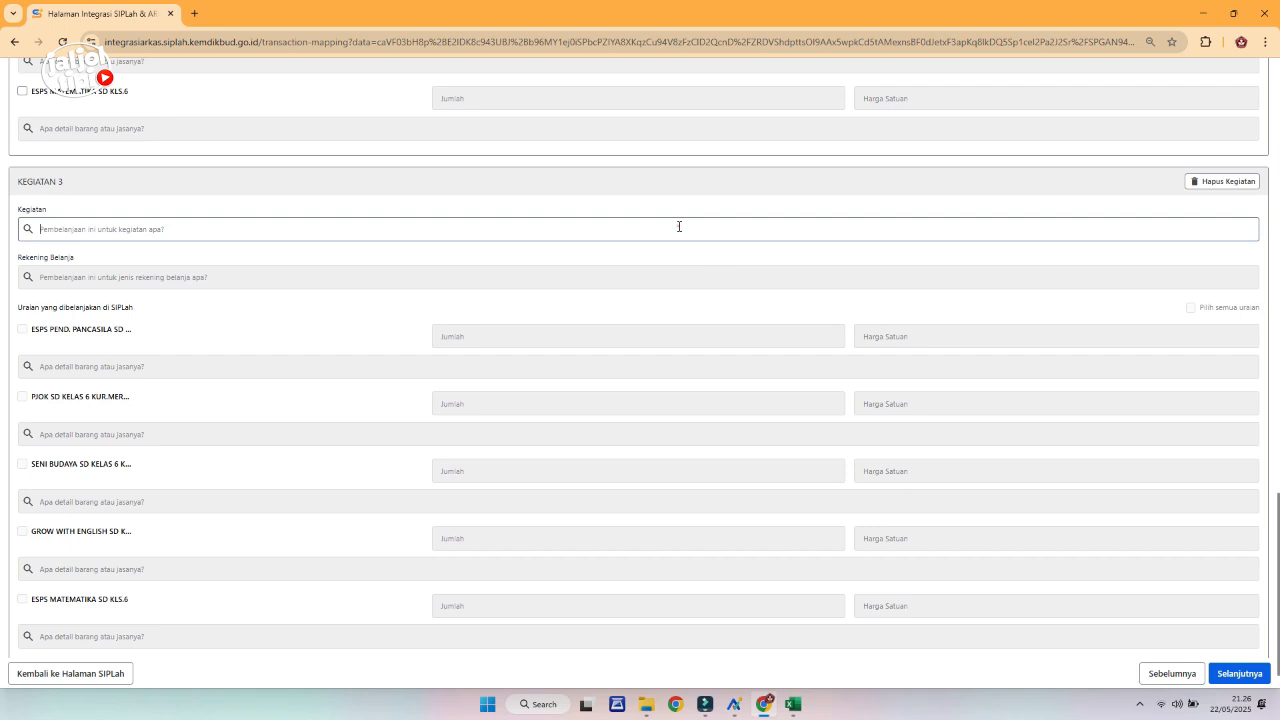
{"action": "type", "text": "05.02.01"}
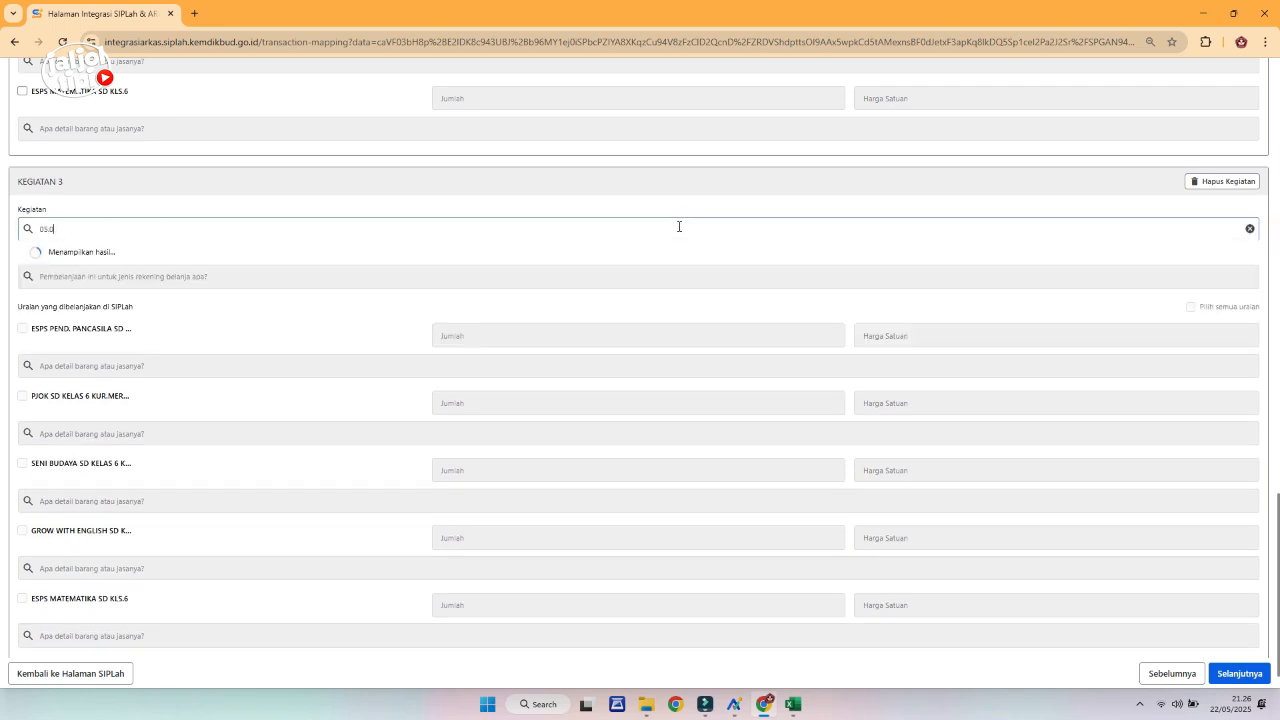
{"action": "left_click", "coordinate": [748, 277]}
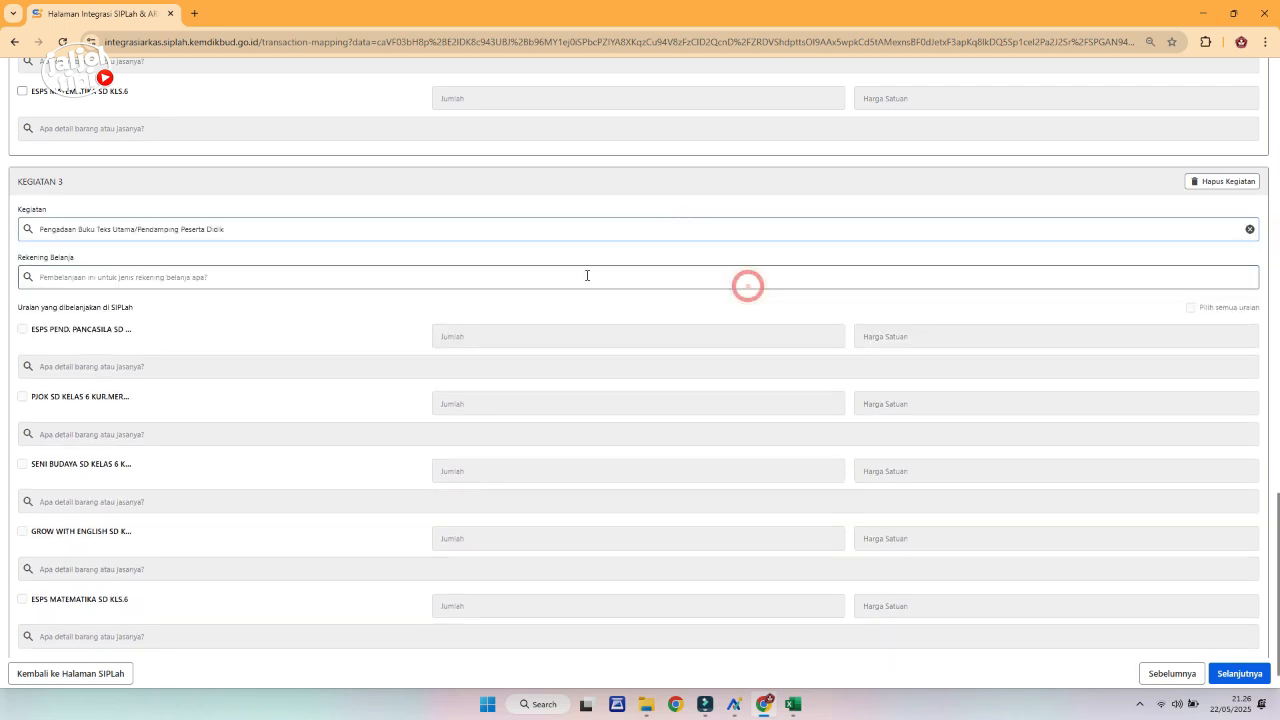
Step: Set the Rekening Belanja of KEGIATAN 3 to 5.2.05.01.01.0004, Belanja Modal Buku Ilmu Sosial, checking the code in ARKAS
{"action": "left_click", "coordinate": [733, 704]}
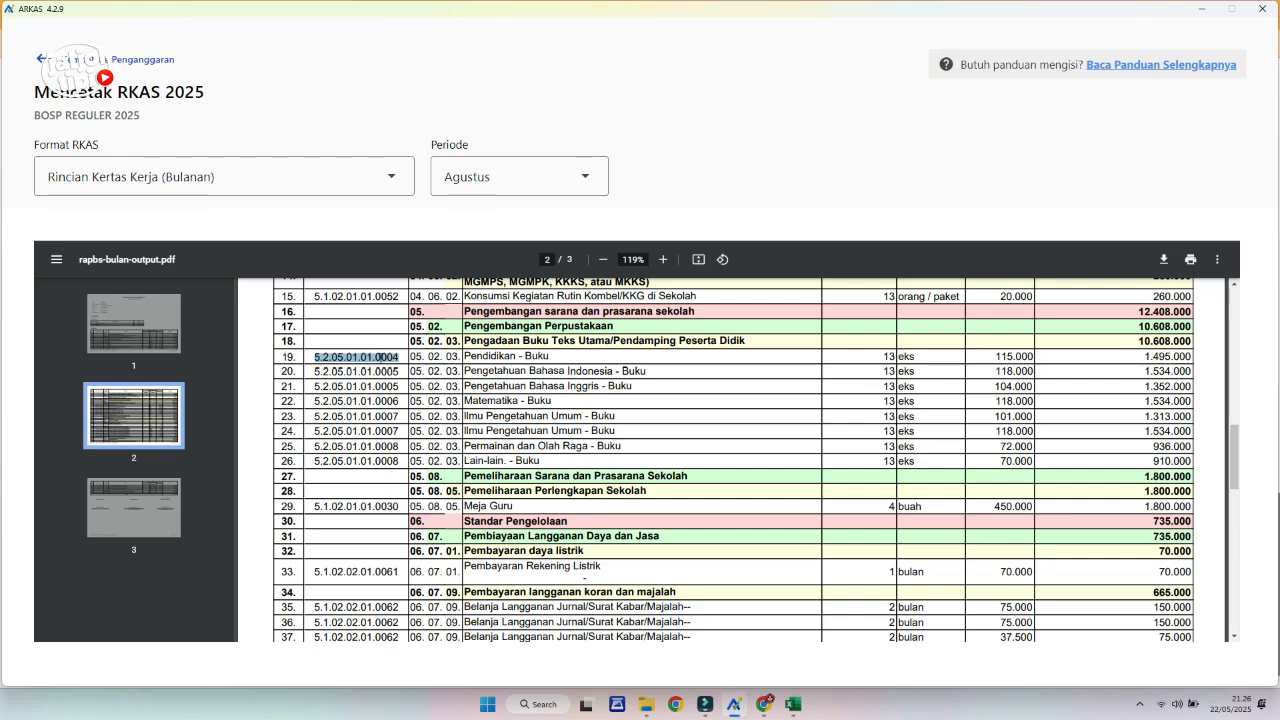
{"action": "left_click", "coordinate": [763, 704]}
{"action": "key", "text": "ctrl+v"}
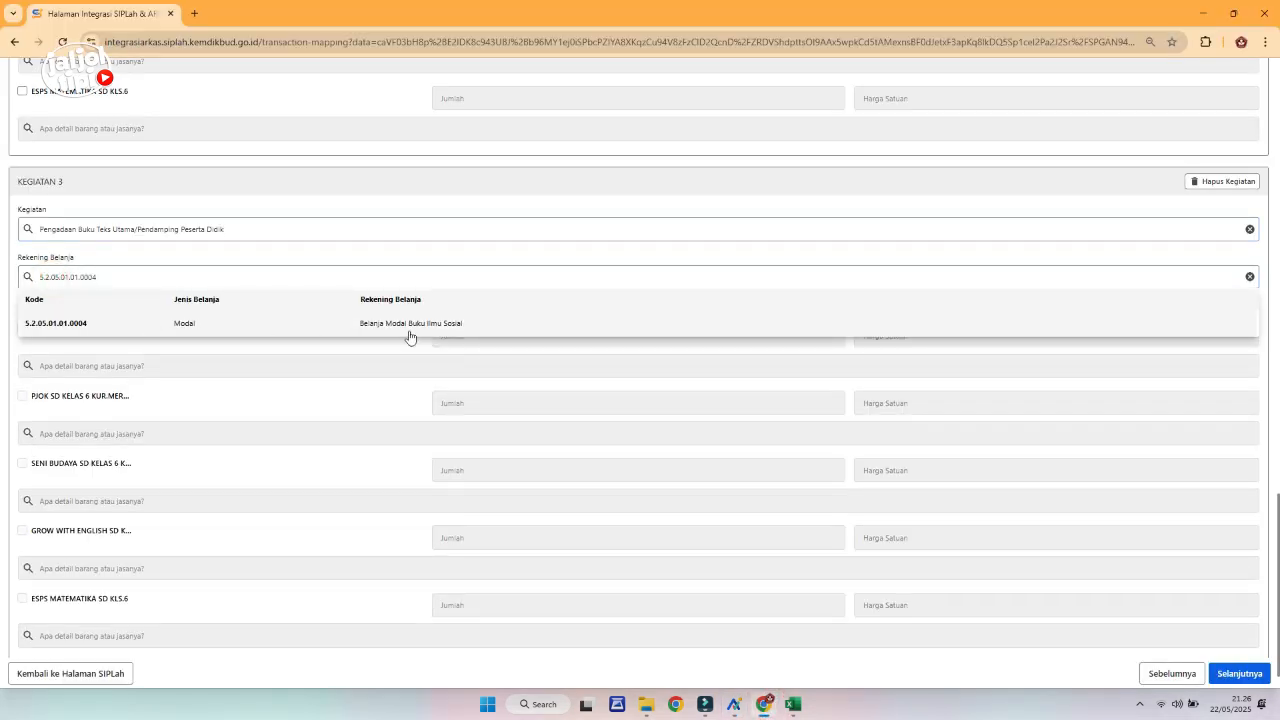
{"action": "left_click", "coordinate": [341, 324]}
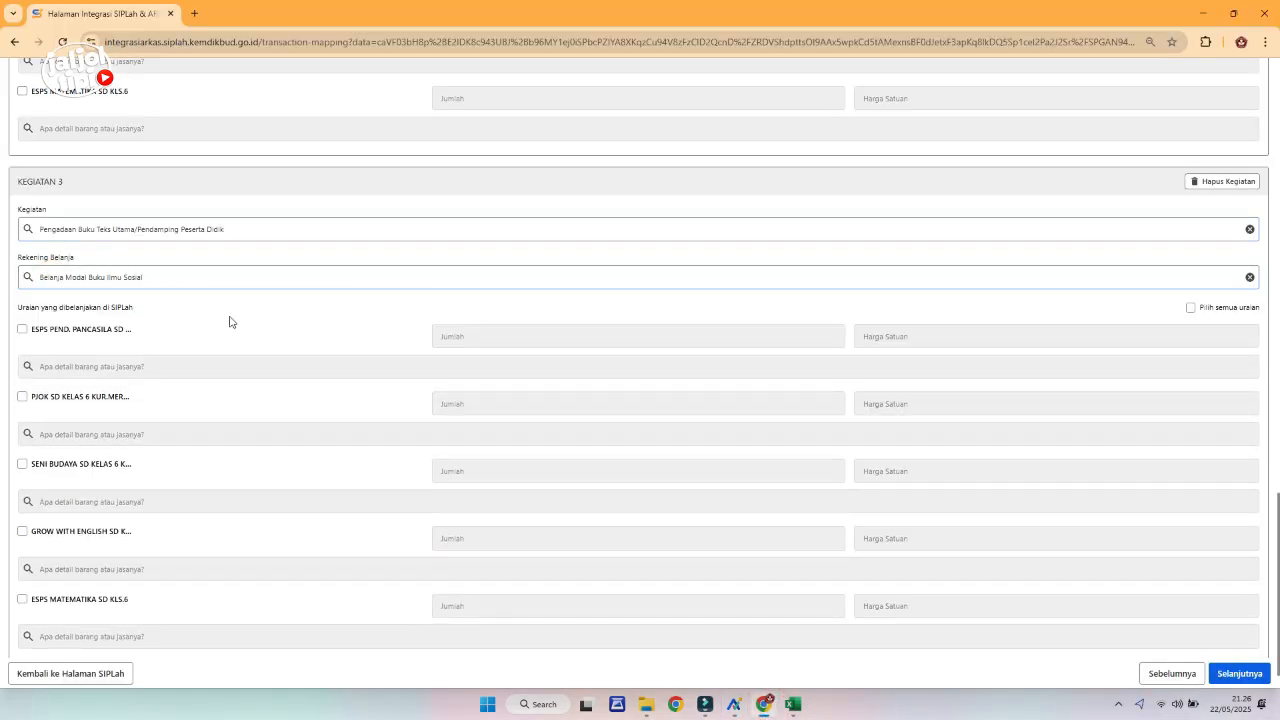
Step: Include ESPS PEND. PANCASILA in KEGIATAN 3 and match it to Pendidikan - Buku with quantity 13 at Rp 115.000
{"action": "left_click", "coordinate": [21, 330]}
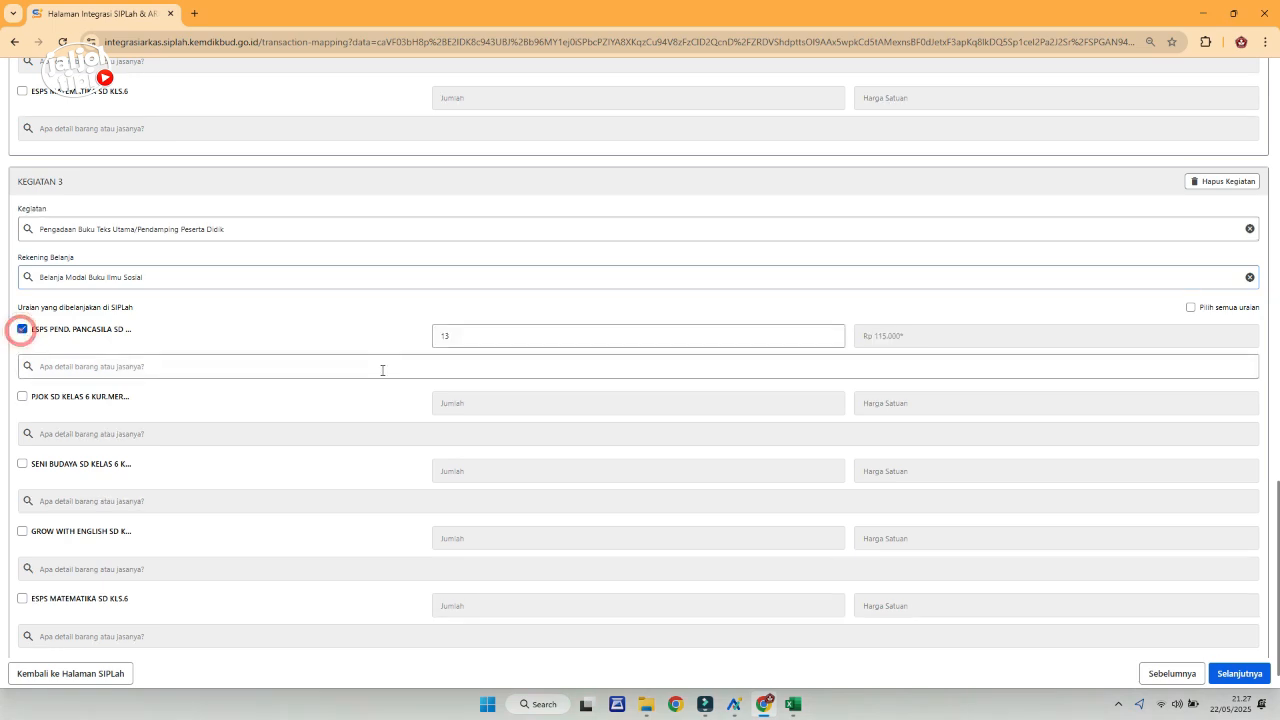
{"action": "left_click", "coordinate": [832, 358]}
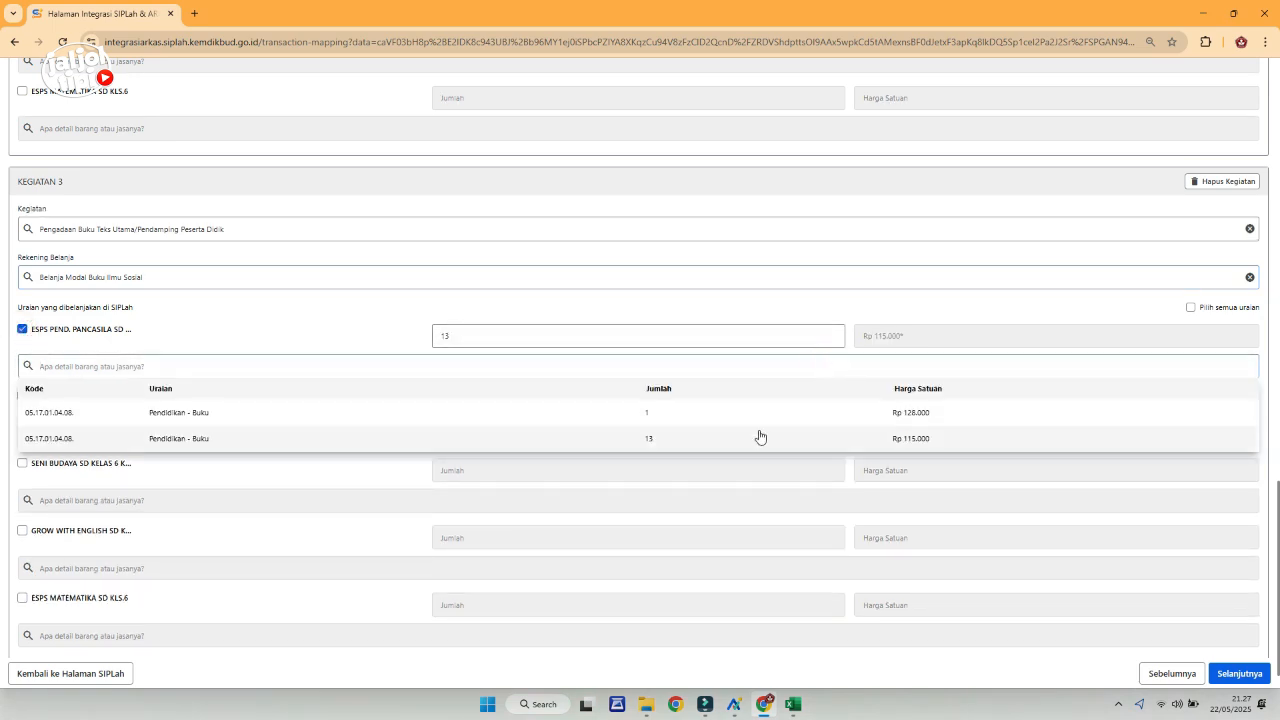
{"action": "left_click", "coordinate": [895, 440]}
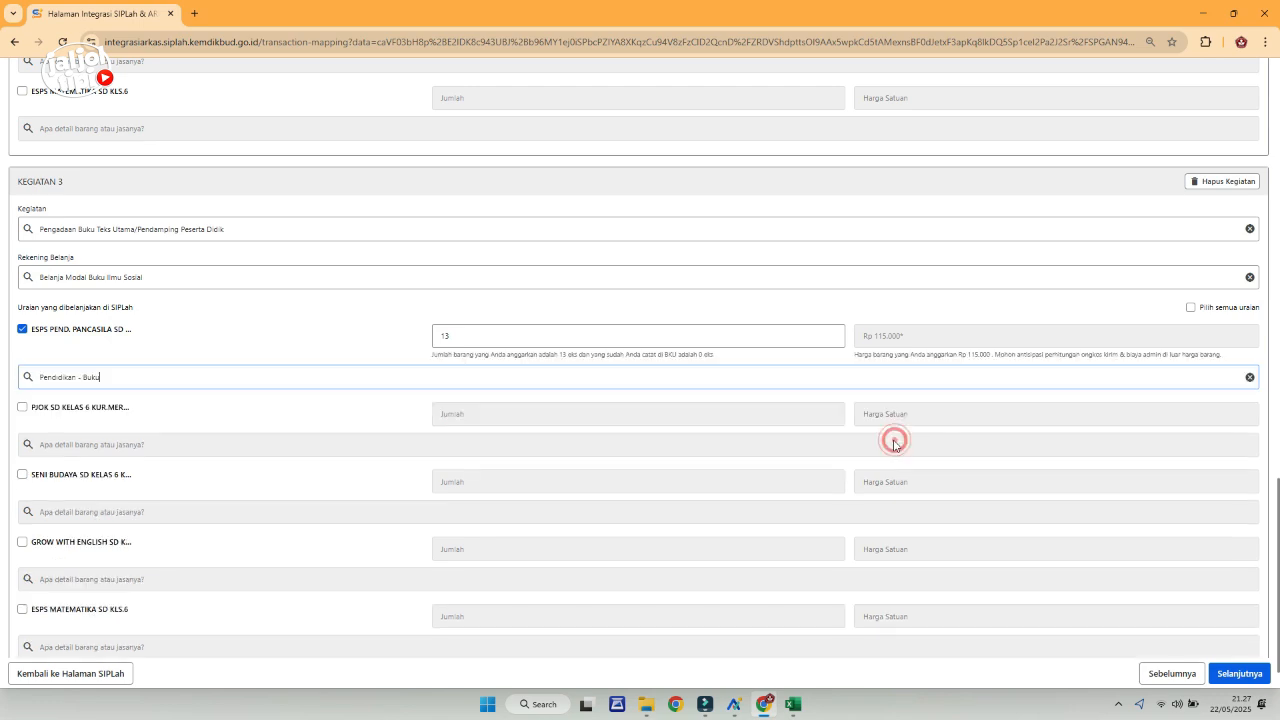
Step: Add a fourth activity below KEGIATAN 3 and review the mapped books down to the last activity
{"action": "scroll", "coordinate": [597, 486], "scroll_direction": "down", "scroll_amount": 1}
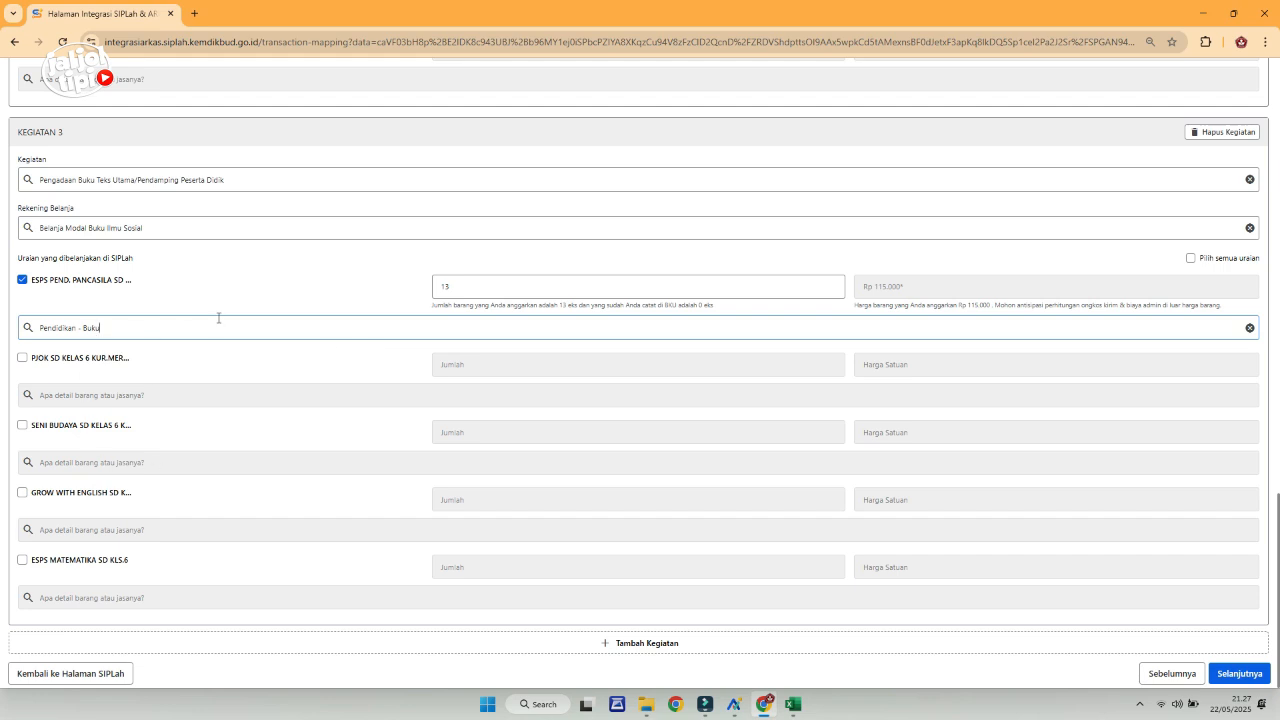
{"action": "left_click", "coordinate": [700, 643]}
{"action": "scroll", "coordinate": [314, 306], "scroll_direction": "down", "scroll_amount": 4}
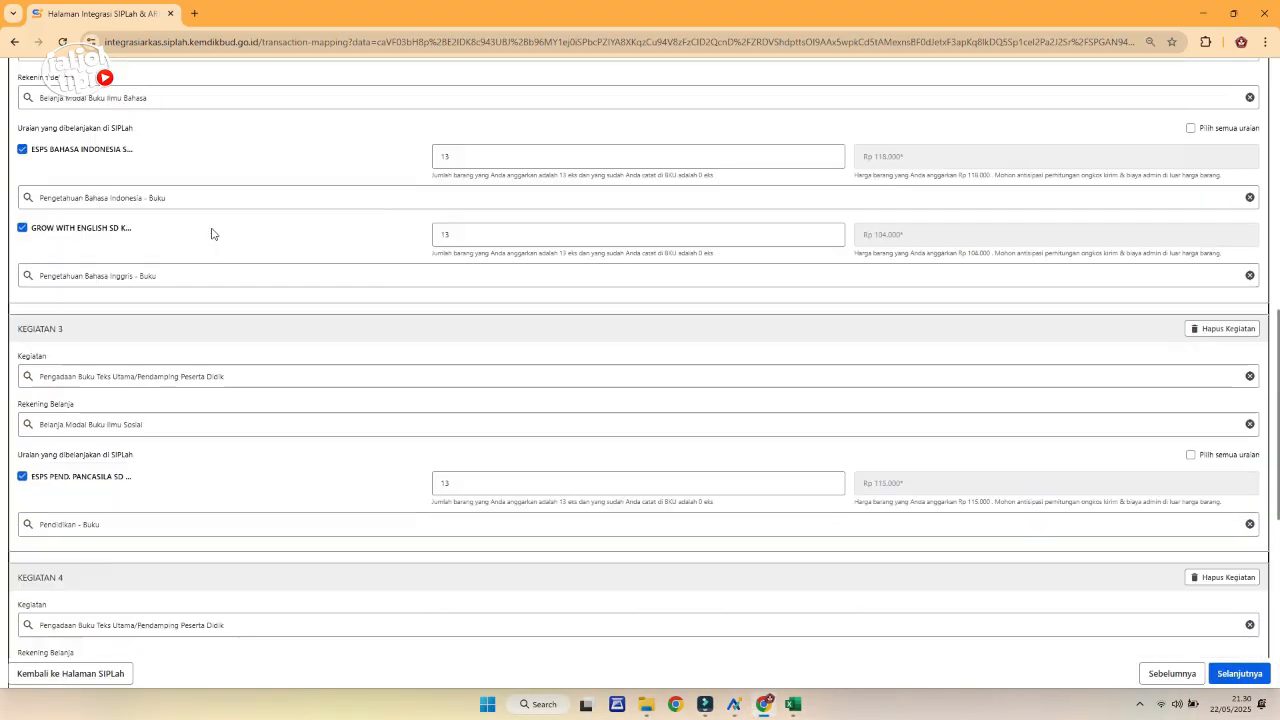
{"action": "scroll", "coordinate": [790, 531], "scroll_direction": "down", "scroll_amount": 5}
{"action": "left_click", "coordinate": [790, 530]}
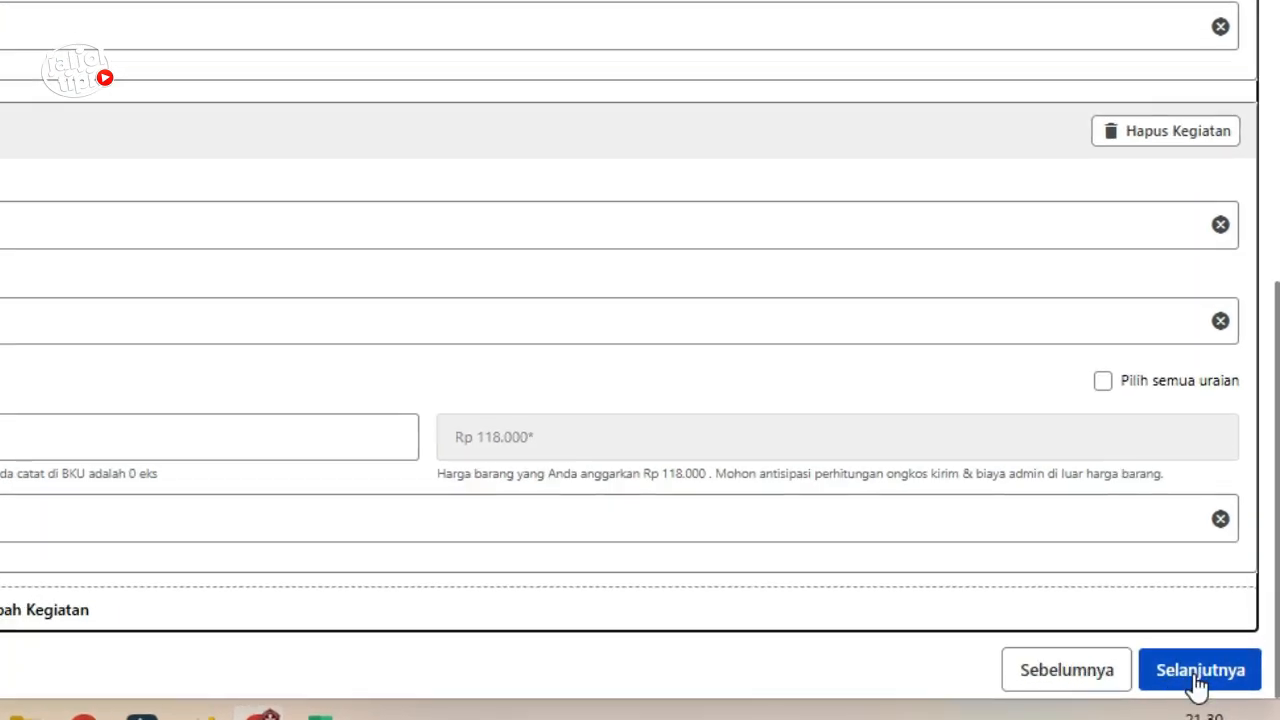
Step: Proceed to the Konfirmasi Pesanan stage and review the mapped activities, accounts and book items from KEGIATAN 1 to KEGIATAN 5
{"action": "left_click", "coordinate": [1197, 684]}
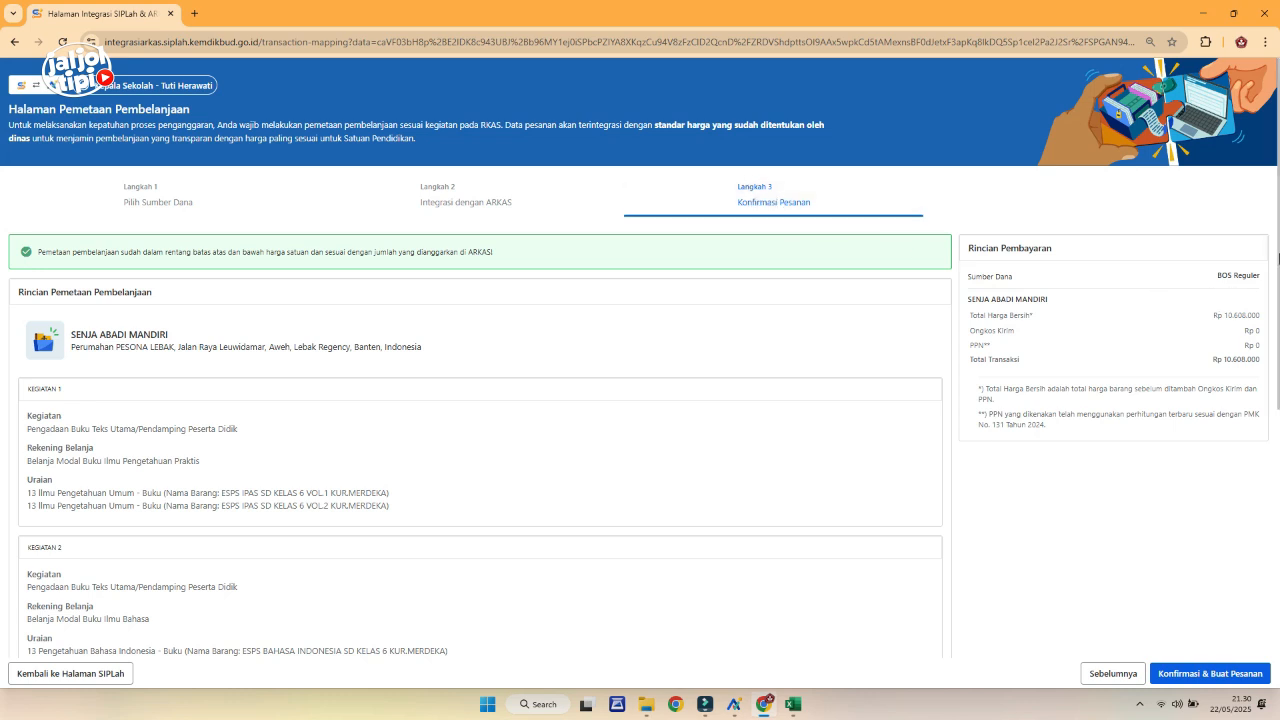
{"action": "left_click_drag", "start_coordinate": [1278, 254], "coordinate": [1278, 552]}
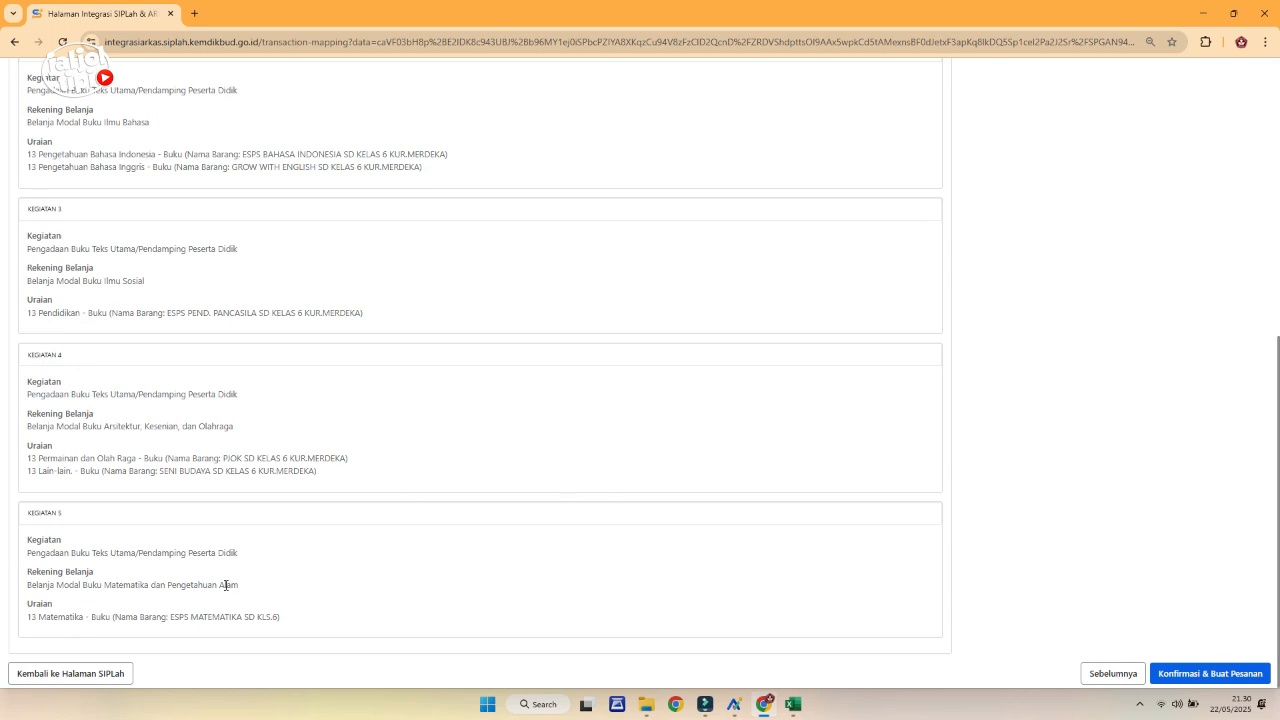
{"action": "left_click_drag", "start_coordinate": [1278, 420], "coordinate": [1271, 138]}
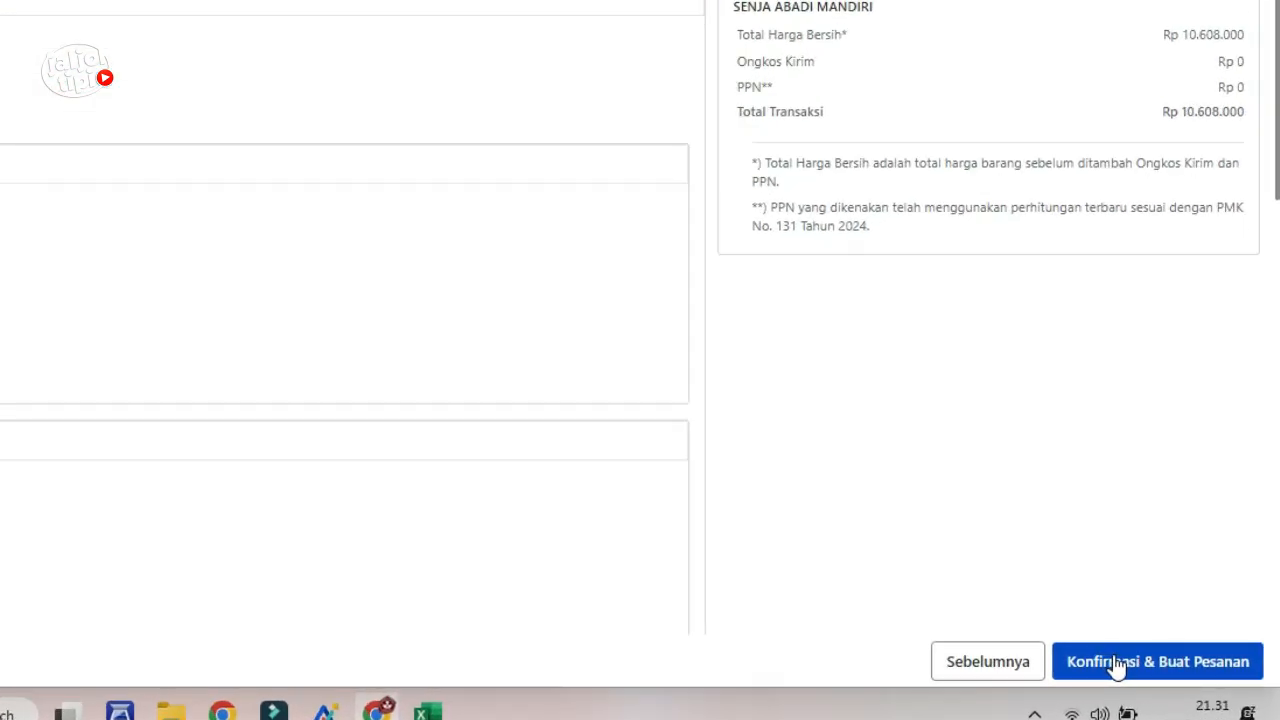
Step: Confirm the mapping, create the order in SIPLah and continue to the draft order
{"action": "left_click", "coordinate": [1130, 676]}
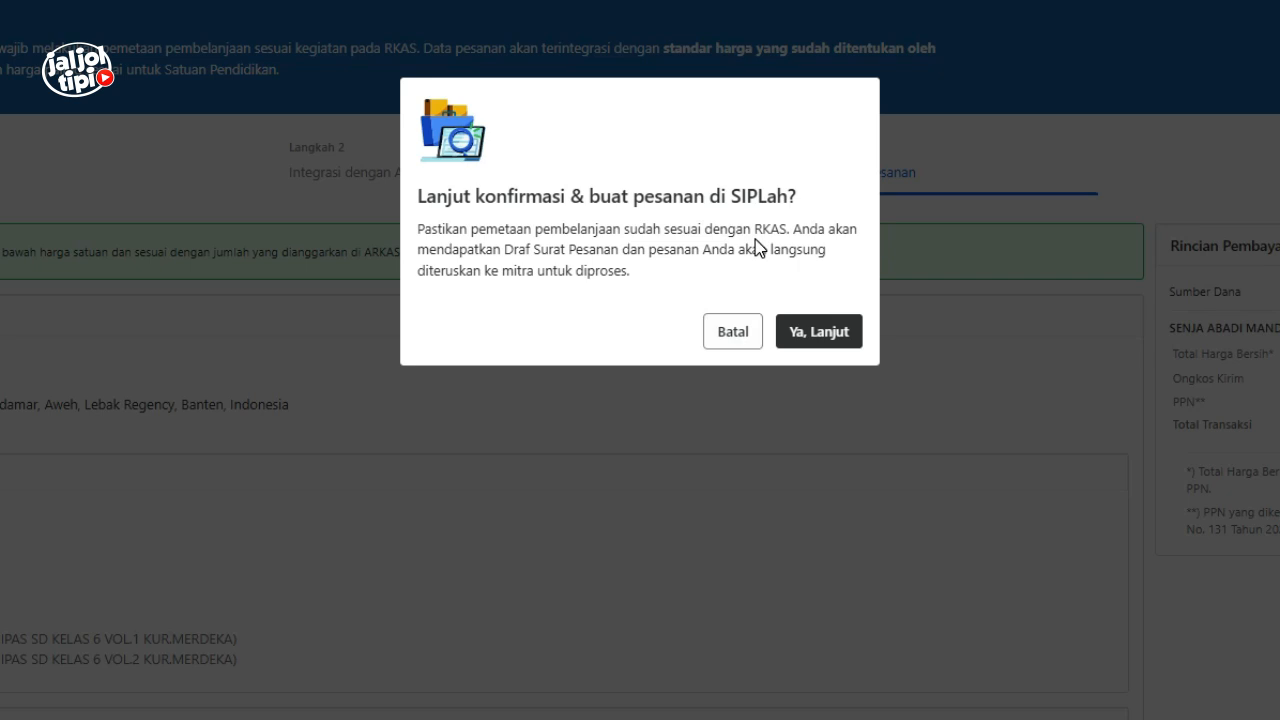
{"action": "left_click", "coordinate": [812, 333]}
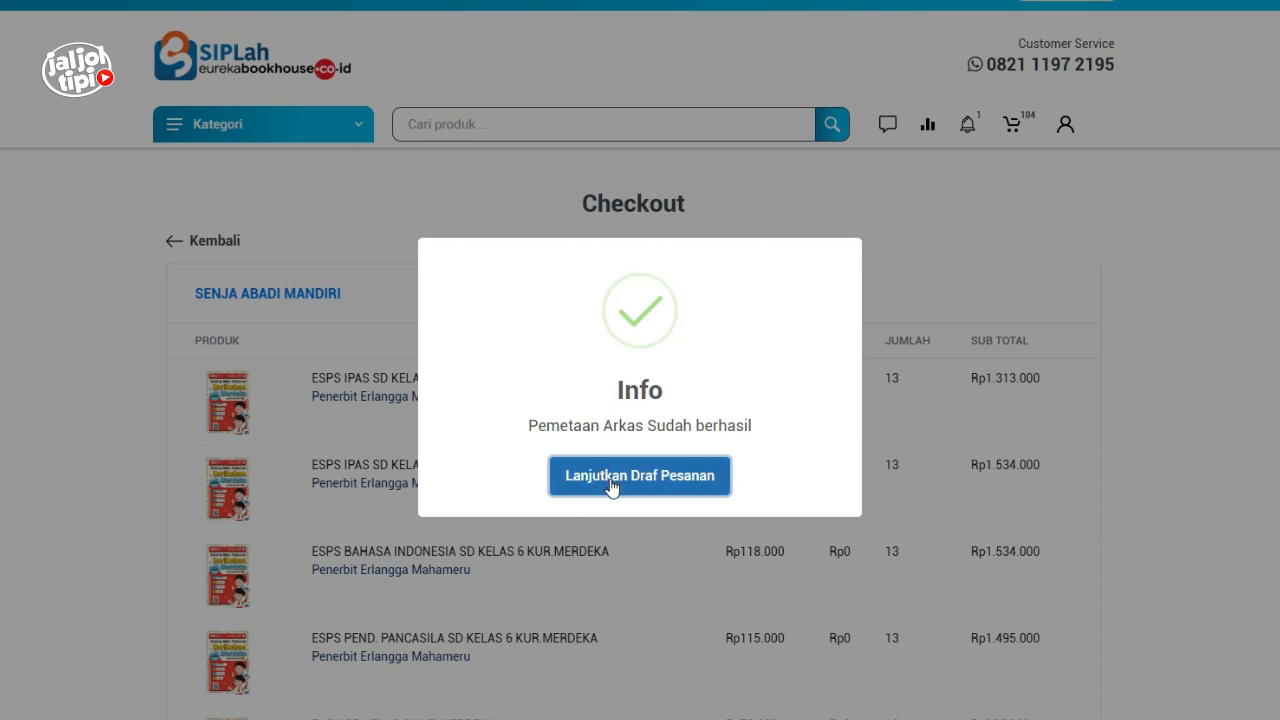
{"action": "left_click", "coordinate": [672, 489]}
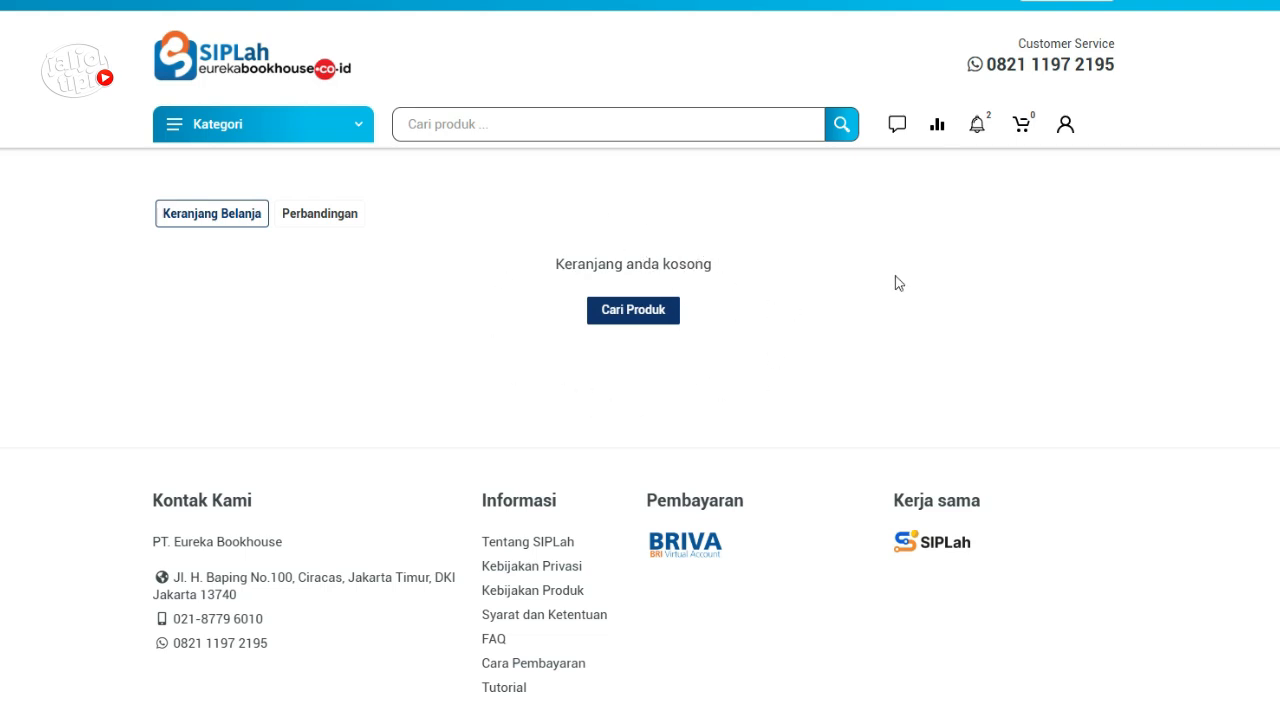
Step: Open the account's Riwayat Belanja and show the details of the new SENJA ABADI MANDIRI order
{"action": "left_click", "coordinate": [1067, 141]}
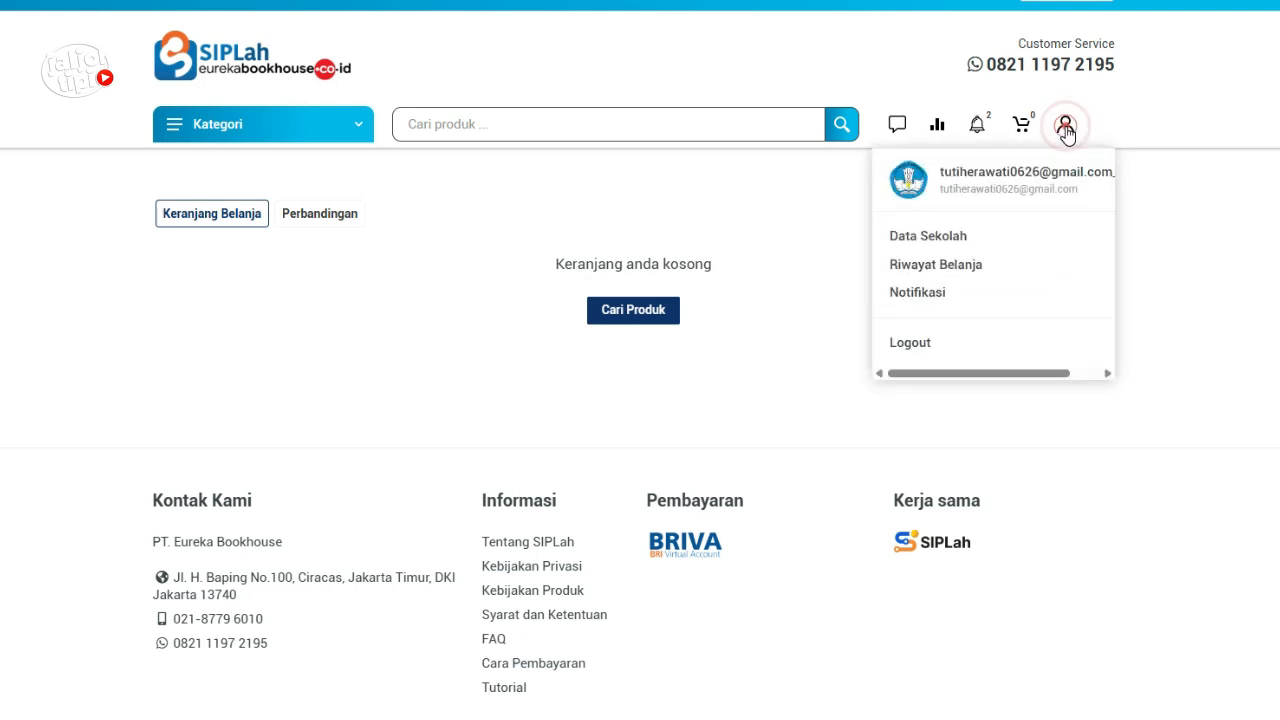
{"action": "left_click", "coordinate": [950, 266]}
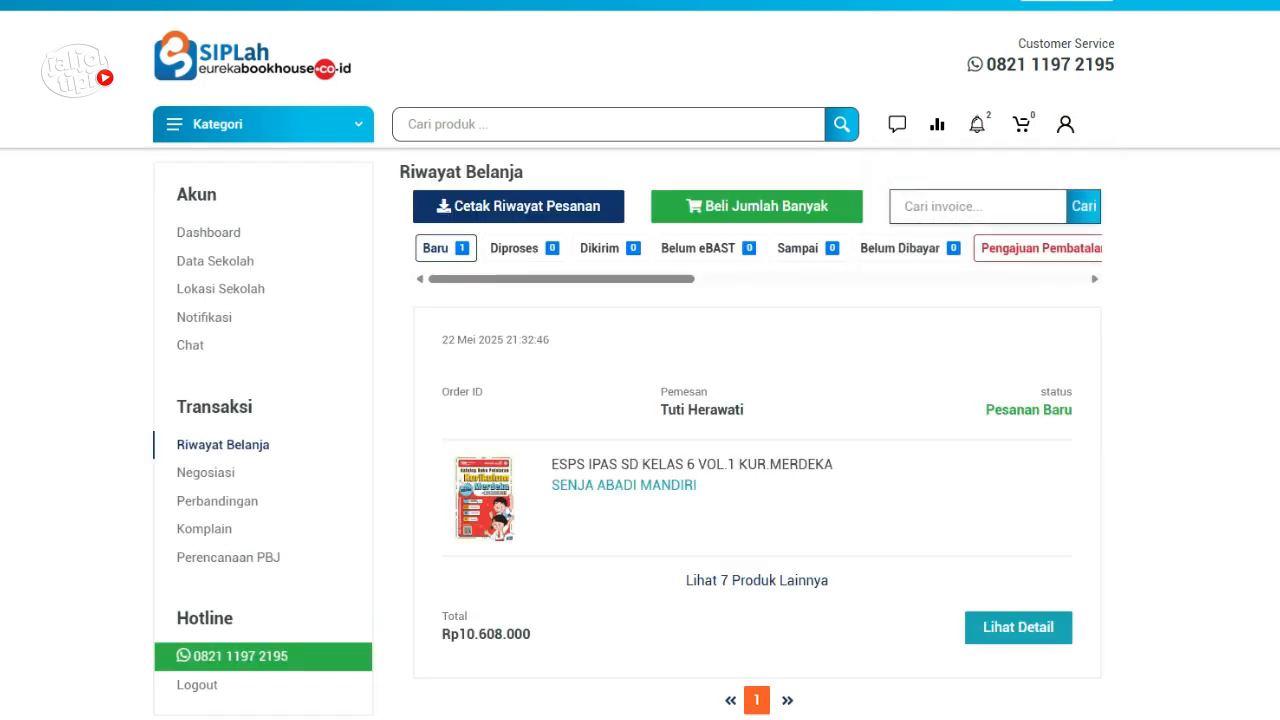
{"action": "scroll", "coordinate": [685, 496], "scroll_direction": "down", "scroll_amount": 1}
{"action": "scroll", "coordinate": [685, 496], "scroll_direction": "up", "scroll_amount": 1}
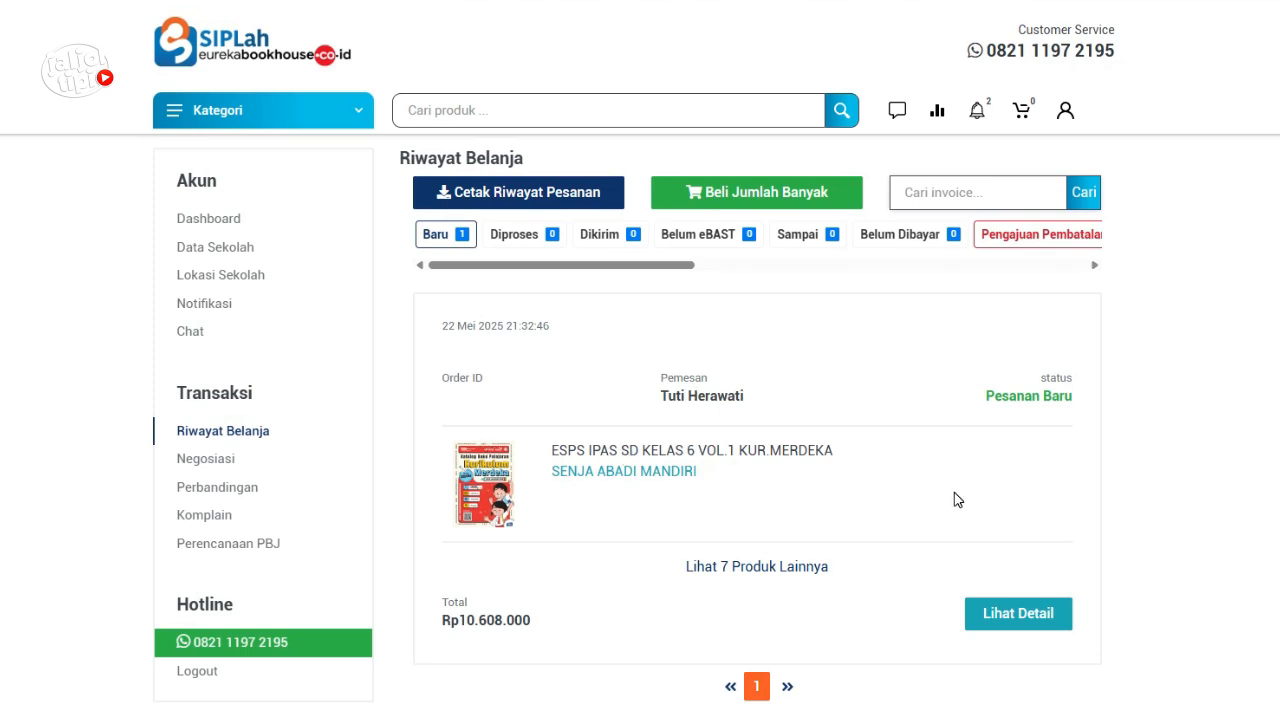
{"action": "left_click", "coordinate": [1005, 614]}
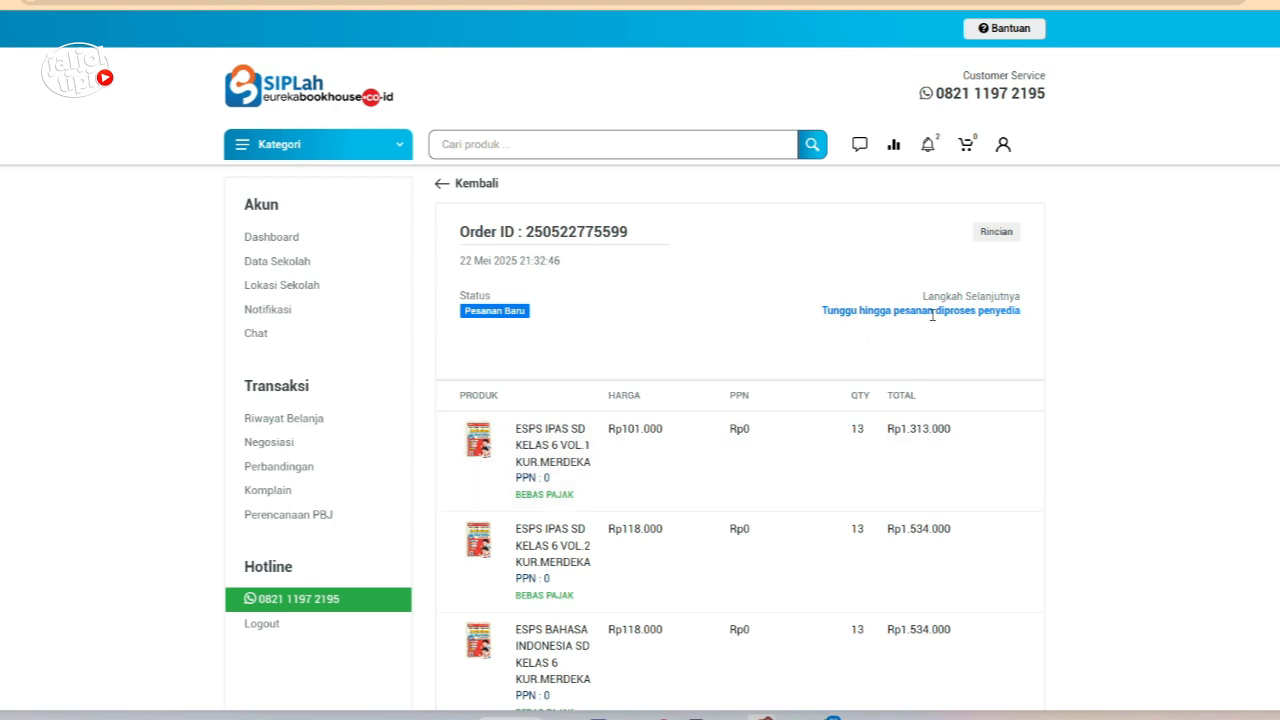
Step: Examine the order's status, book list, total, billing and delivery details, and the files available for download
{"action": "scroll", "coordinate": [1037, 320], "scroll_direction": "down", "scroll_amount": 2}
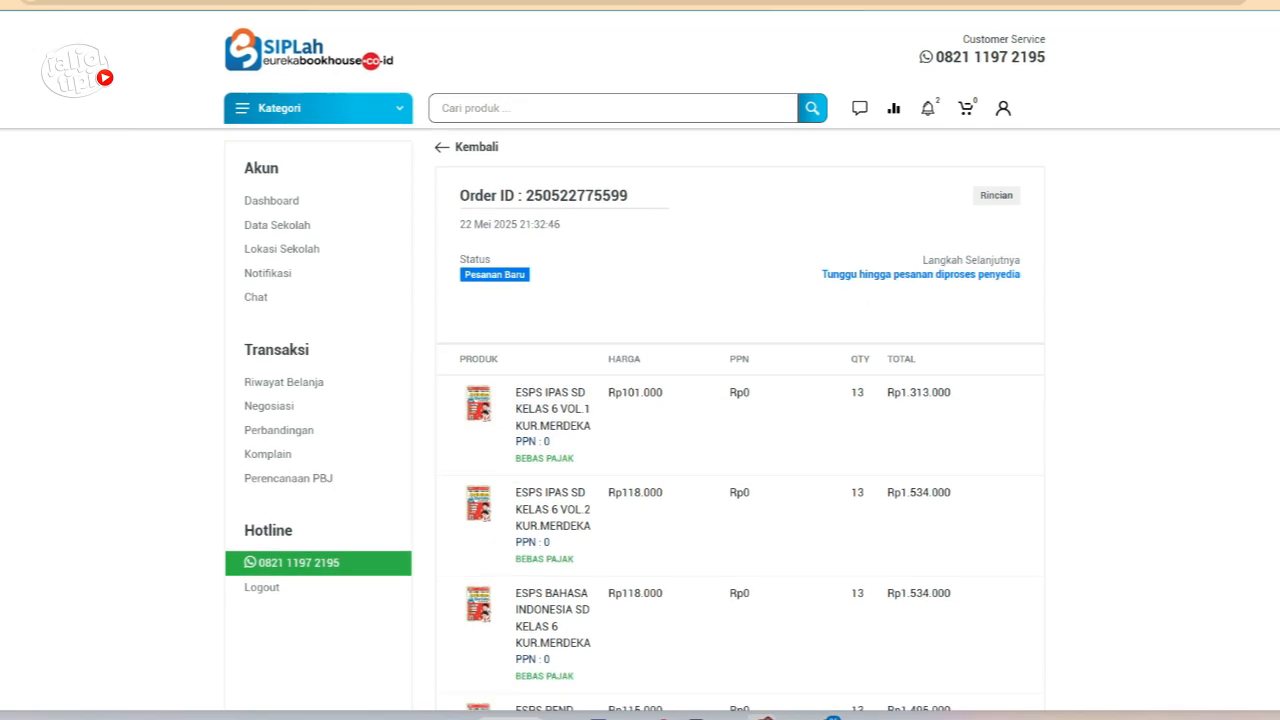
{"action": "scroll", "coordinate": [740, 420], "scroll_direction": "down", "scroll_amount": 6}
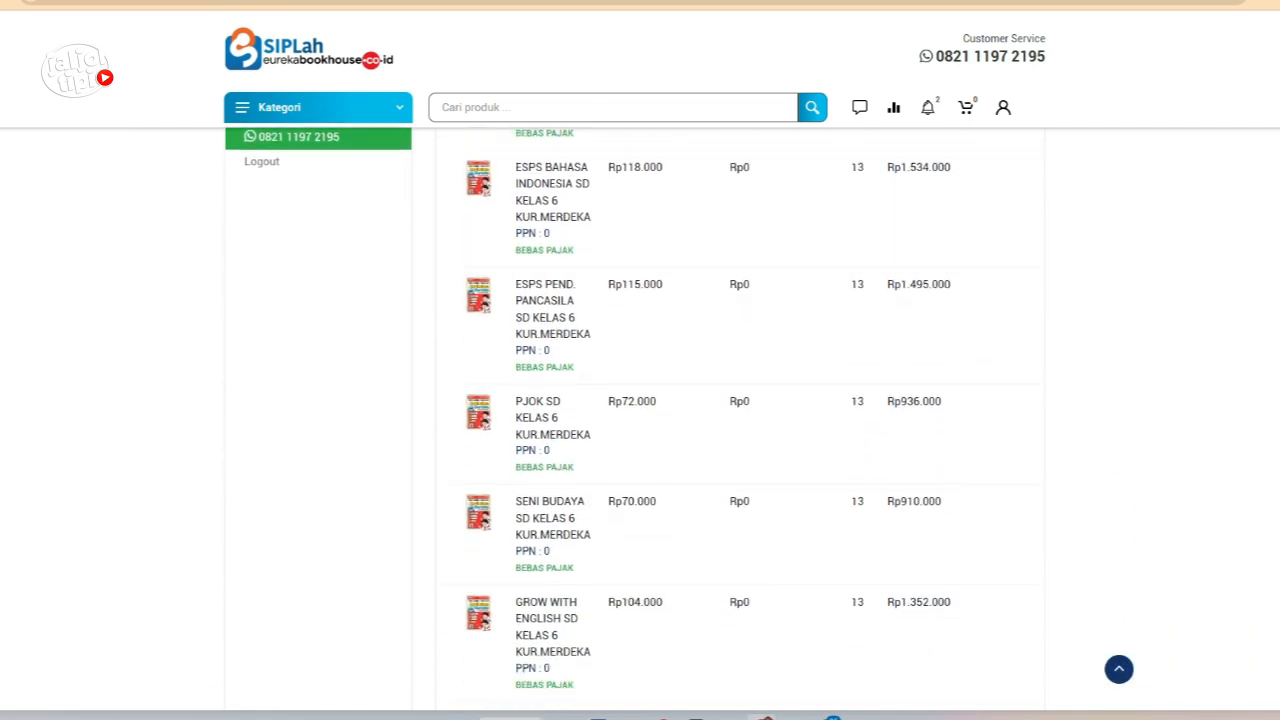
{"action": "scroll", "coordinate": [740, 420], "scroll_direction": "down", "scroll_amount": 3}
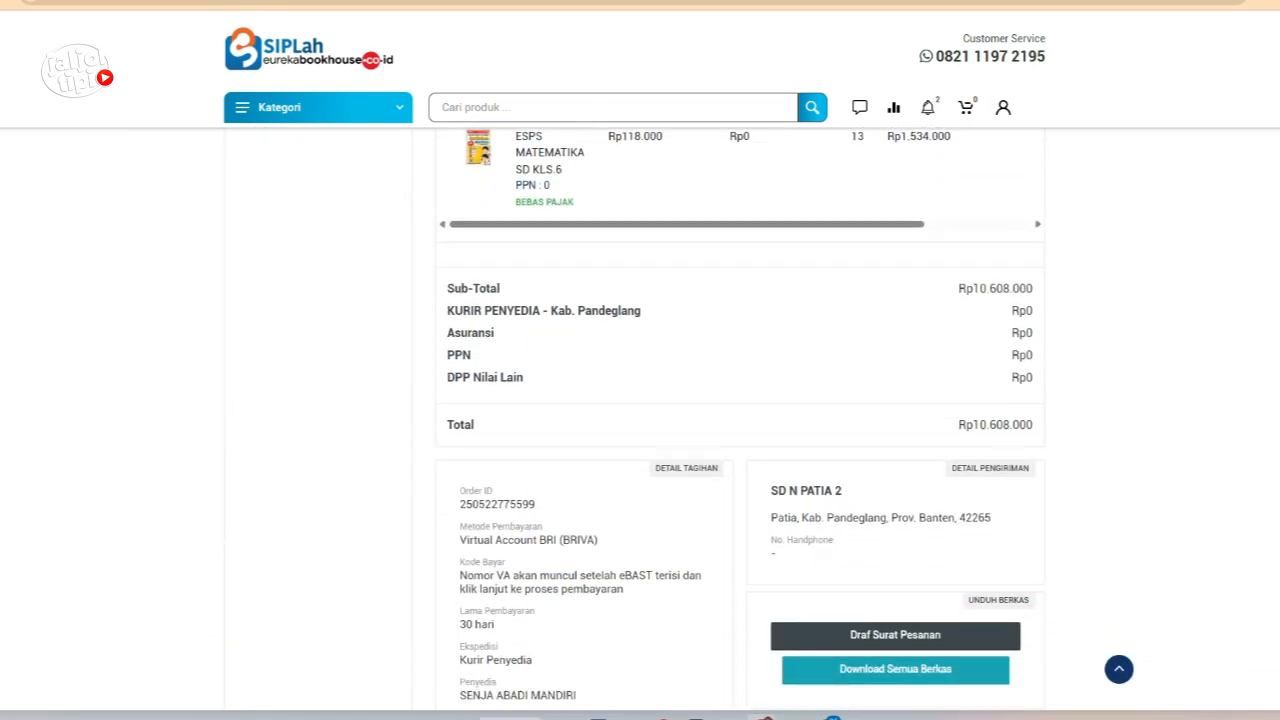
{"action": "scroll", "coordinate": [740, 420], "scroll_direction": "down", "scroll_amount": 3}
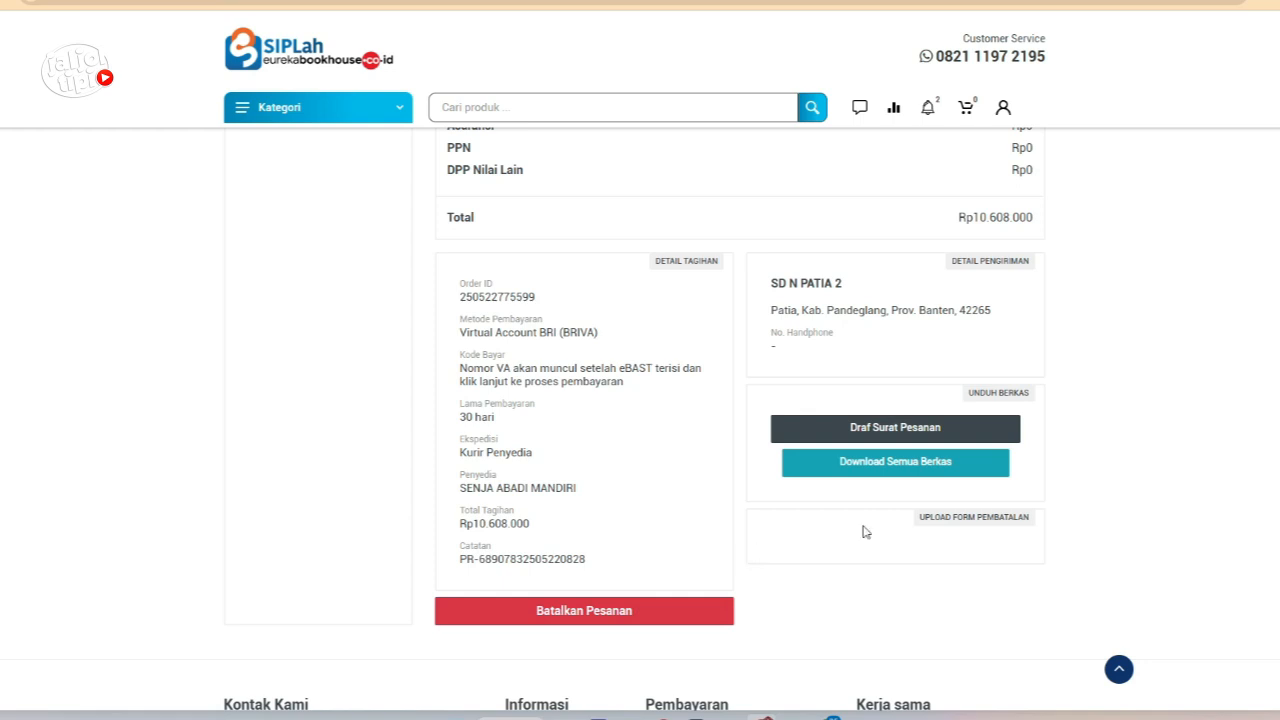
{"action": "scroll", "coordinate": [789, 463], "scroll_direction": "up", "scroll_amount": 4}
{"action": "scroll", "coordinate": [740, 418], "scroll_direction": "up", "scroll_amount": 5}
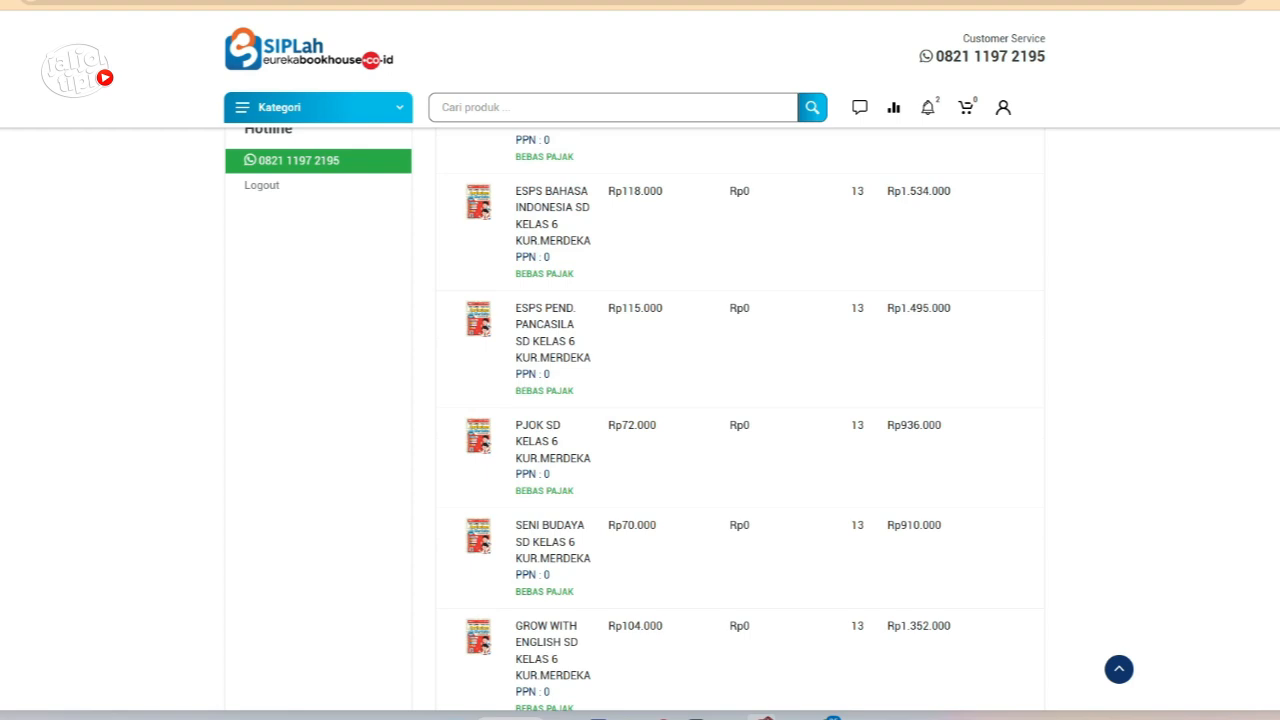
{"action": "scroll", "coordinate": [294, 283], "scroll_direction": "up", "scroll_amount": 2}
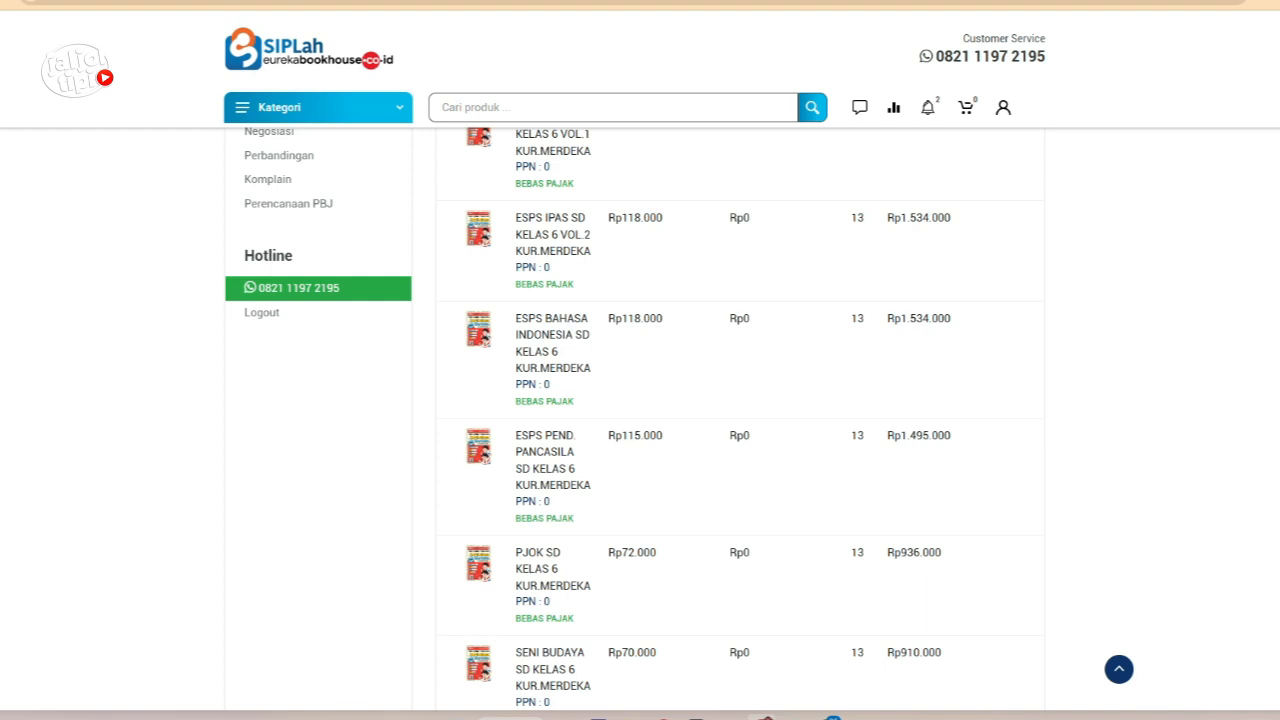
{"action": "scroll", "coordinate": [640, 420], "scroll_direction": "up", "scroll_amount": 3}
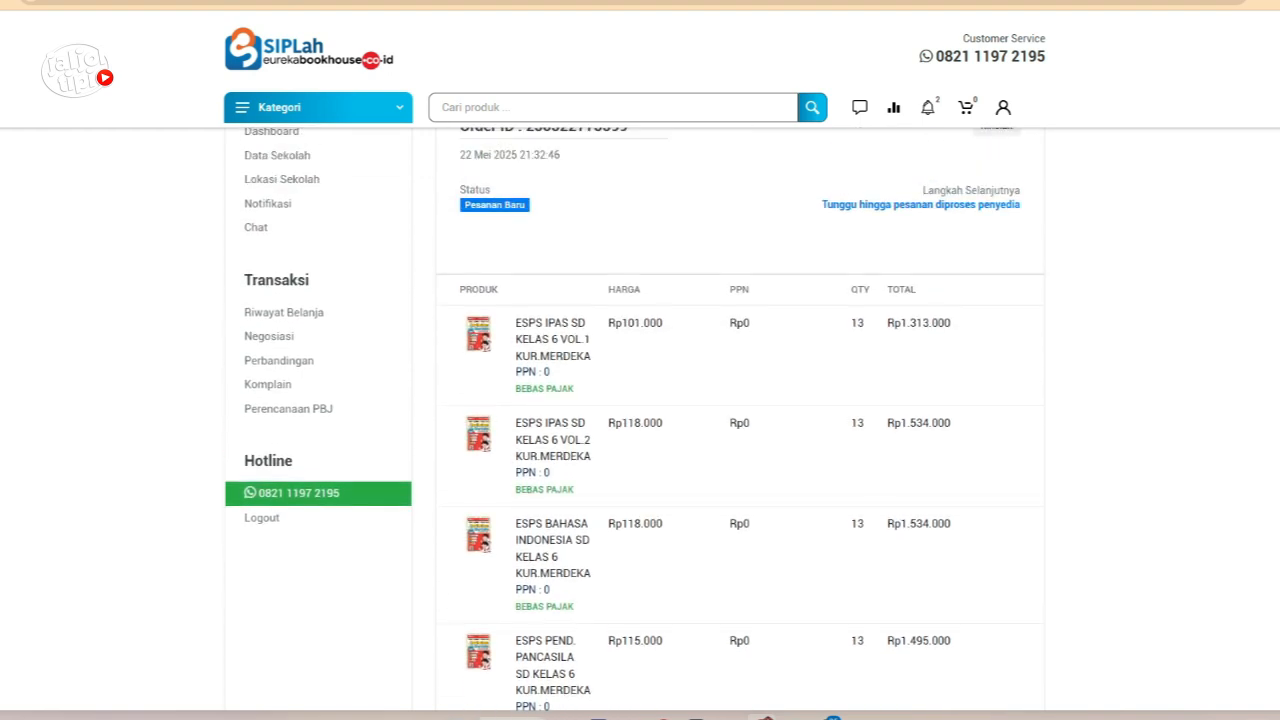